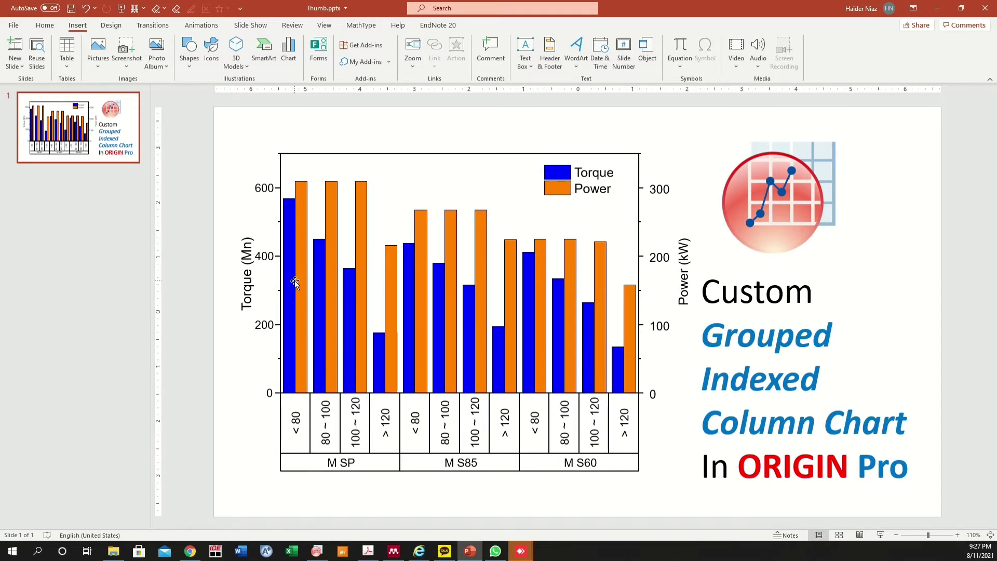
Step: Switch to Origin and examine the Speed, Model, Torque and Power columns of the Book1 worksheet
{"action": "left_click", "coordinate": [316, 550]}
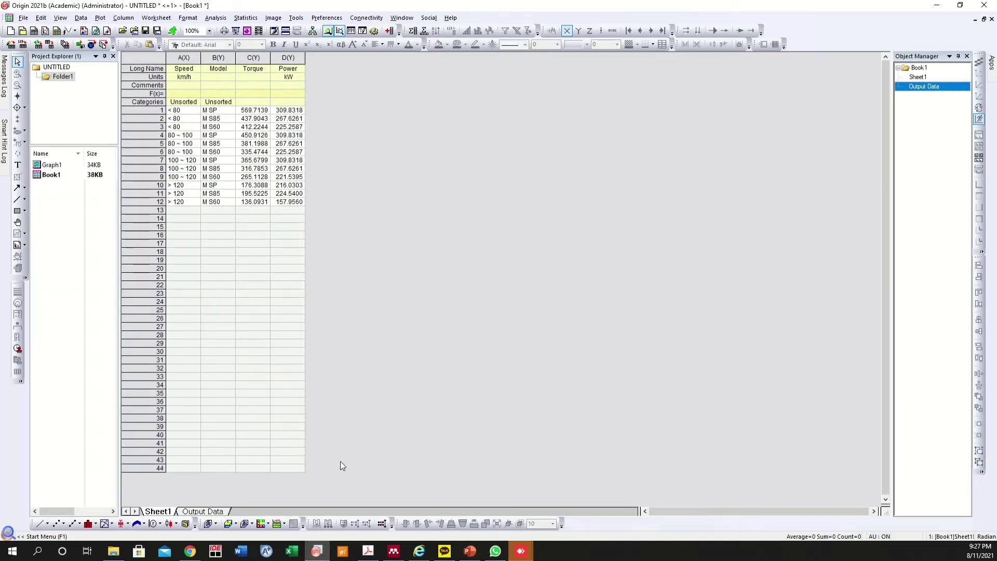
{"action": "left_click", "coordinate": [241, 286]}
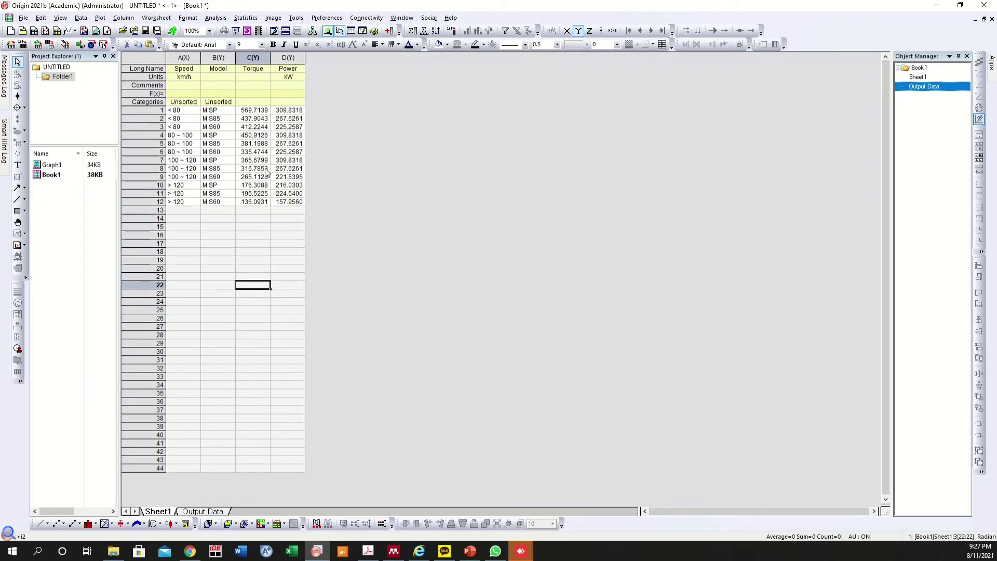
{"action": "left_click", "coordinate": [184, 58]}
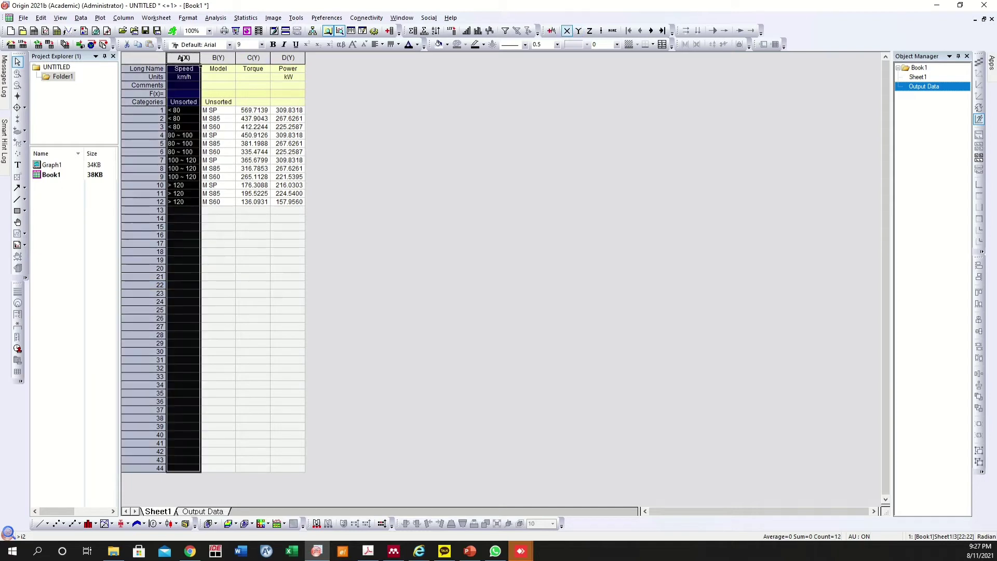
{"action": "left_click", "coordinate": [178, 110]}
{"action": "left_click", "coordinate": [218, 57]}
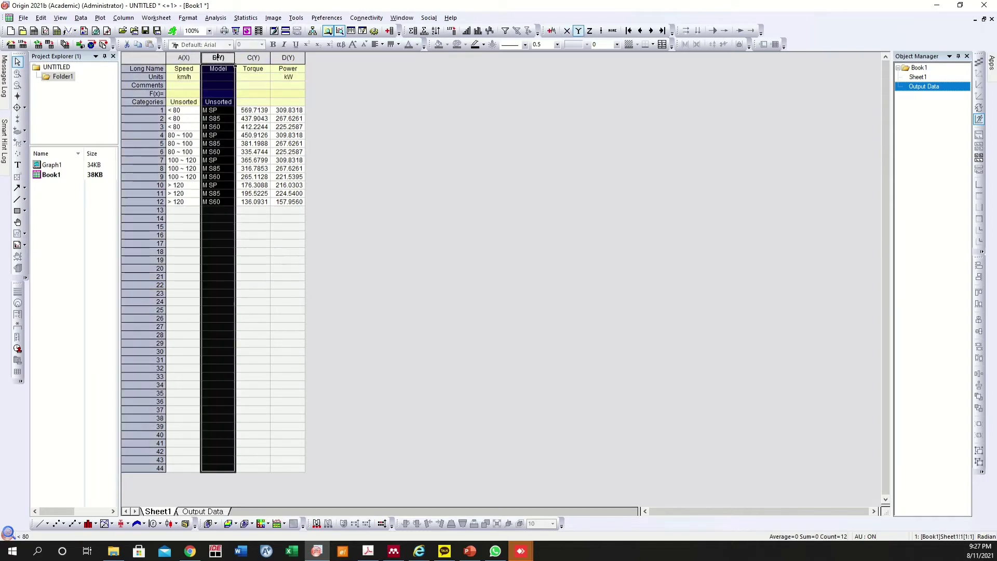
{"action": "left_click", "coordinate": [276, 182]}
{"action": "left_click", "coordinate": [254, 57]}
{"action": "left_click", "coordinate": [288, 57]}
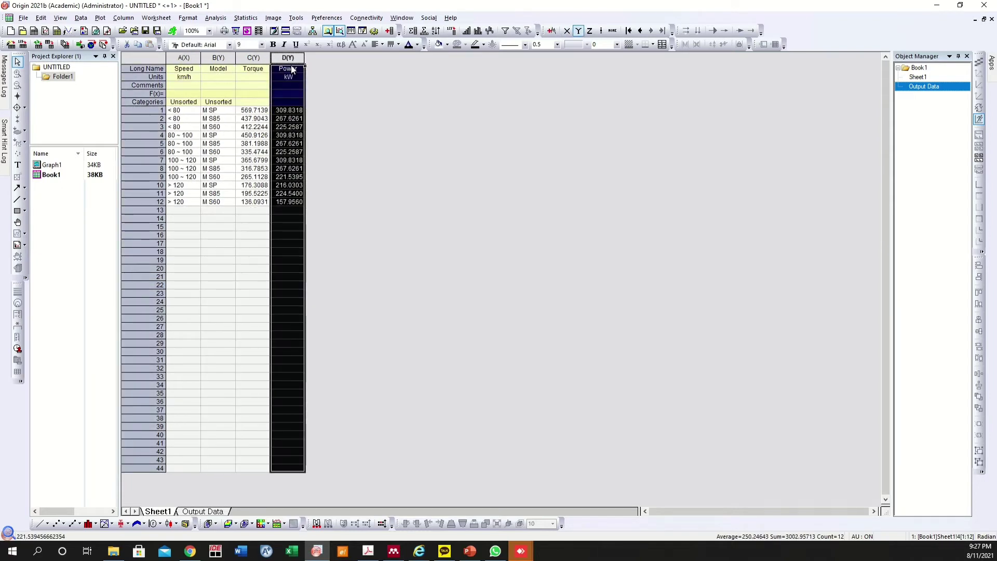
{"action": "left_click", "coordinate": [218, 226]}
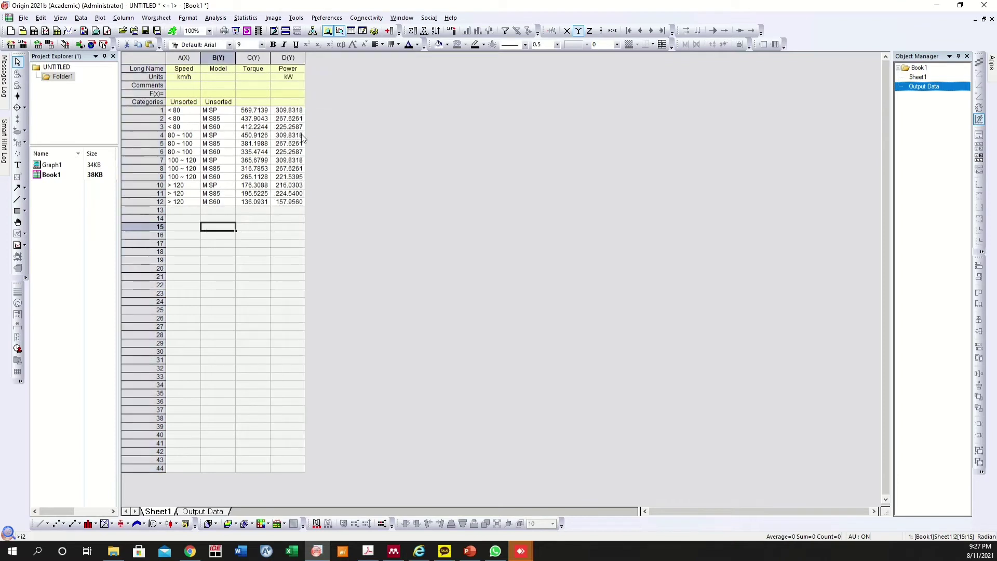
{"action": "left_click_drag", "start_coordinate": [253, 58], "coordinate": [288, 57]}
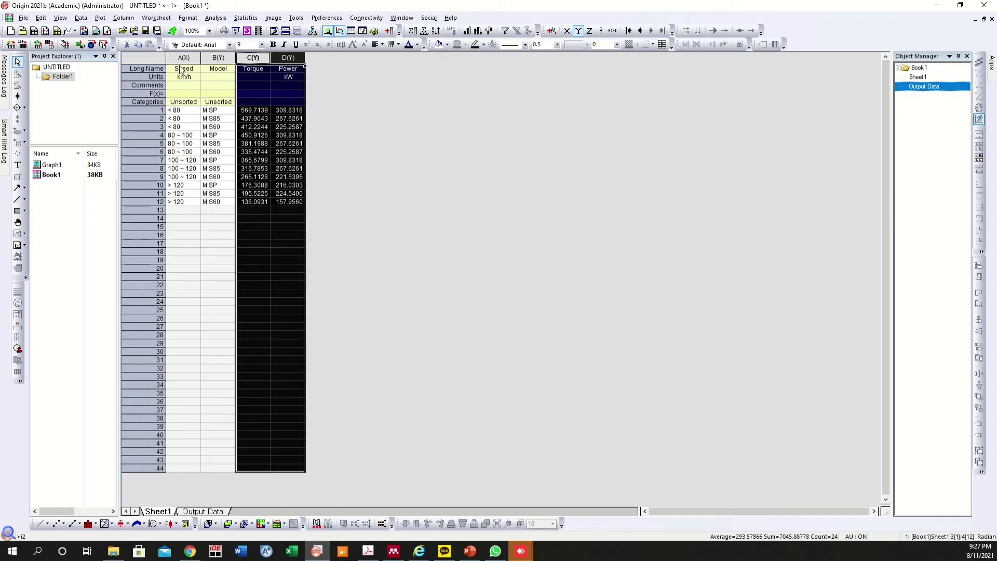
{"action": "left_click", "coordinate": [204, 228]}
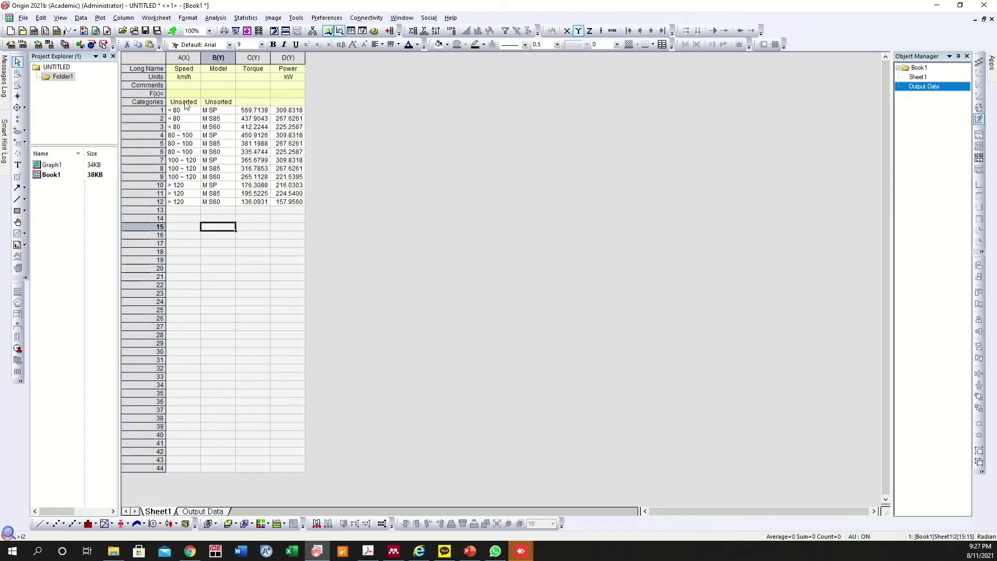
Step: Toggle the categorical setting of the Model and Speed columns off and back on, and review their entries
{"action": "left_click", "coordinate": [216, 57]}
{"action": "right_click", "coordinate": [217, 59]}
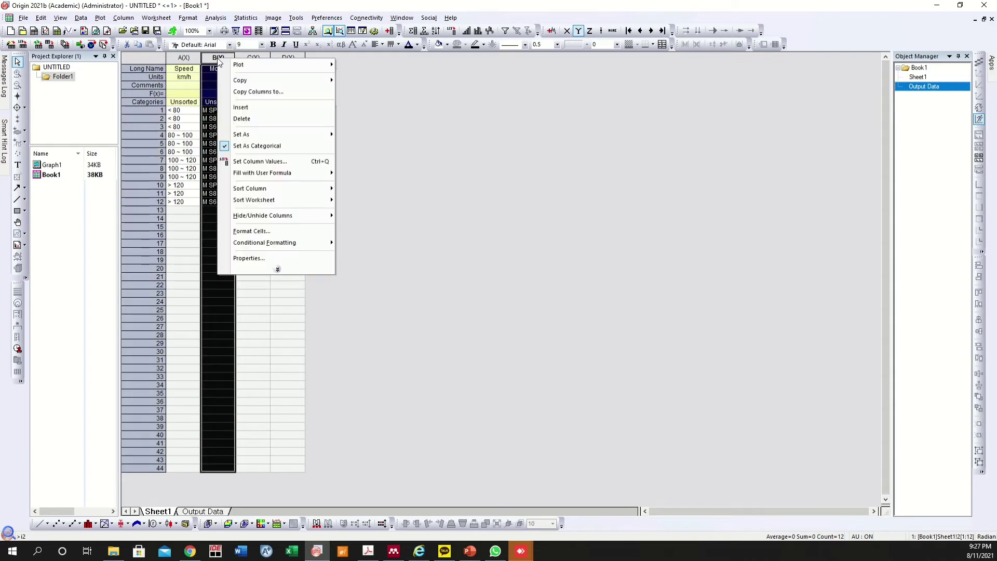
{"action": "left_click", "coordinate": [257, 145]}
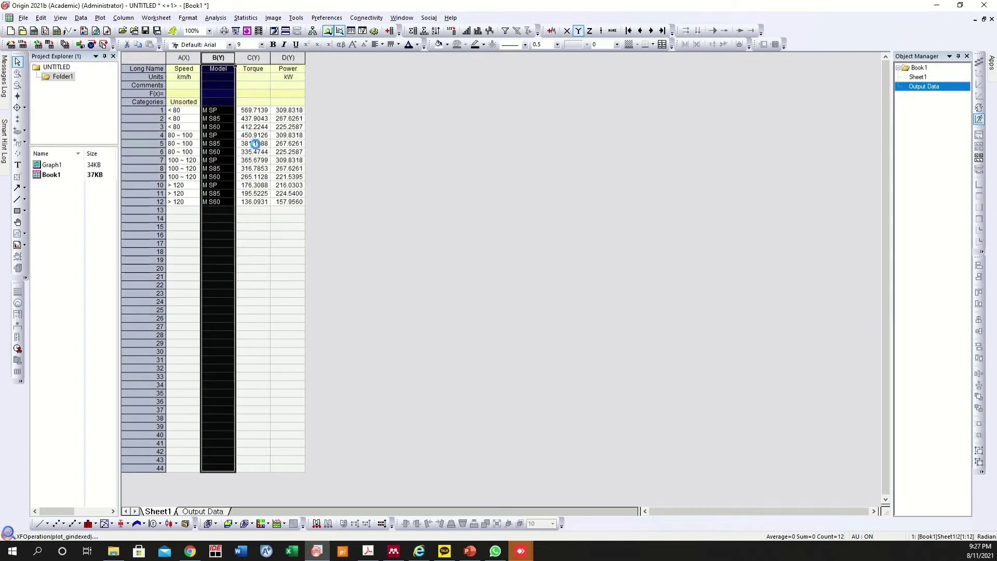
{"action": "left_click", "coordinate": [191, 217]}
{"action": "left_click", "coordinate": [186, 58]}
{"action": "right_click", "coordinate": [188, 59]}
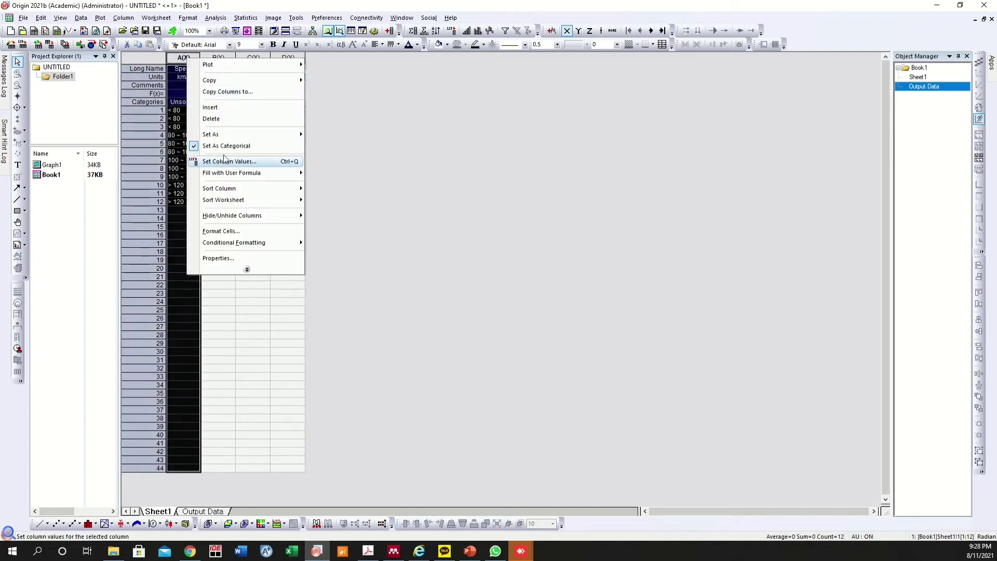
{"action": "left_click", "coordinate": [244, 144]}
{"action": "left_click", "coordinate": [232, 195]}
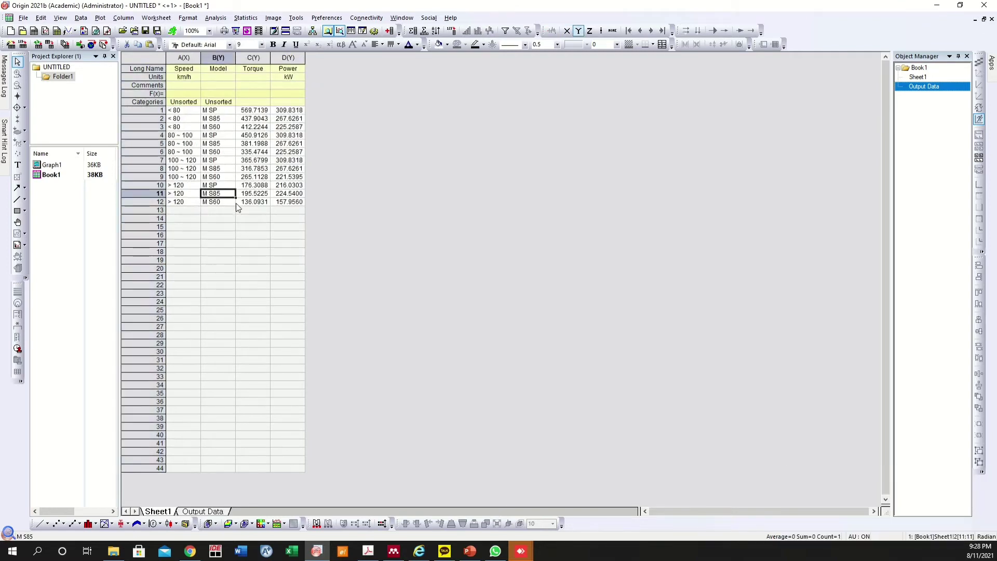
{"action": "left_click_drag", "start_coordinate": [215, 111], "coordinate": [198, 204]}
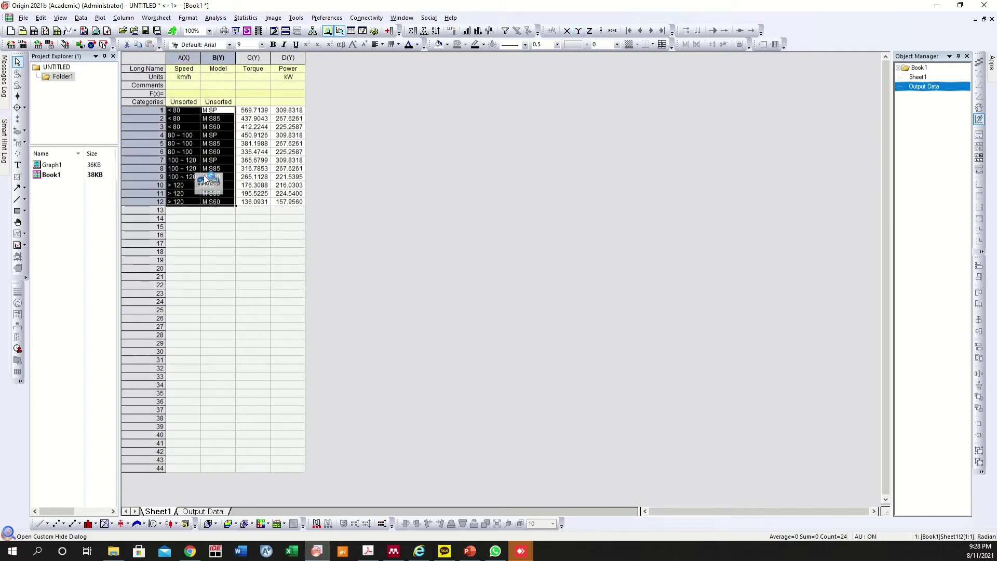
{"action": "left_click", "coordinate": [247, 235]}
Step: Start a Grouped Columns - Indexed plot of the Torque and Power columns, adding Speed and Model as group columns
{"action": "left_click_drag", "start_coordinate": [253, 58], "coordinate": [288, 58]}
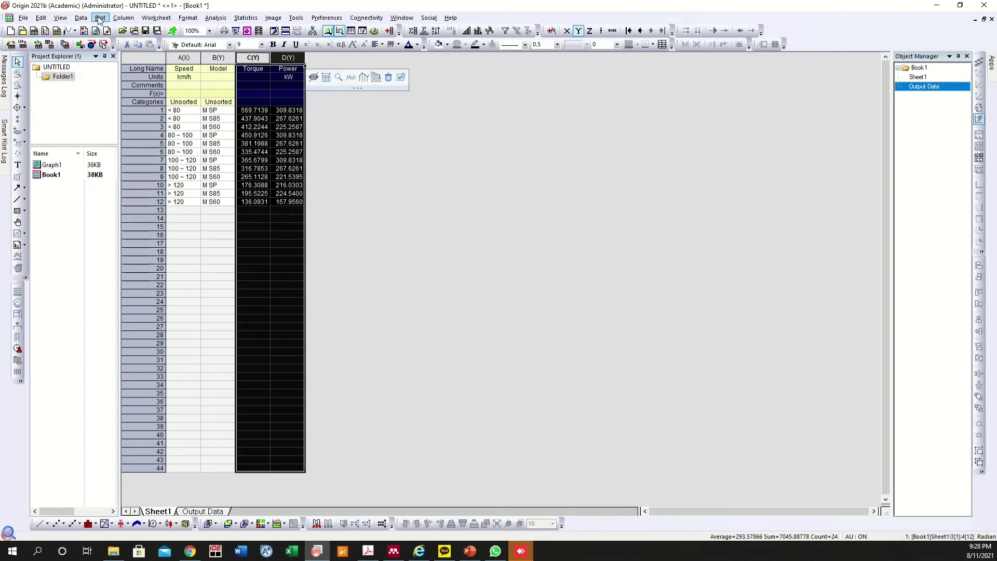
{"action": "left_click", "coordinate": [99, 18]}
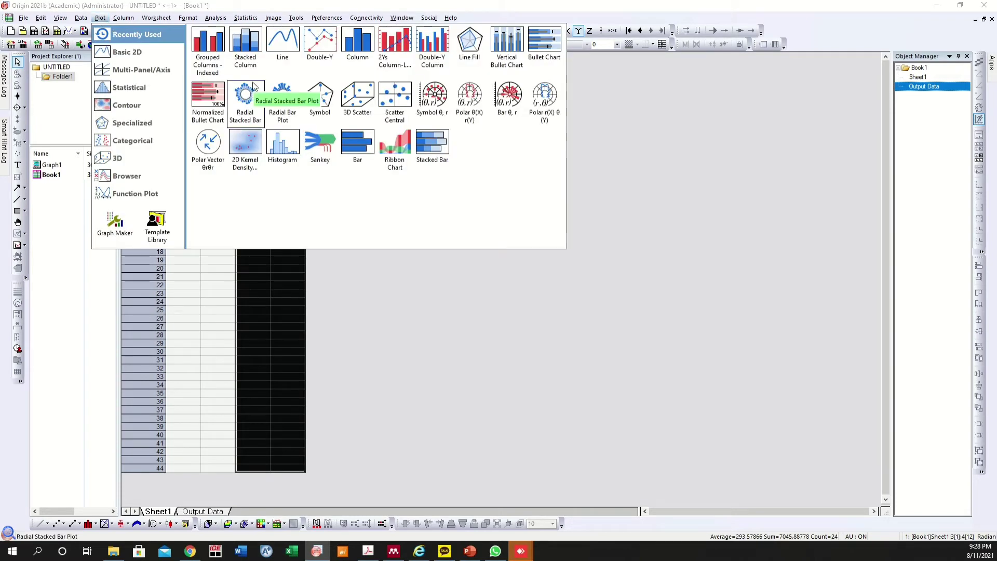
{"action": "left_click", "coordinate": [210, 42]}
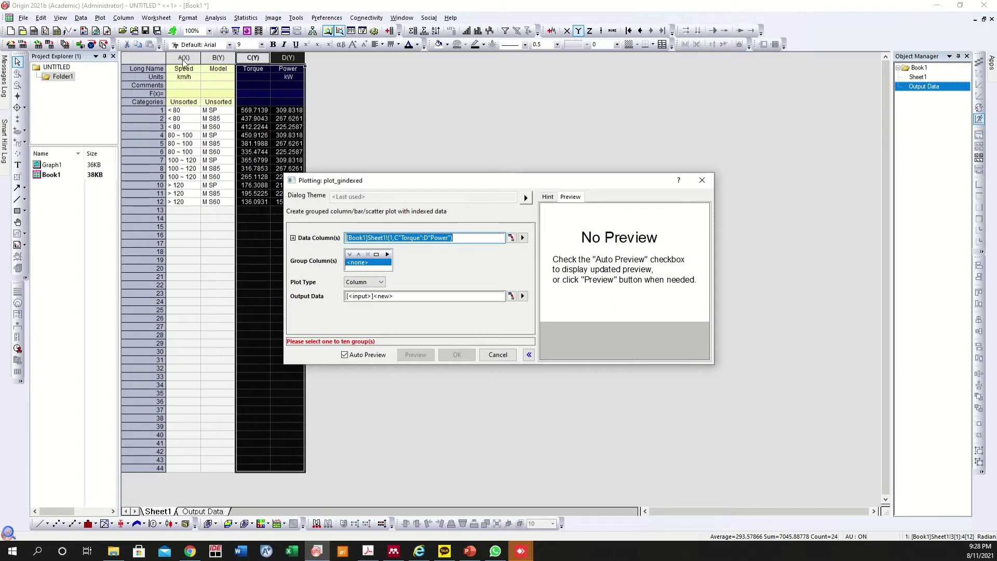
{"action": "left_click", "coordinate": [386, 254]}
{"action": "left_click", "coordinate": [424, 260]}
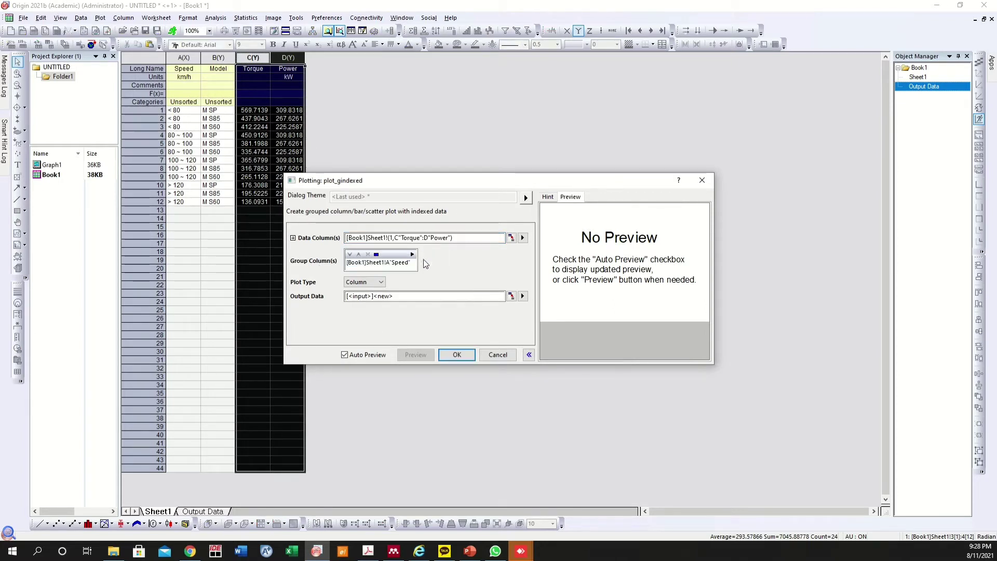
{"action": "left_click", "coordinate": [412, 254]}
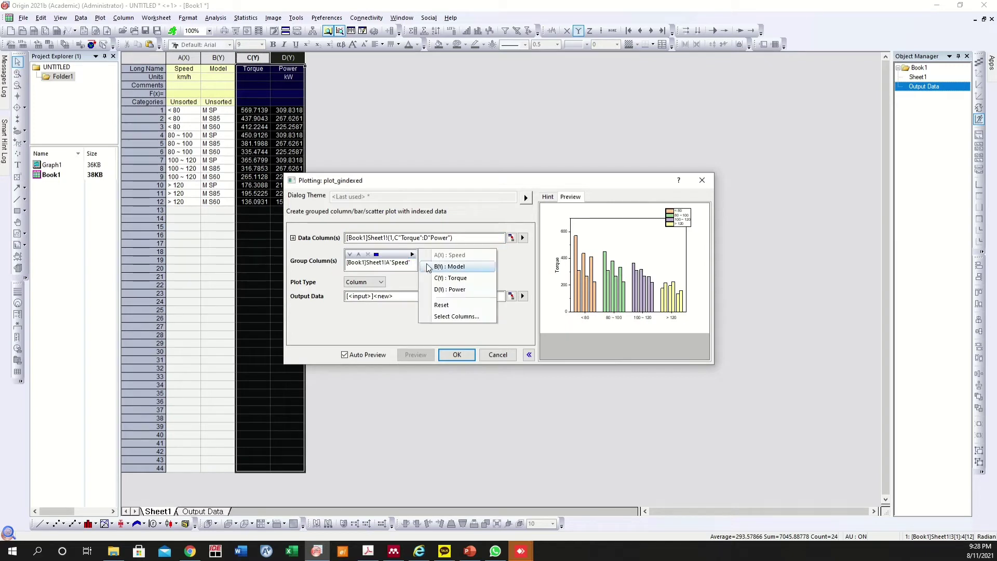
{"action": "left_click", "coordinate": [450, 266]}
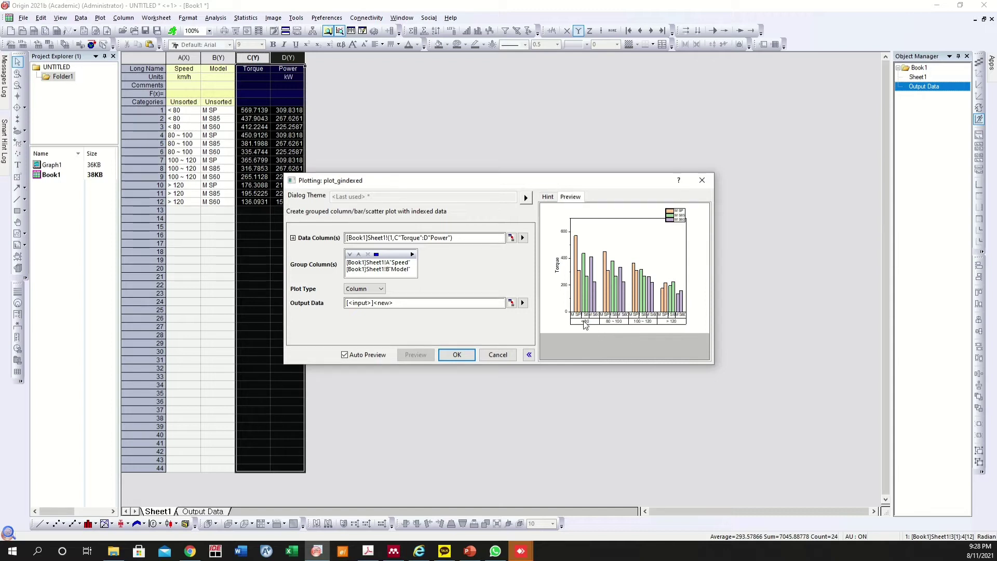
Step: Place the Model group column ahead of Speed and generate the grouped column plot
{"action": "left_click", "coordinate": [396, 269]}
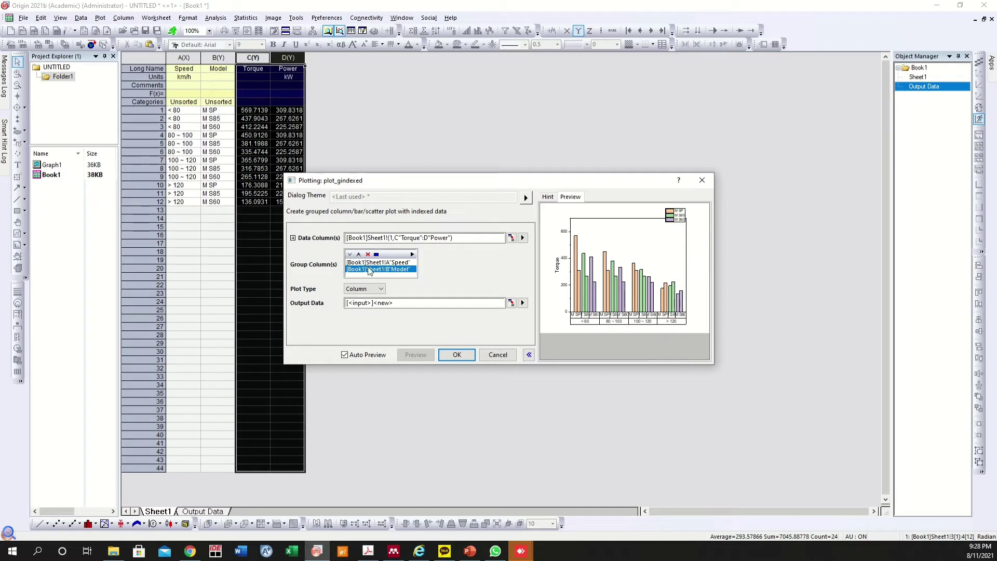
{"action": "left_click", "coordinate": [358, 255]}
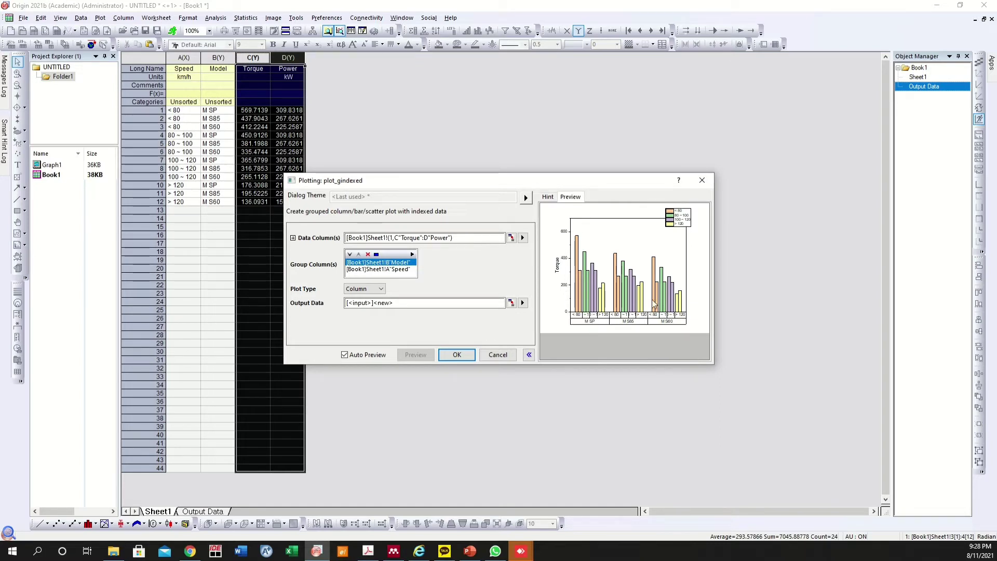
{"action": "left_click", "coordinate": [461, 356]}
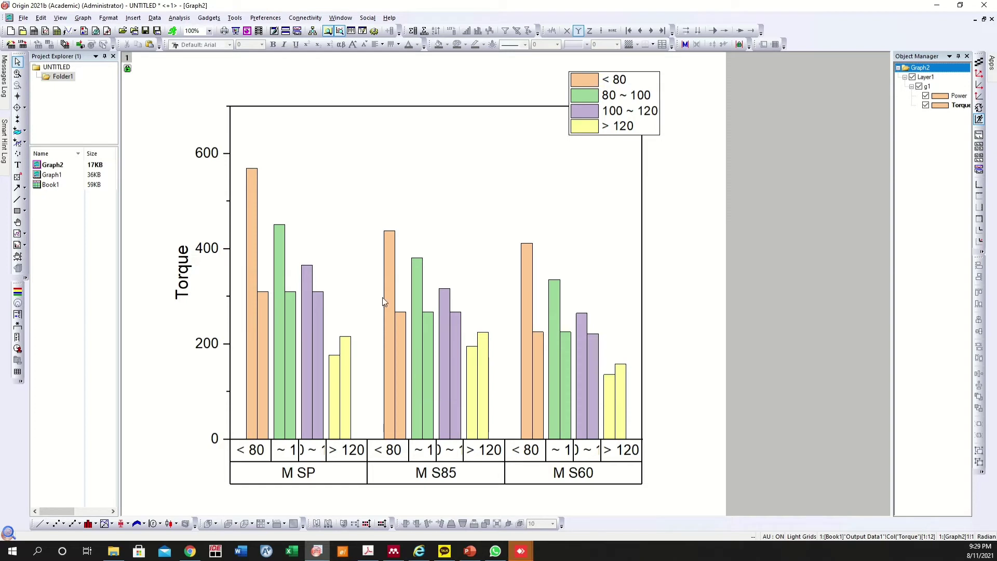
Step: Enlarge the legend slightly and position it inside the upper-right corner of the plot frame
{"action": "left_click", "coordinate": [183, 275]}
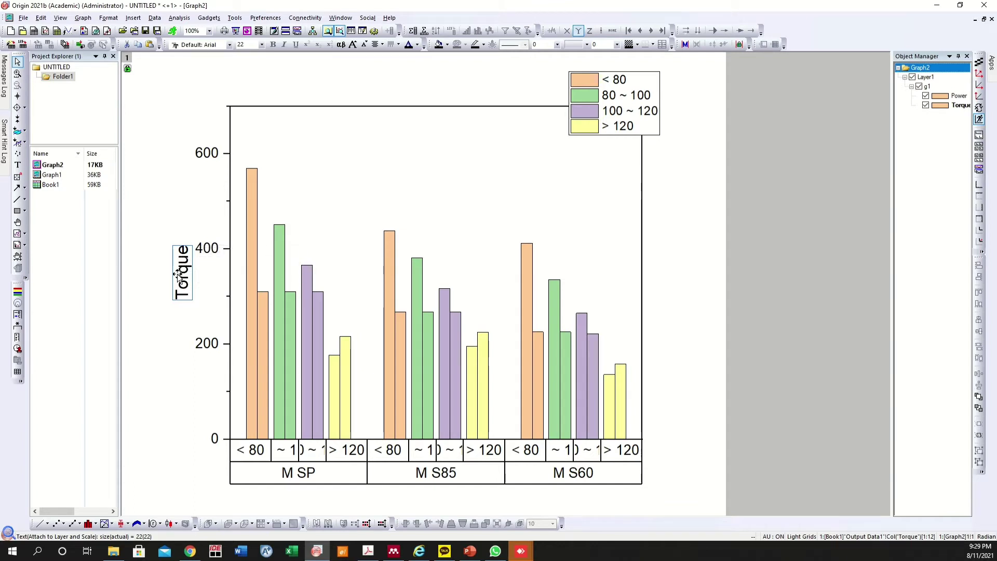
{"action": "left_click", "coordinate": [623, 134]}
{"action": "left_click_drag", "start_coordinate": [657, 127], "coordinate": [620, 178]}
{"action": "left_click_drag", "start_coordinate": [530, 191], "coordinate": [522, 196]}
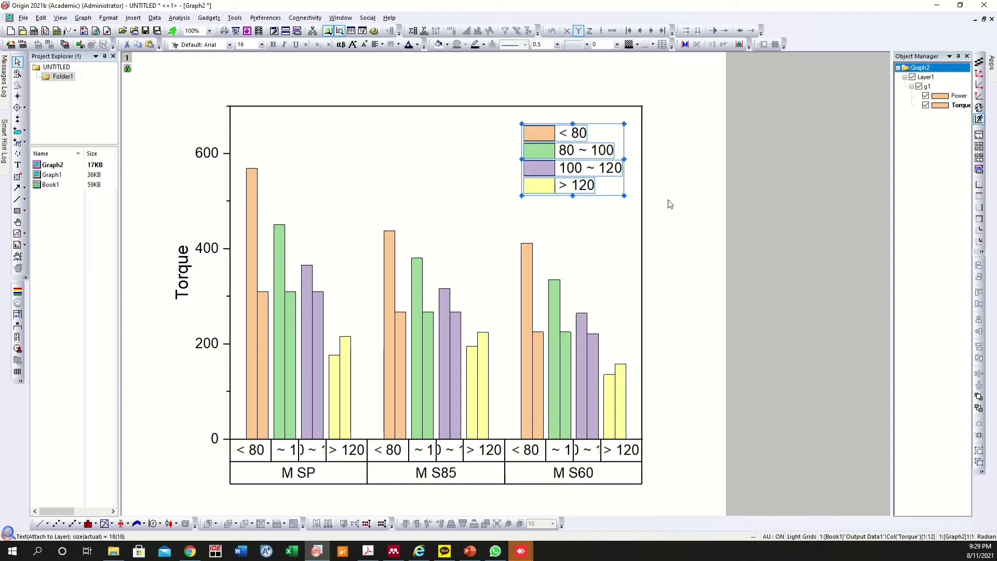
{"action": "left_click", "coordinate": [689, 201]}
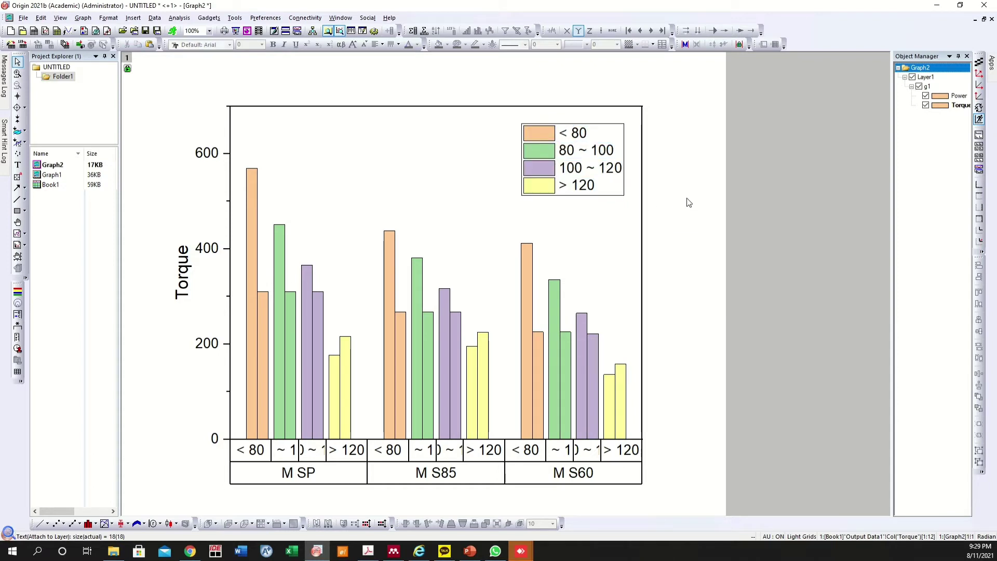
Step: Rotate the speed-range tick labels below the columns counter-clockwise by 90 degrees so they read vertically
{"action": "left_click", "coordinate": [255, 337]}
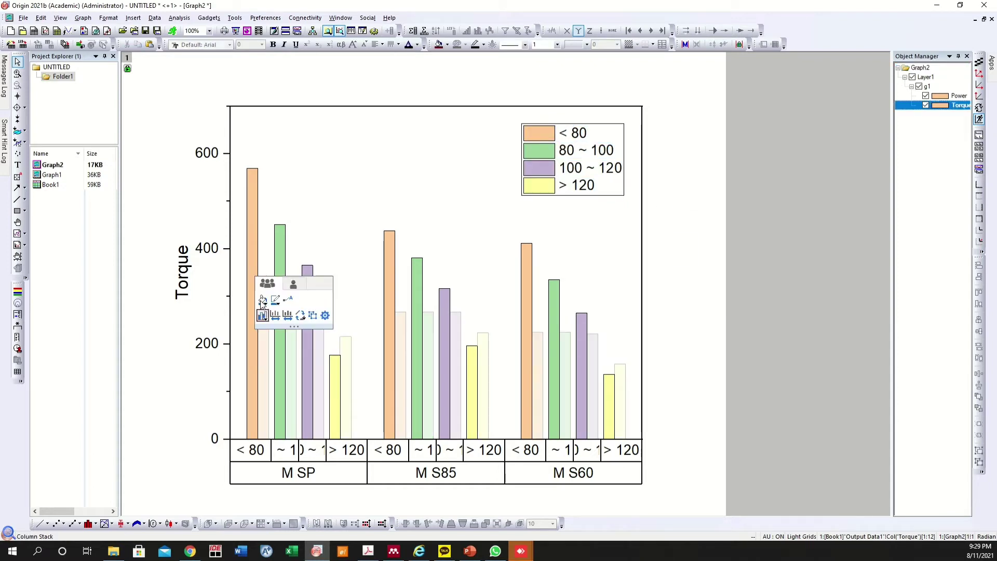
{"action": "left_click", "coordinate": [267, 354]}
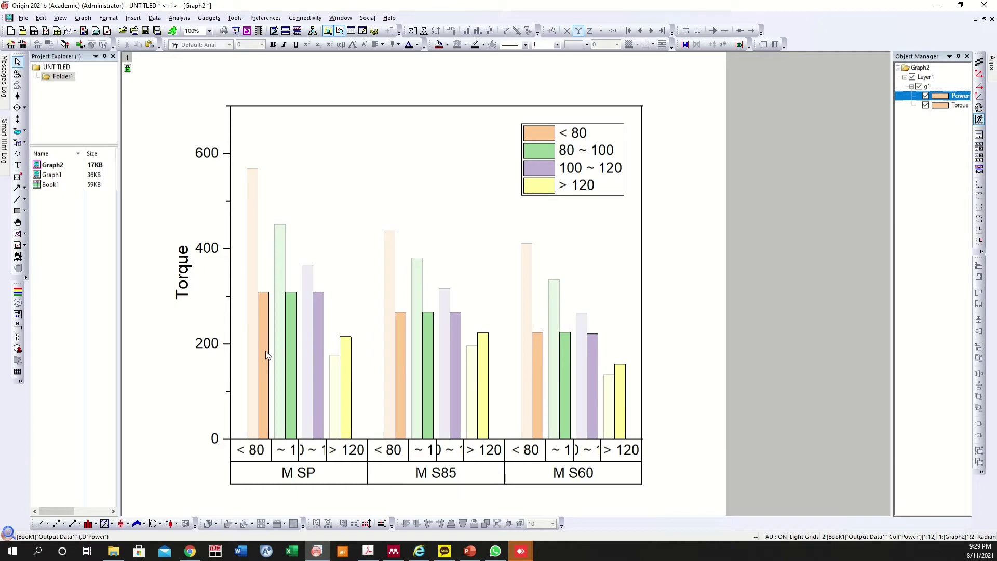
{"action": "left_click", "coordinate": [253, 455]}
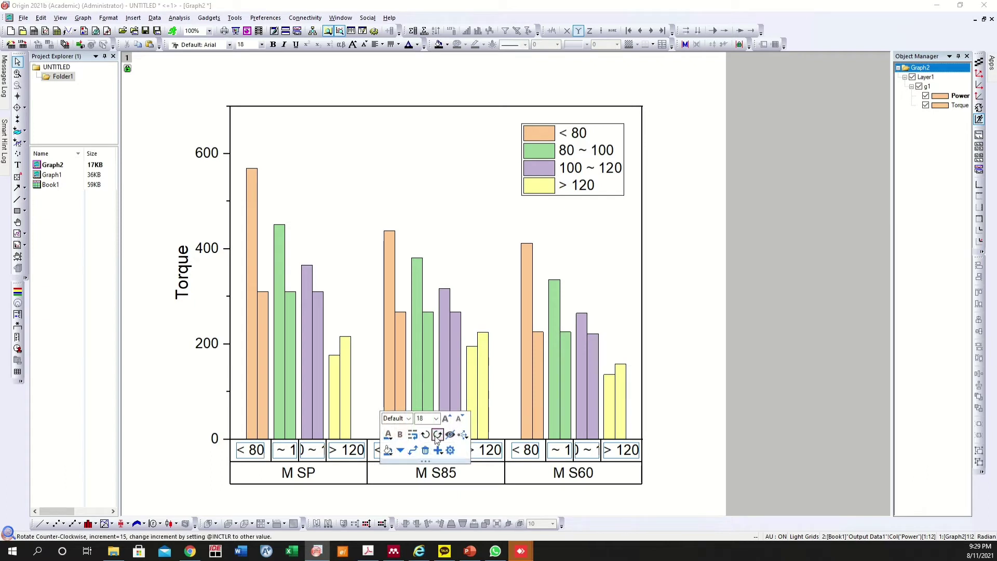
{"action": "left_click", "coordinate": [436, 437]}
{"action": "left_click", "coordinate": [437, 436]}
{"action": "left_click", "coordinate": [437, 436]}
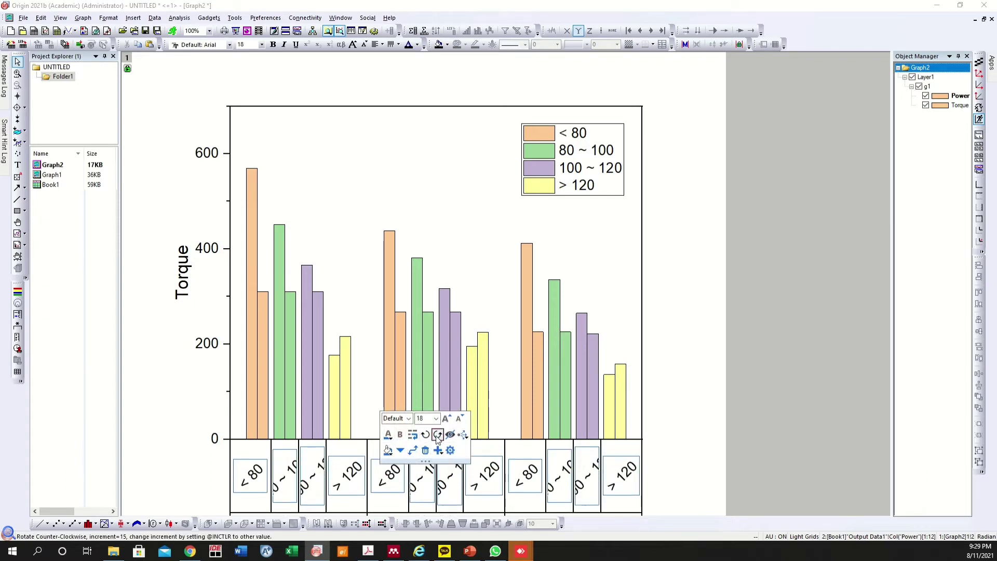
{"action": "left_click", "coordinate": [437, 436]}
{"action": "left_click", "coordinate": [437, 436]}
{"action": "left_click", "coordinate": [438, 436]}
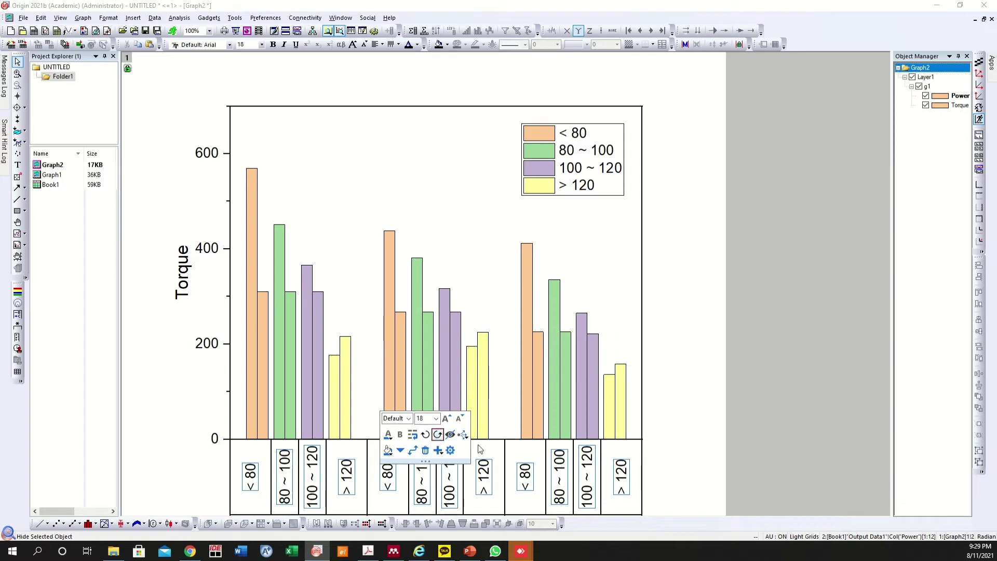
{"action": "left_click", "coordinate": [688, 377]}
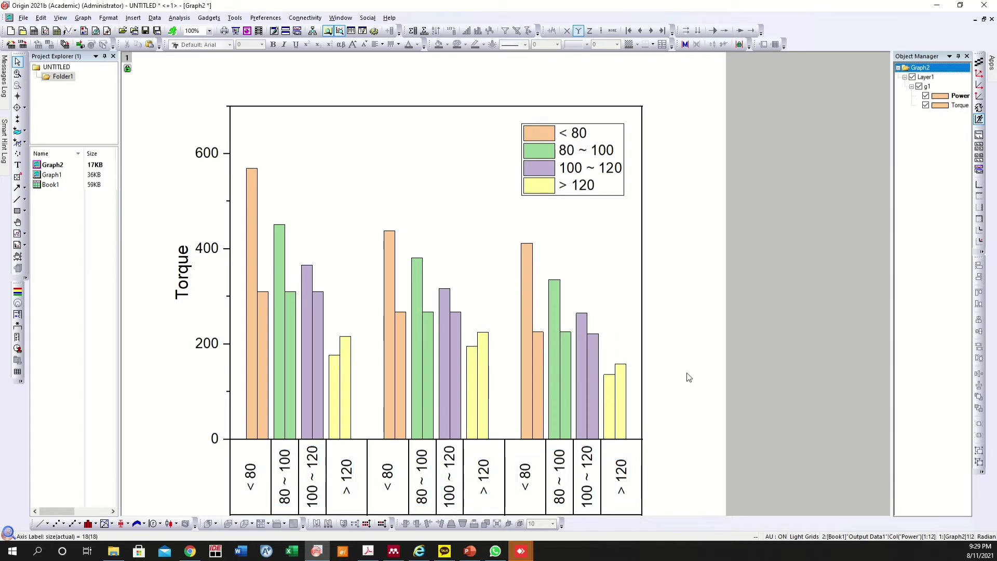
Step: Fit the graph page to its layers with a border width of 2, adjusting both height and width
{"action": "key", "text": "ctrl+w"}
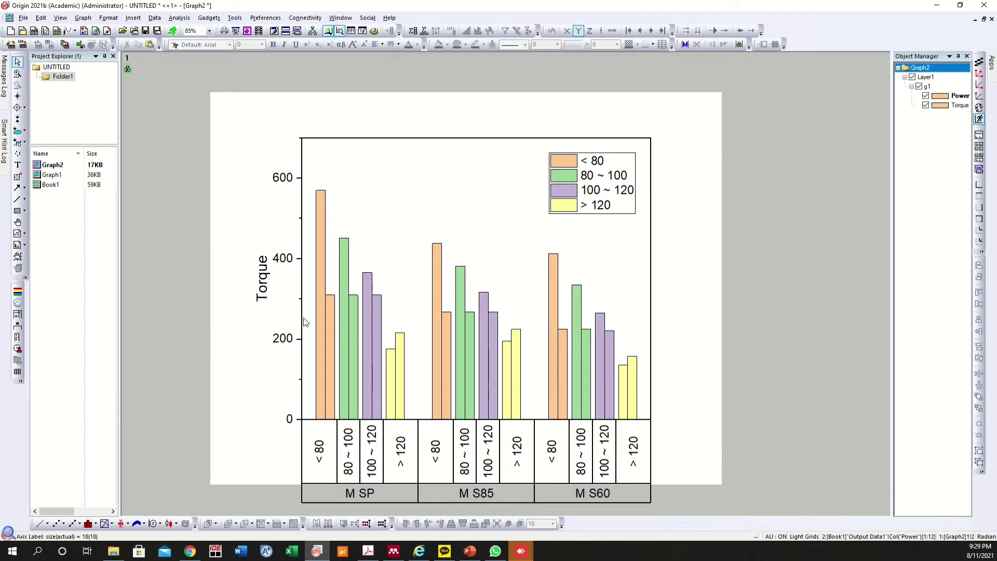
{"action": "right_click", "coordinate": [675, 212]}
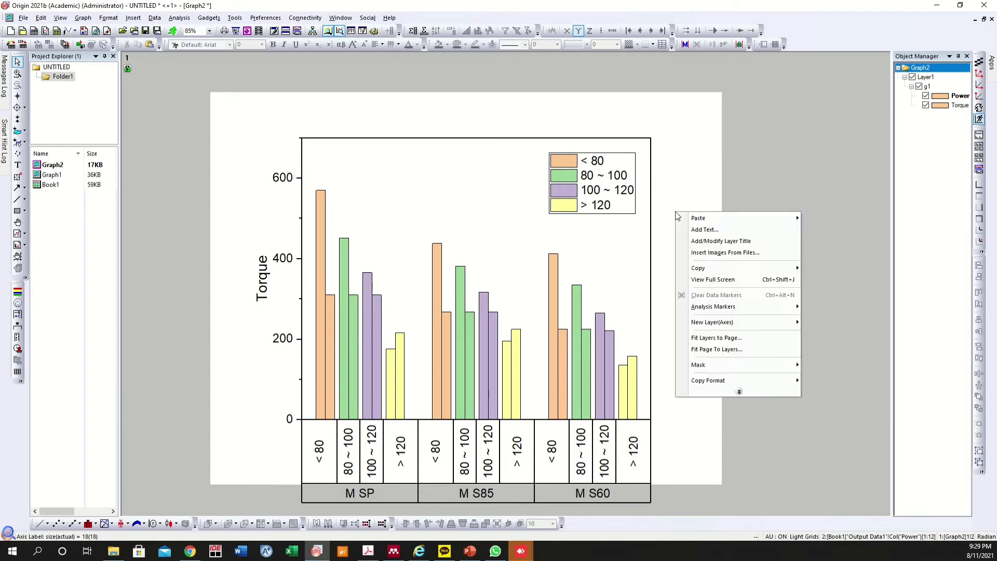
{"action": "left_click", "coordinate": [717, 349]}
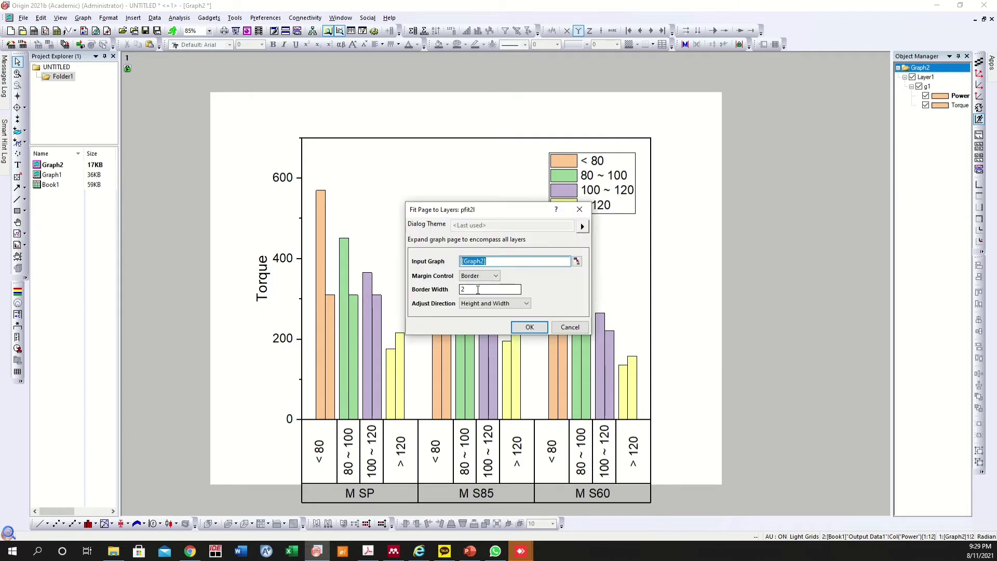
{"action": "left_click", "coordinate": [476, 289]}
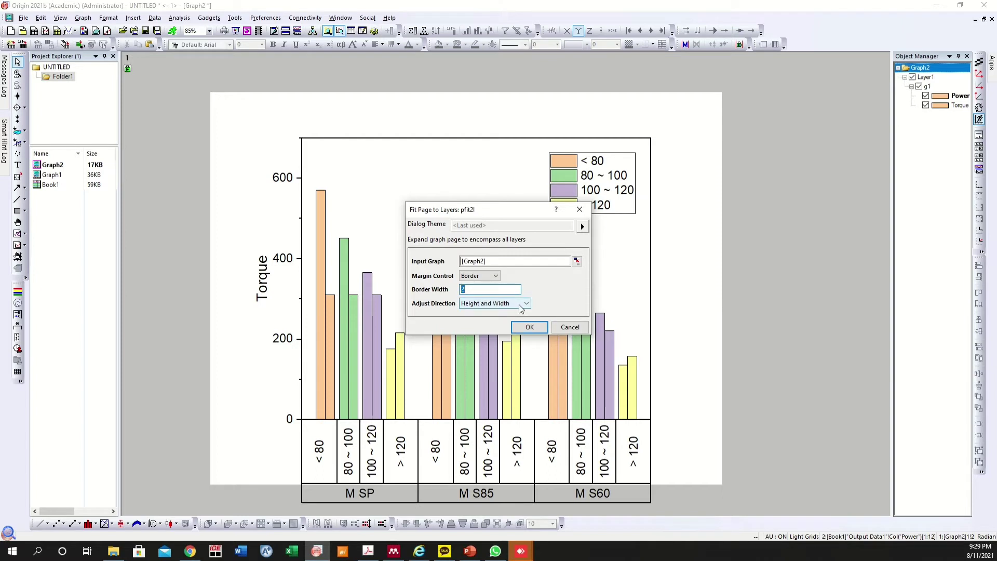
{"action": "left_click", "coordinate": [537, 328]}
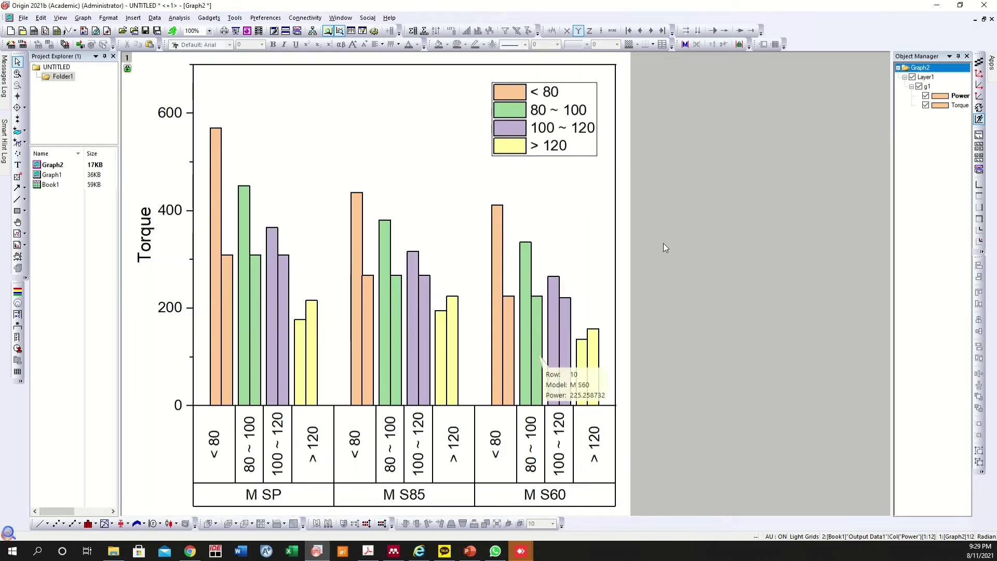
{"action": "mouse_move", "coordinate": [493, 273]}
{"action": "scroll", "coordinate": [494, 269], "scroll_direction": "down", "scroll_amount": 1}
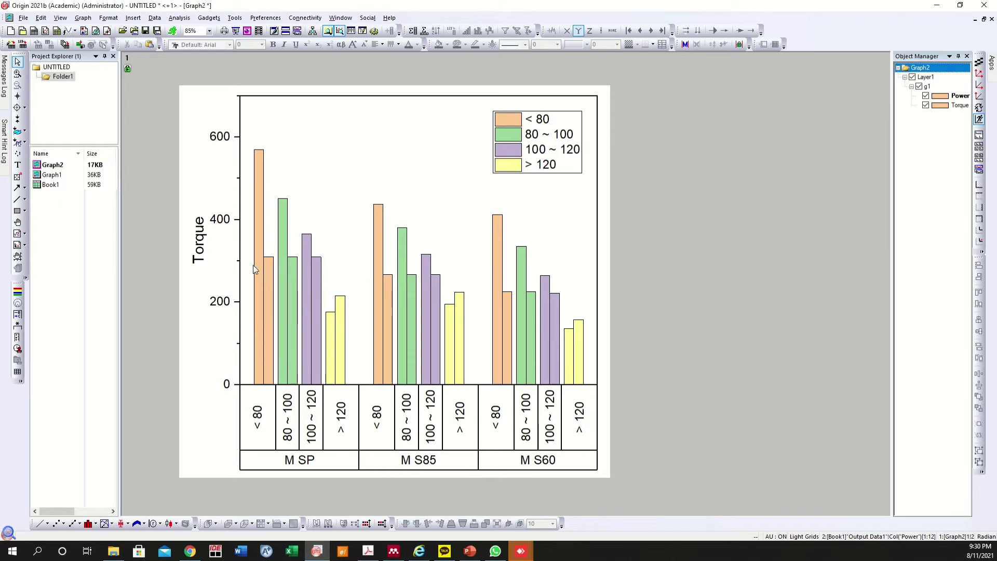
Step: Change the side-by-side Torque and Power columns to a Stacked Column arrangement and highlight each series in turn
{"action": "mouse_move", "coordinate": [256, 225]}
{"action": "left_click", "coordinate": [267, 264]}
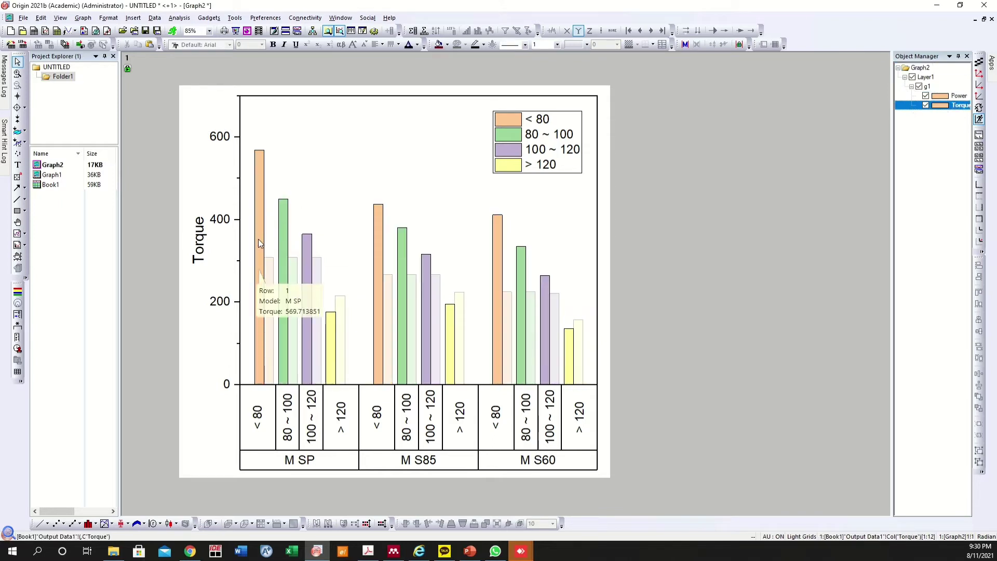
{"action": "key", "text": "Escape"}
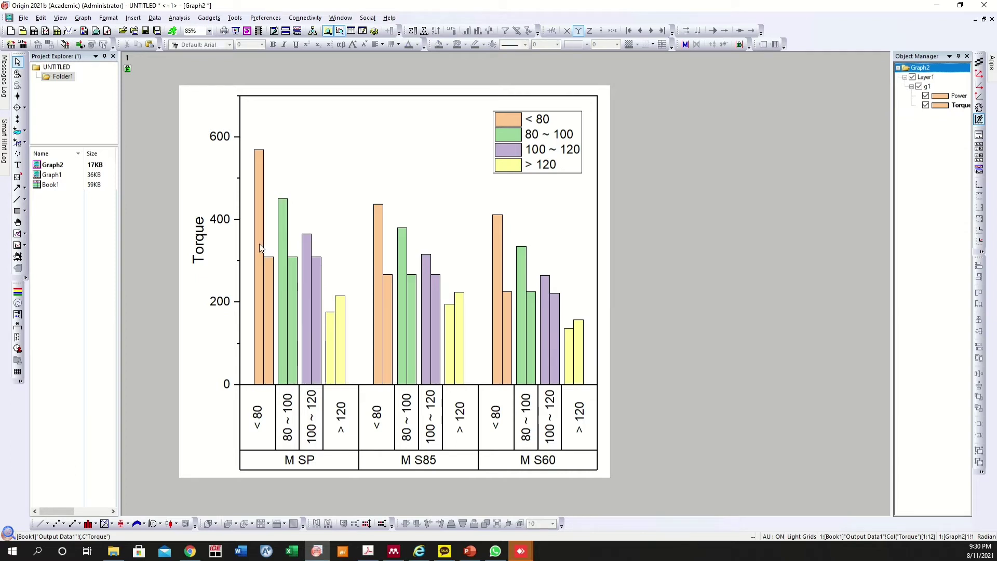
{"action": "left_click", "coordinate": [260, 244]}
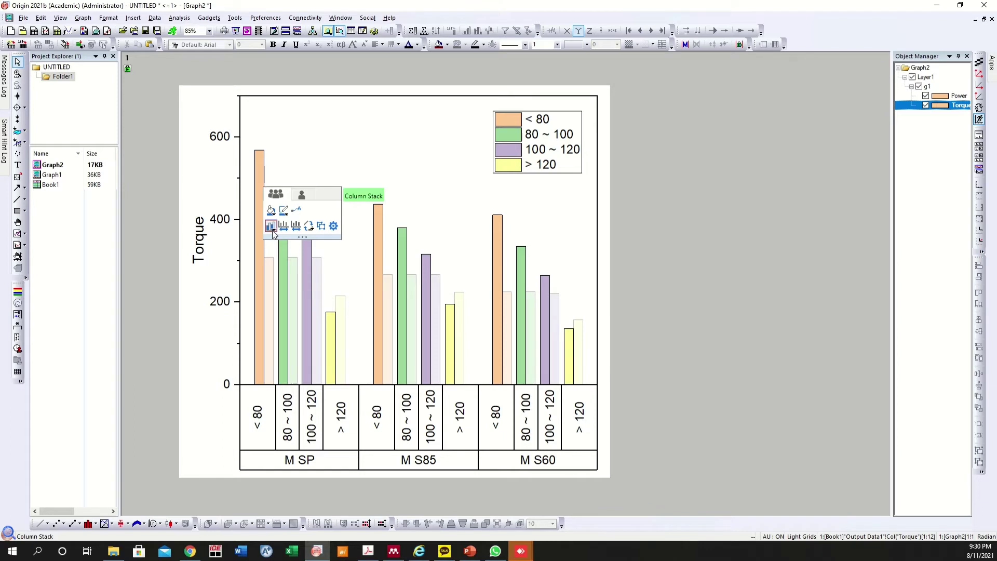
{"action": "left_click", "coordinate": [271, 227]}
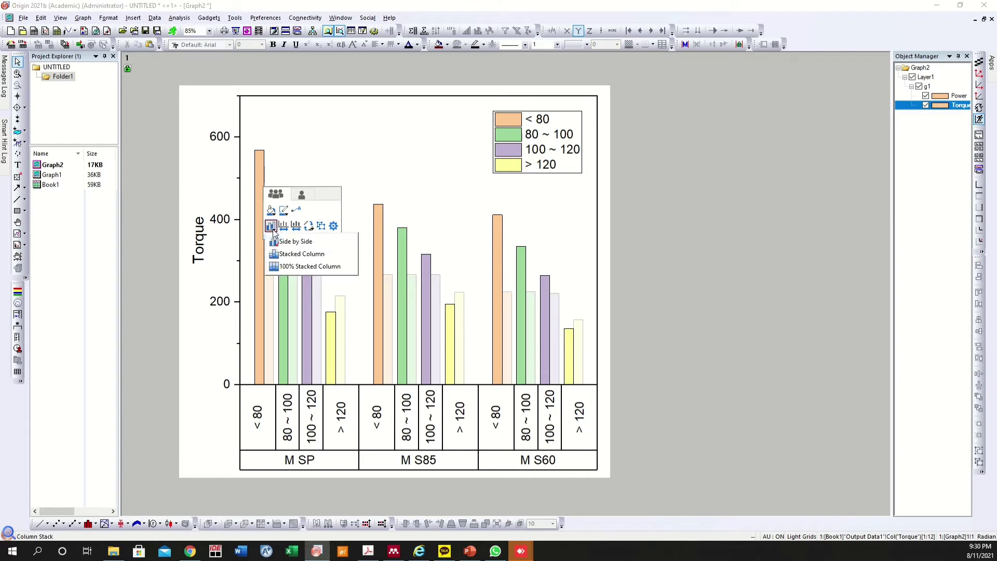
{"action": "left_click", "coordinate": [285, 255]}
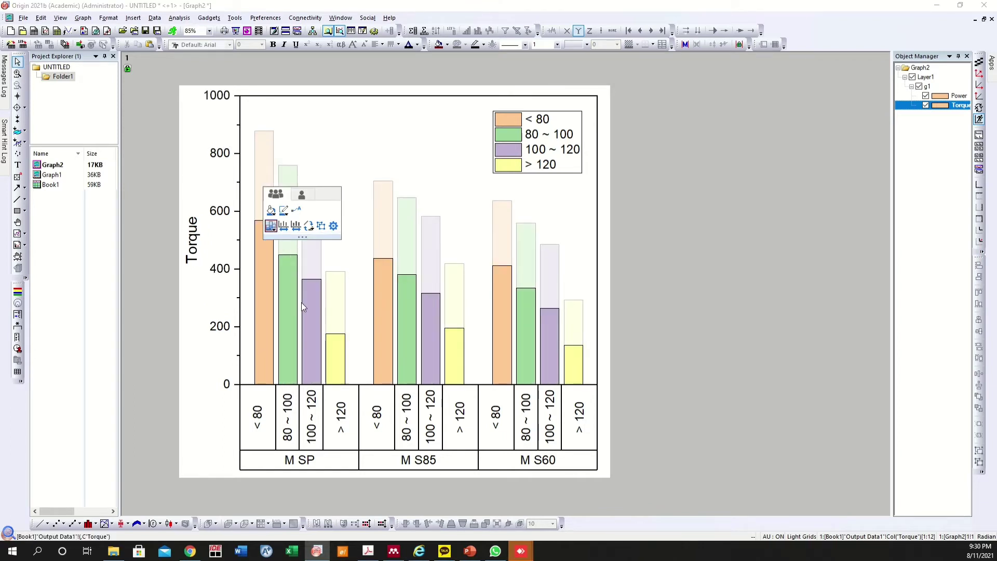
{"action": "left_click", "coordinate": [202, 353]}
{"action": "left_click", "coordinate": [265, 308]}
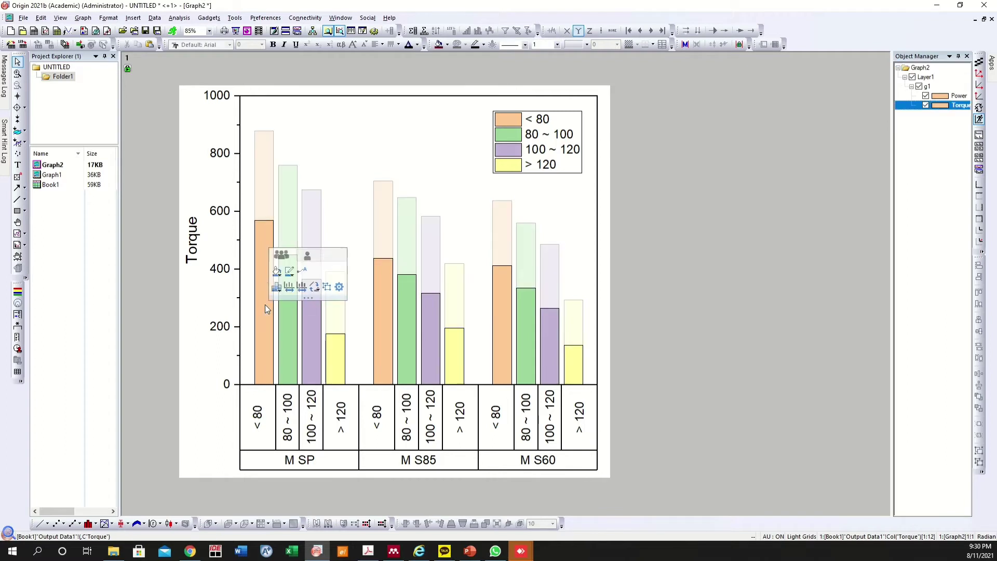
{"action": "left_click", "coordinate": [267, 181]}
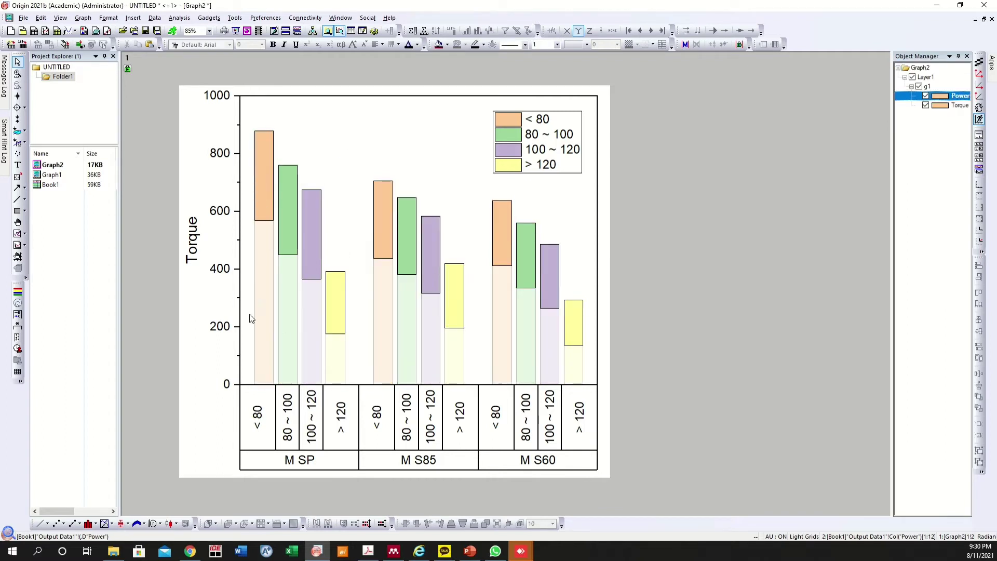
{"action": "left_click", "coordinate": [164, 366]}
Step: Switch the stacked Torque and Power columns to a 100% Stacked Column arrangement
{"action": "left_click", "coordinate": [265, 312]}
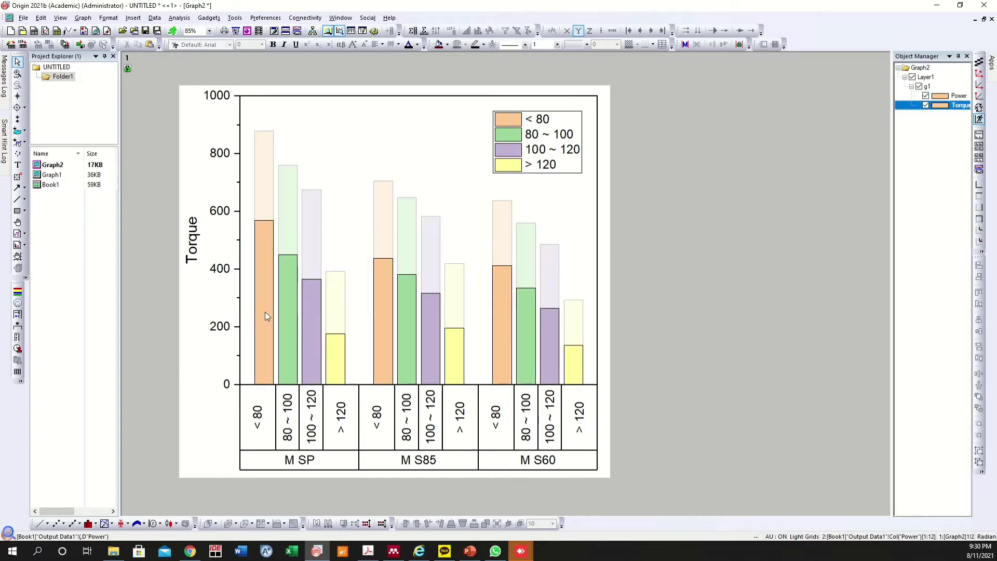
{"action": "left_click", "coordinate": [278, 297]}
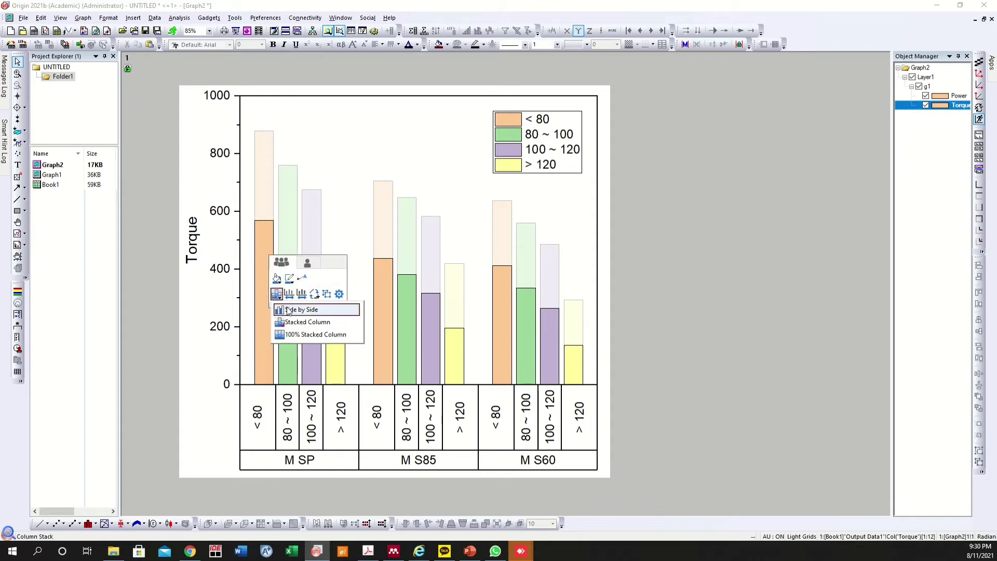
{"action": "left_click", "coordinate": [294, 335]}
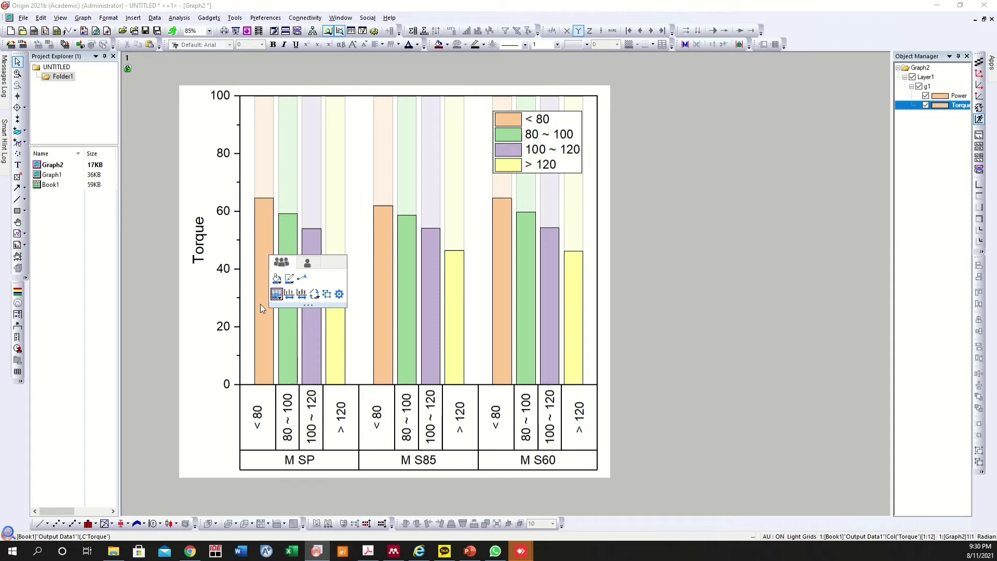
{"action": "left_click", "coordinate": [196, 331]}
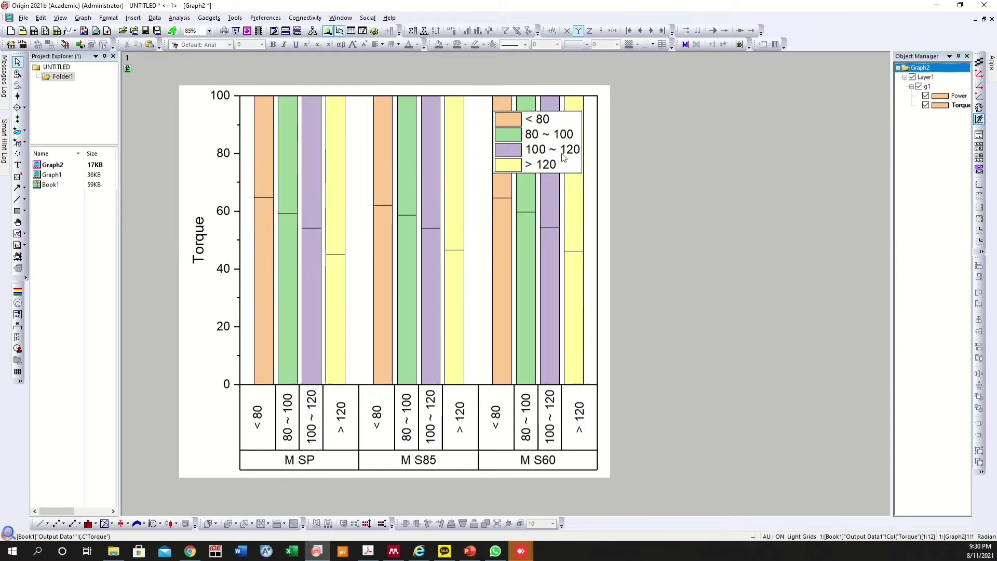
Step: Move the legend outside the plot frame beside its upper-right corner and refit the page to the layers with border width 2
{"action": "left_click", "coordinate": [572, 176]}
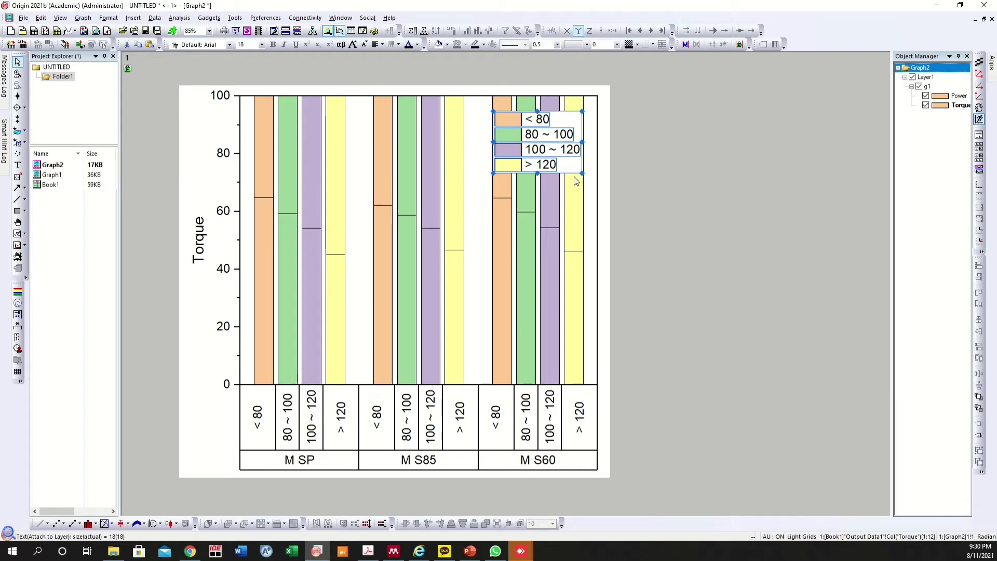
{"action": "left_click_drag", "start_coordinate": [575, 171], "coordinate": [684, 154]}
{"action": "right_click", "coordinate": [202, 318]}
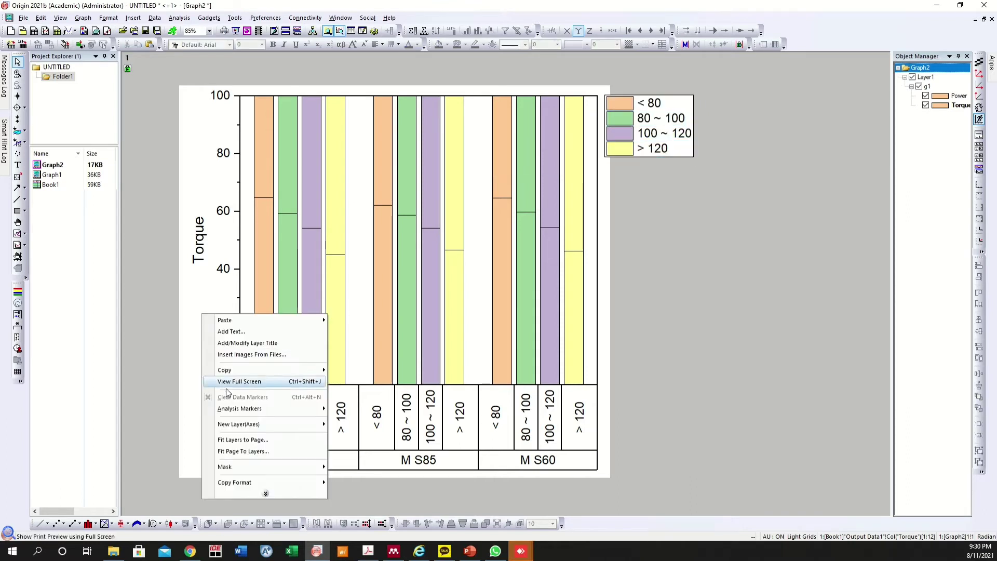
{"action": "left_click", "coordinate": [240, 451]}
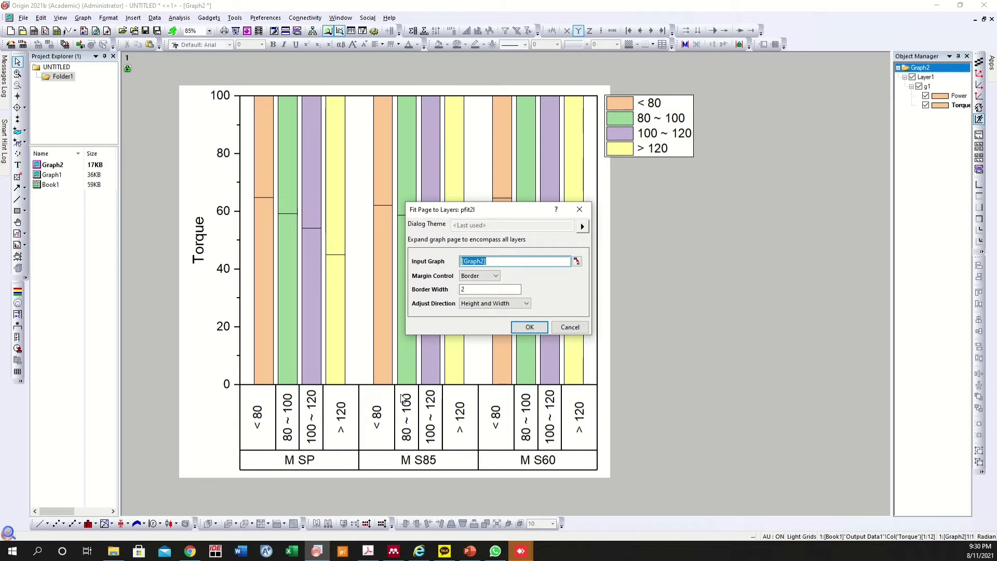
{"action": "left_click", "coordinate": [528, 327]}
{"action": "mouse_move", "coordinate": [527, 356]}
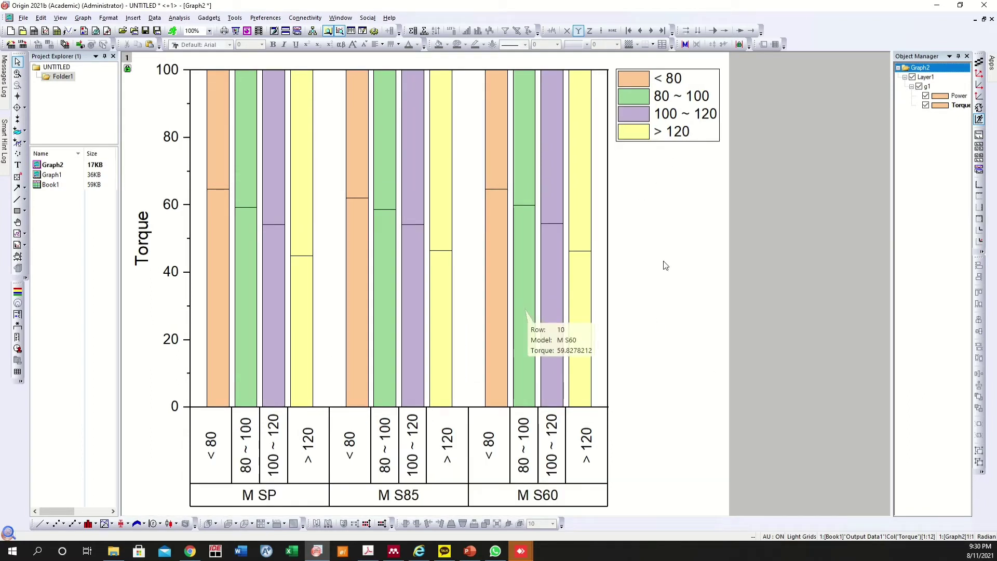
Step: Arrange the legend entries horizontally in a single row
{"action": "right_click", "coordinate": [710, 142]}
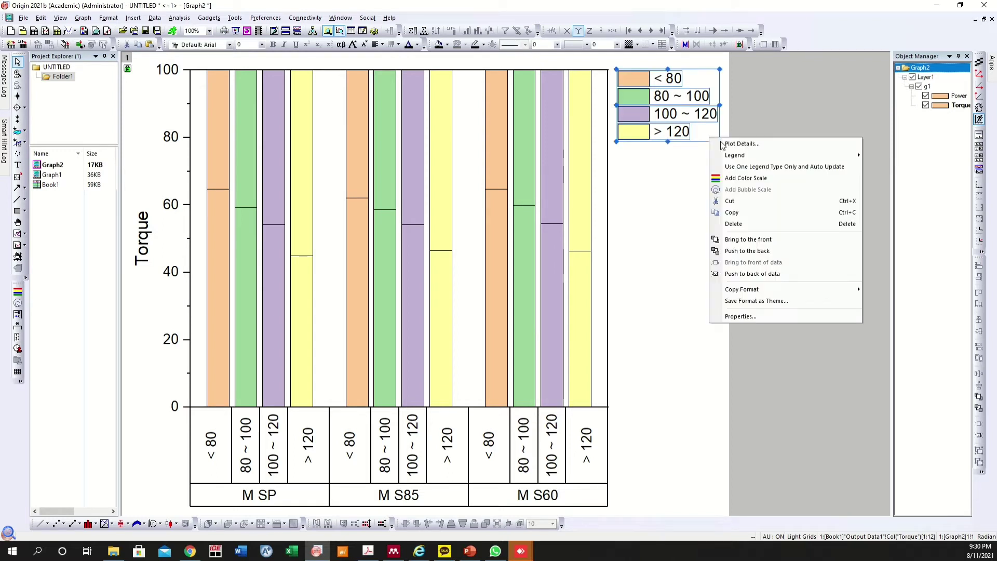
{"action": "mouse_move", "coordinate": [830, 154]}
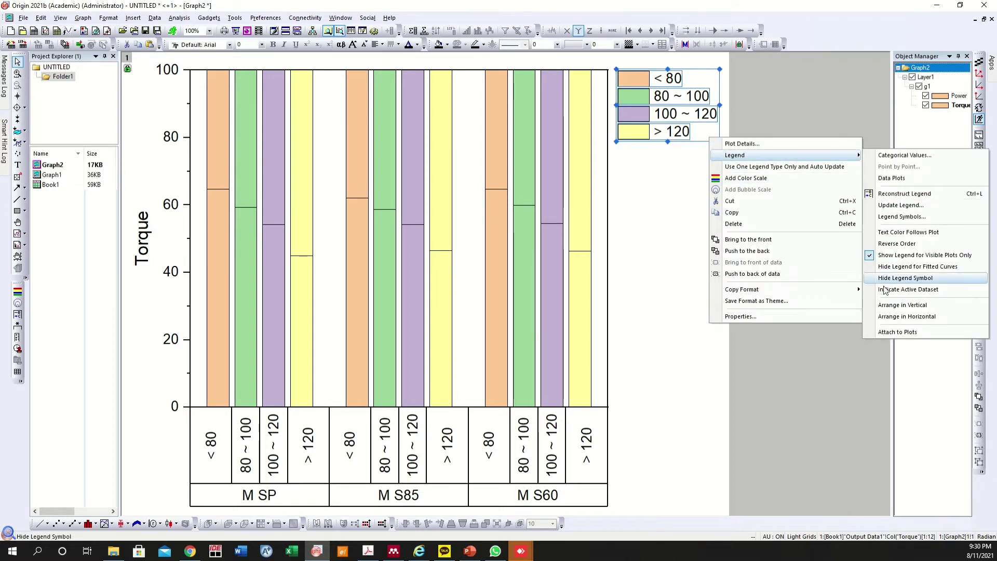
{"action": "left_click", "coordinate": [890, 317]}
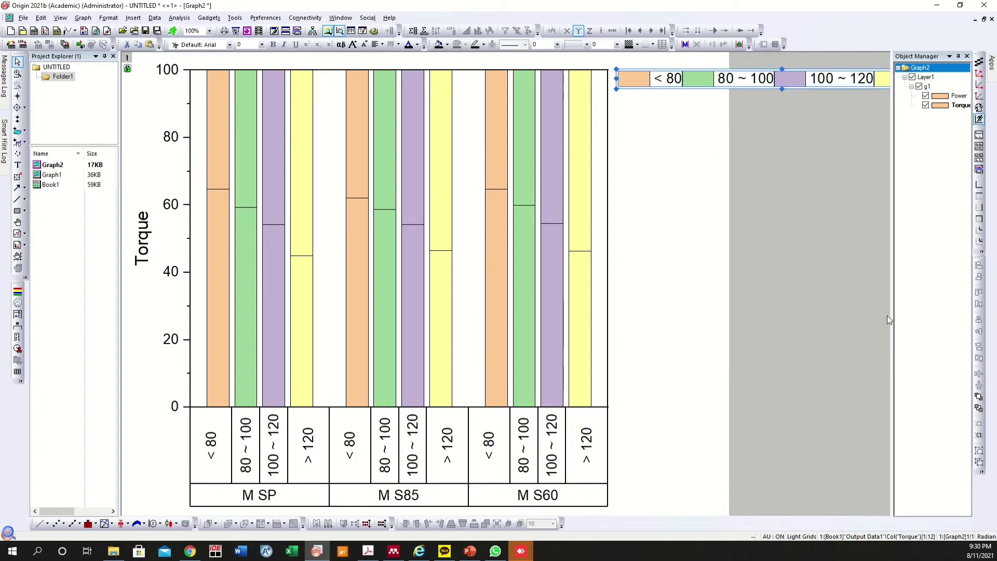
{"action": "left_click", "coordinate": [702, 94]}
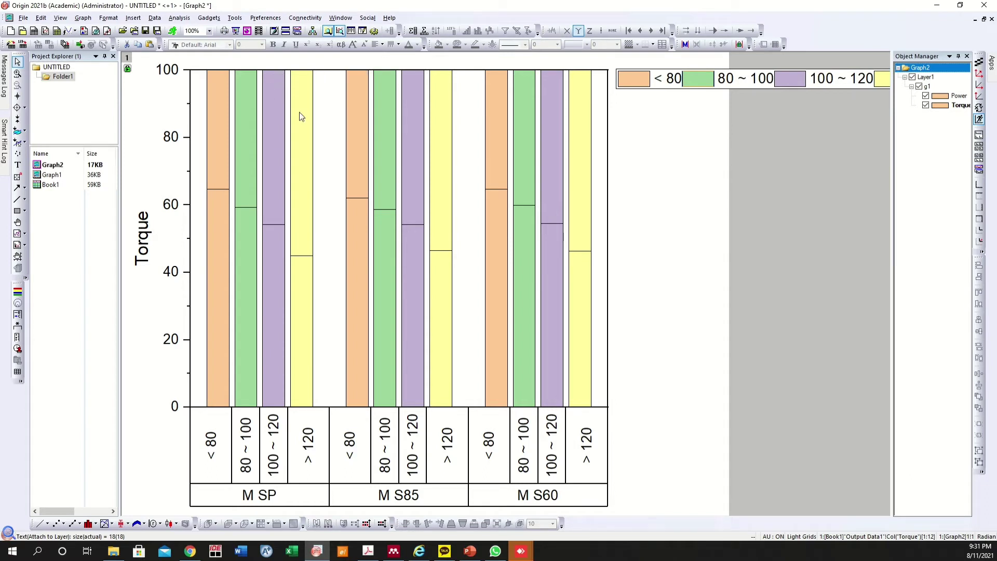
Step: Move the horizontal legend just above the plot frame, aligned with the frame's right edge
{"action": "key", "text": "ctrl+w"}
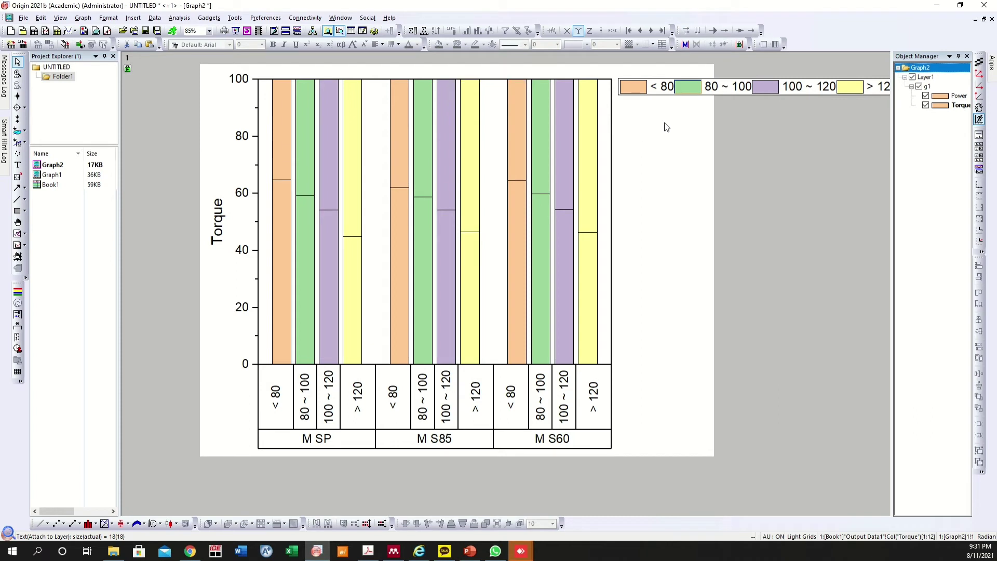
{"action": "left_click", "coordinate": [680, 100]}
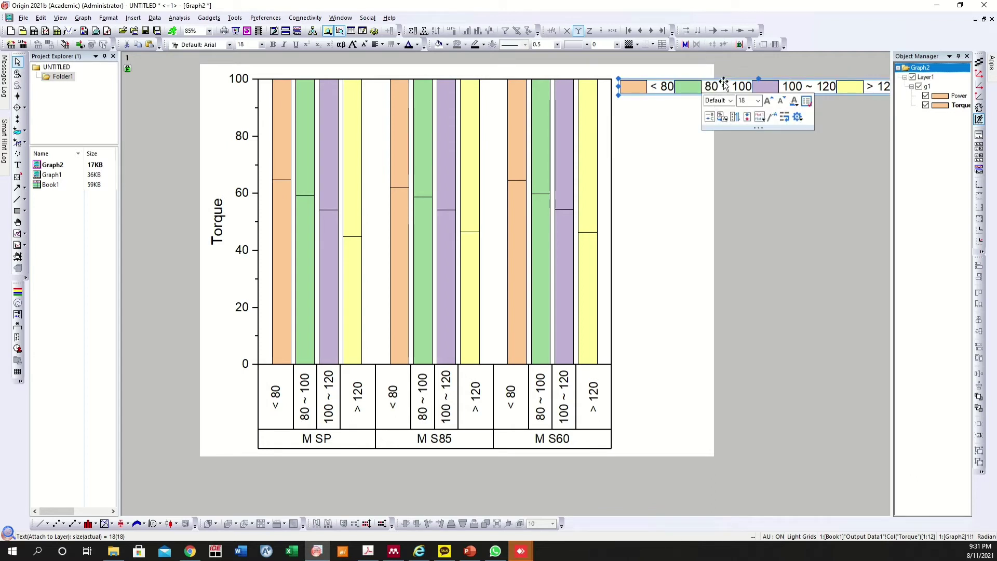
{"action": "left_click_drag", "start_coordinate": [724, 82], "coordinate": [439, 60]}
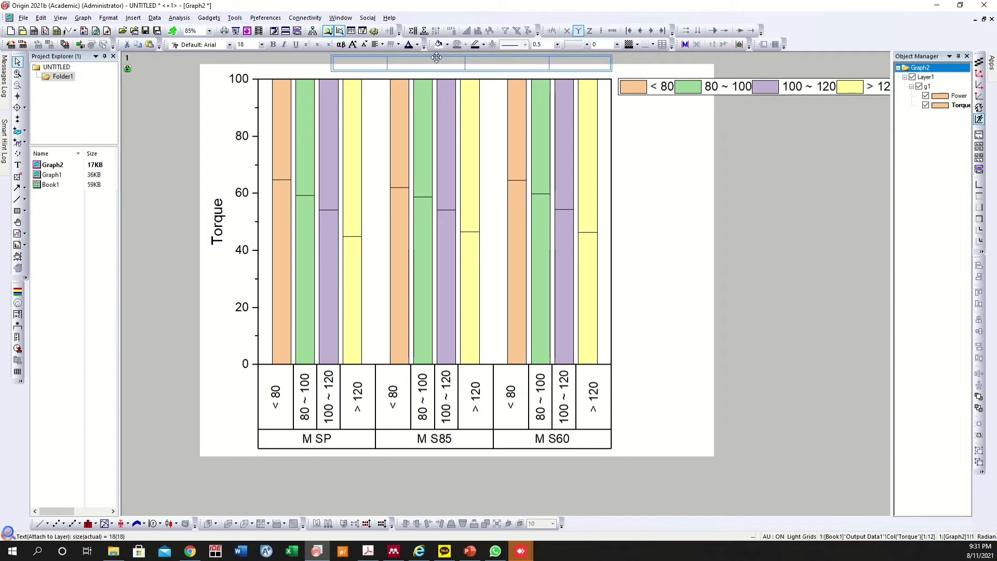
{"action": "left_click", "coordinate": [665, 142]}
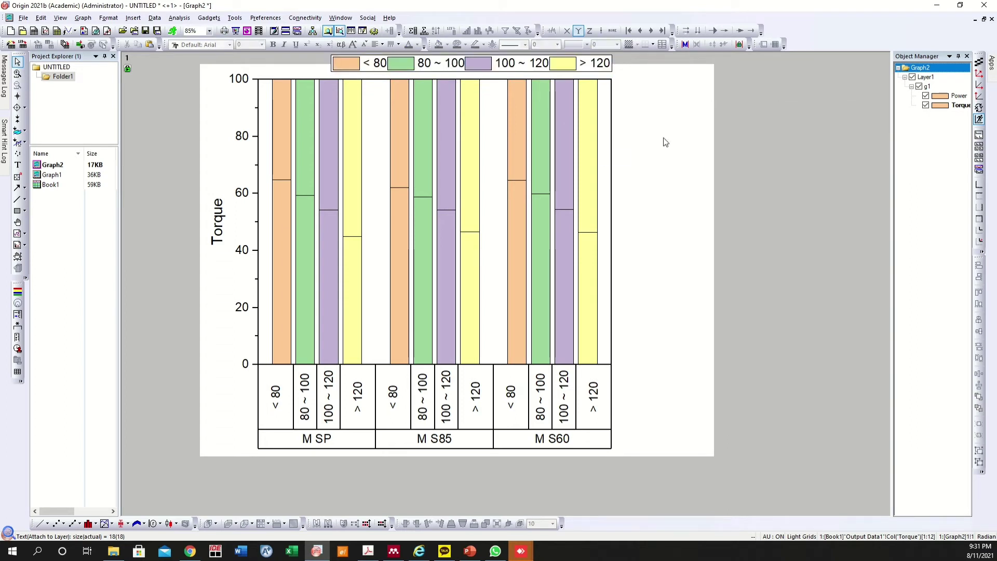
Step: Refit the graph page to its layers with a border width of 4, adjusting both height and width
{"action": "right_click", "coordinate": [648, 116]}
{"action": "left_click", "coordinate": [693, 253]}
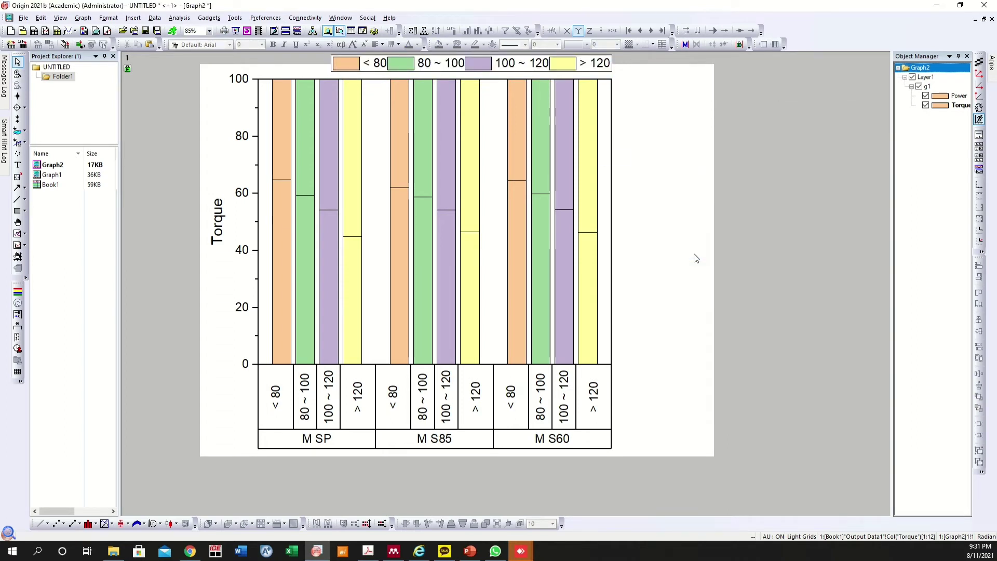
{"action": "double_click", "coordinate": [462, 290]}
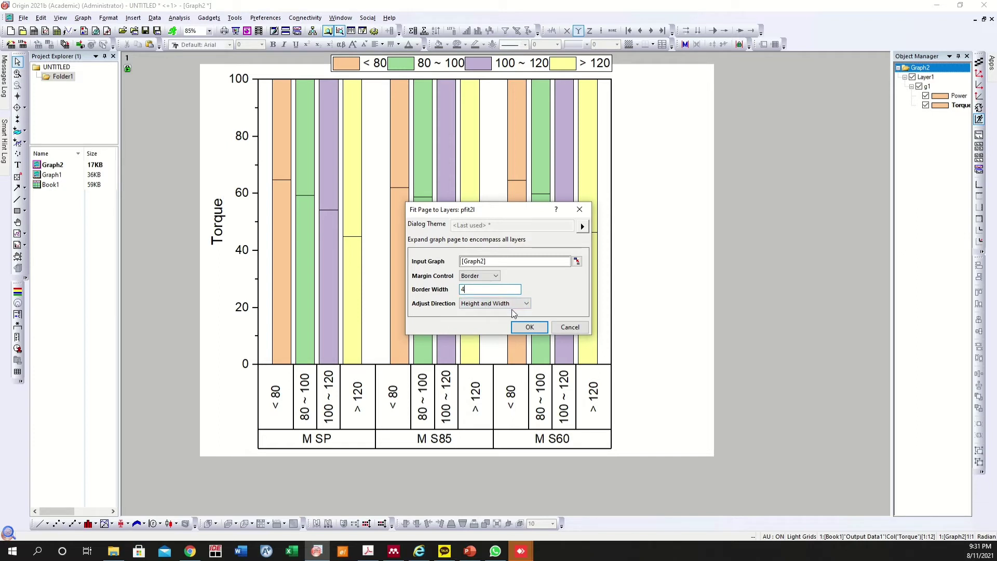
{"action": "left_click", "coordinate": [540, 329]}
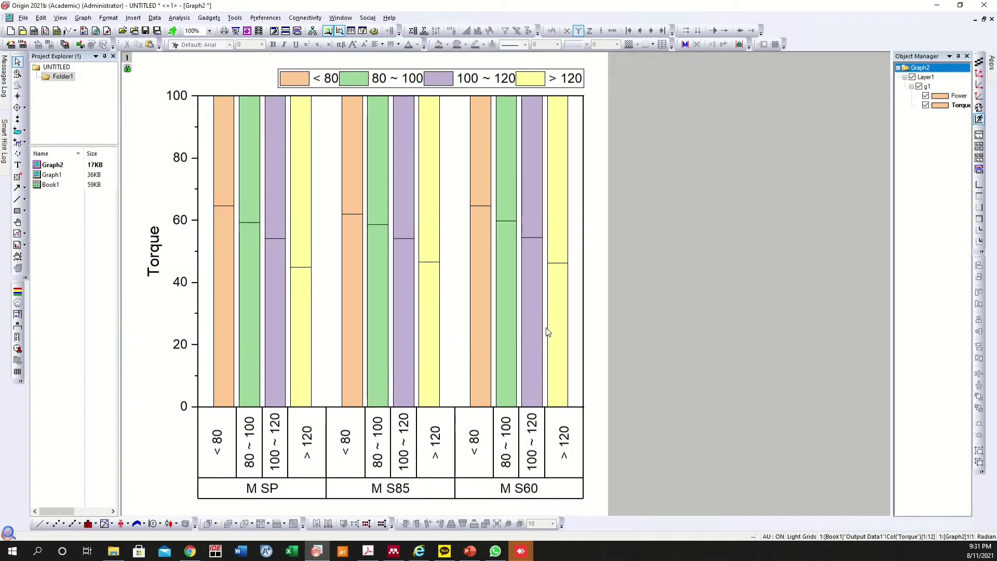
Step: Set the fill color increment of the grouped Torque and Power columns to Binned in the plot properties
{"action": "mouse_move", "coordinate": [557, 335]}
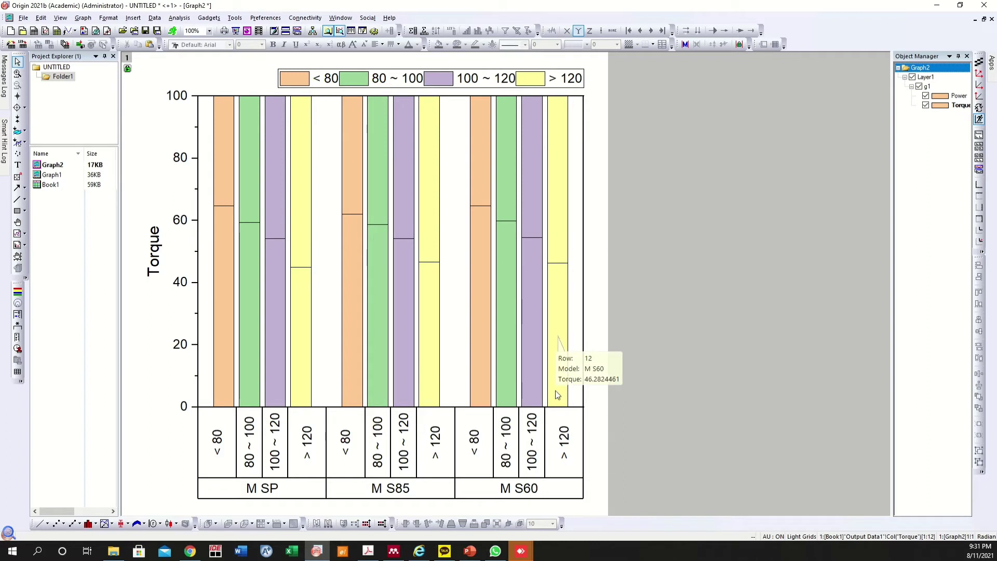
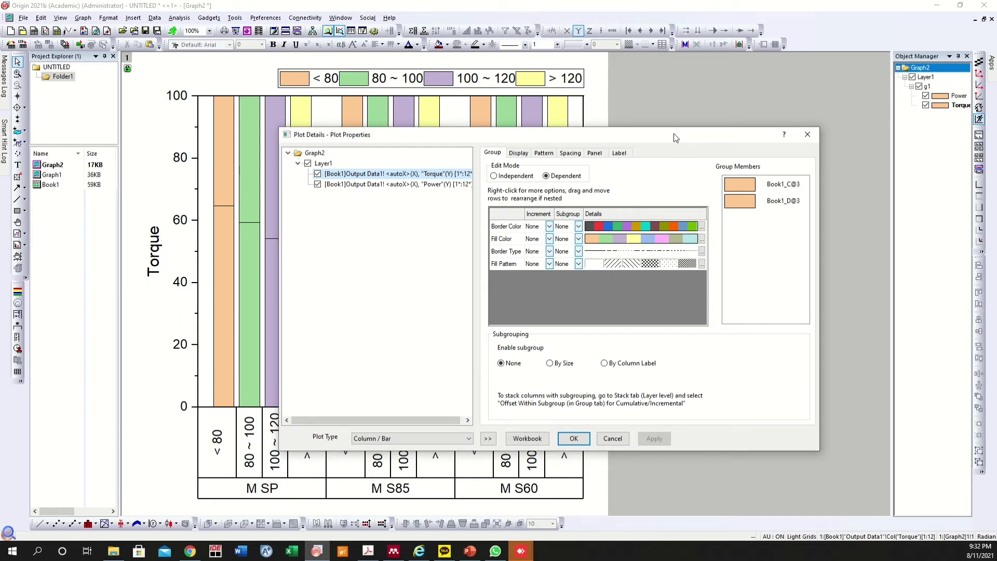
{"action": "left_click_drag", "start_coordinate": [675, 137], "coordinate": [745, 138]}
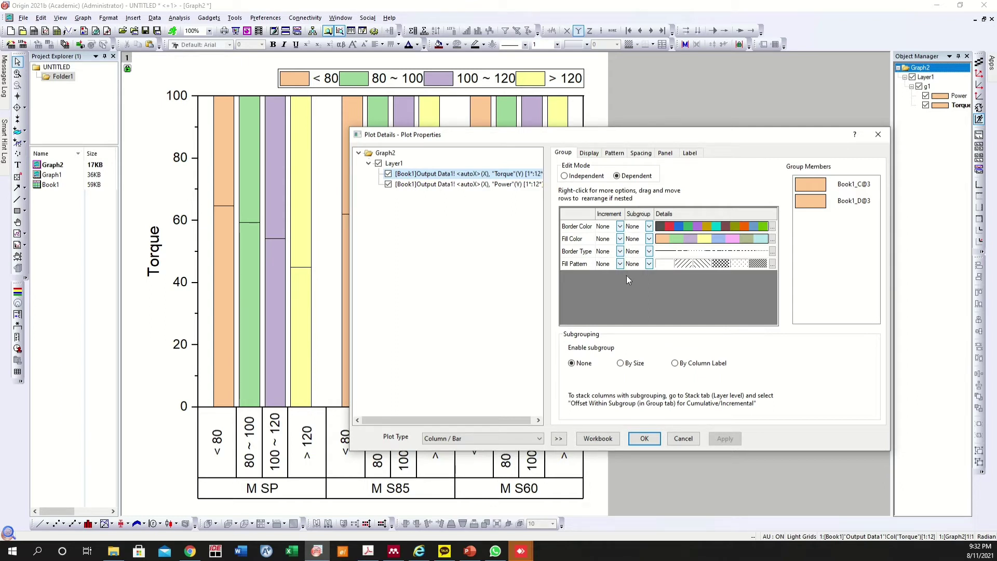
{"action": "left_click", "coordinate": [620, 241]}
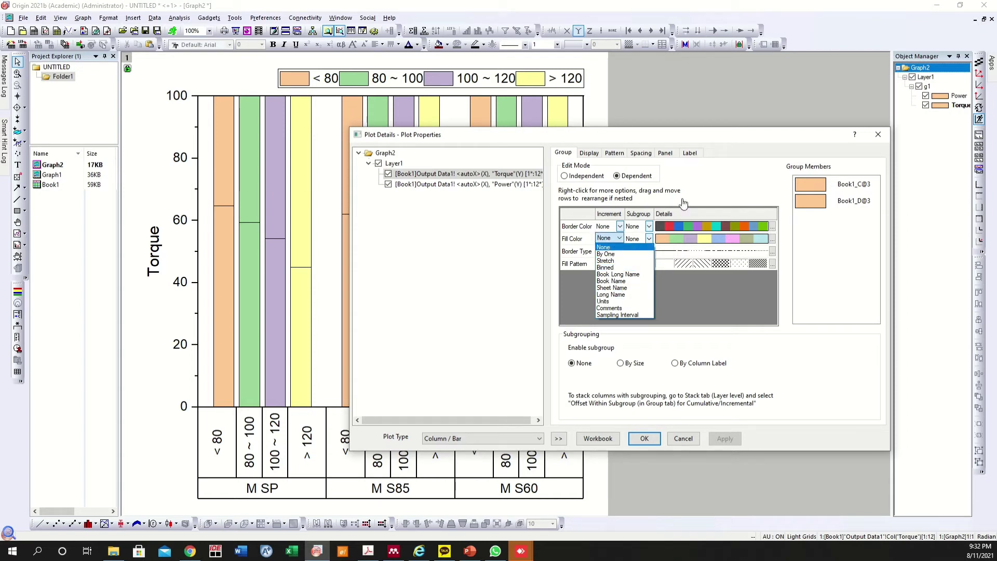
{"action": "left_click", "coordinate": [698, 197]}
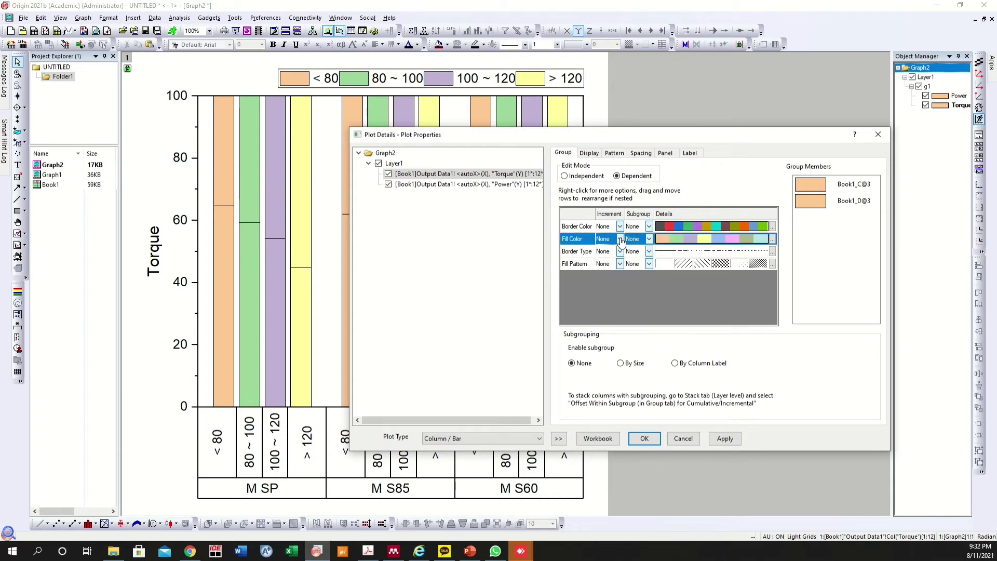
{"action": "left_click", "coordinate": [649, 239]}
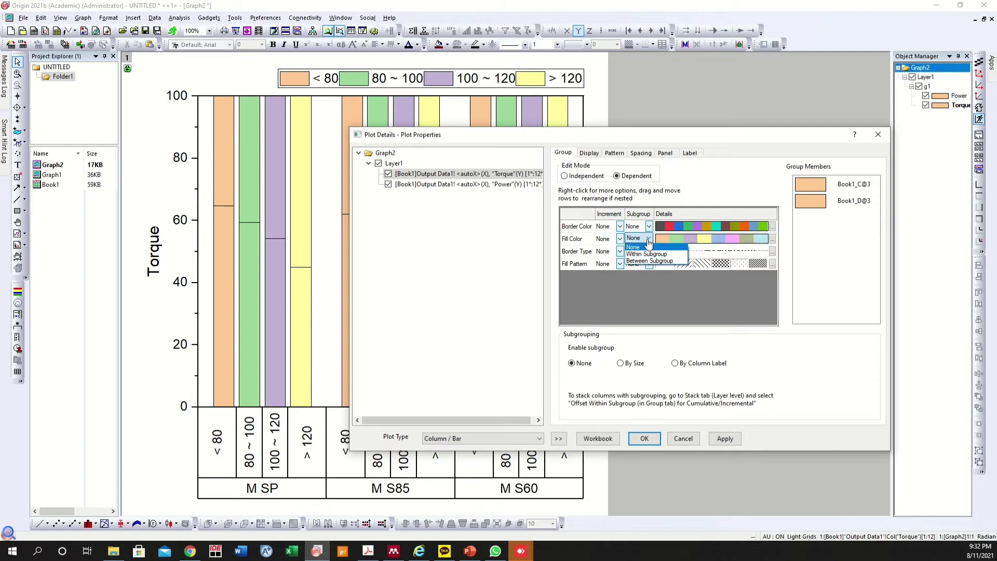
{"action": "left_click", "coordinate": [620, 242]}
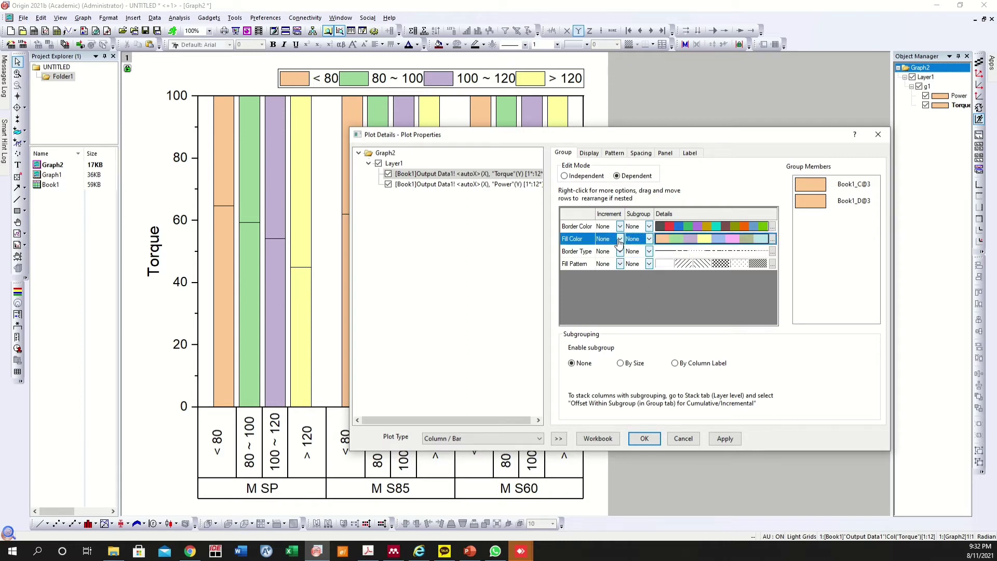
{"action": "left_click", "coordinate": [619, 240]}
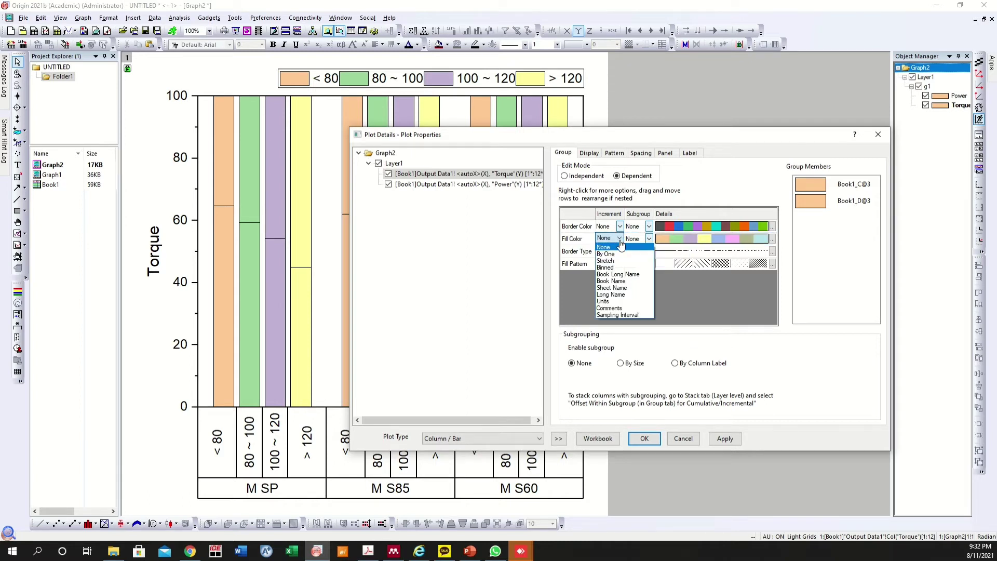
{"action": "left_click", "coordinate": [606, 268]}
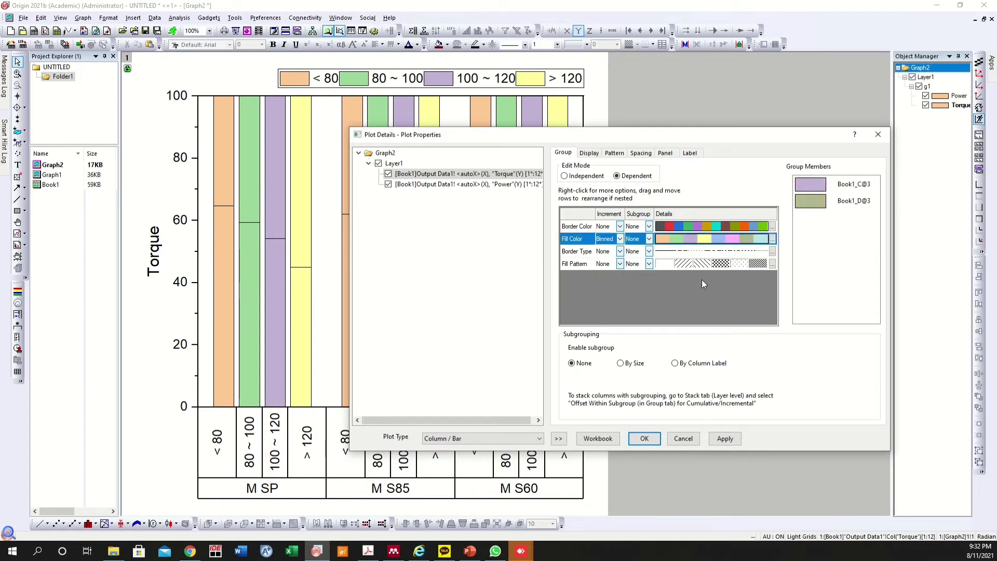
Step: Assign the yellow-orange-purple-black gradient palette as the group's fill colors and apply it to the graph
{"action": "left_click", "coordinate": [683, 240]}
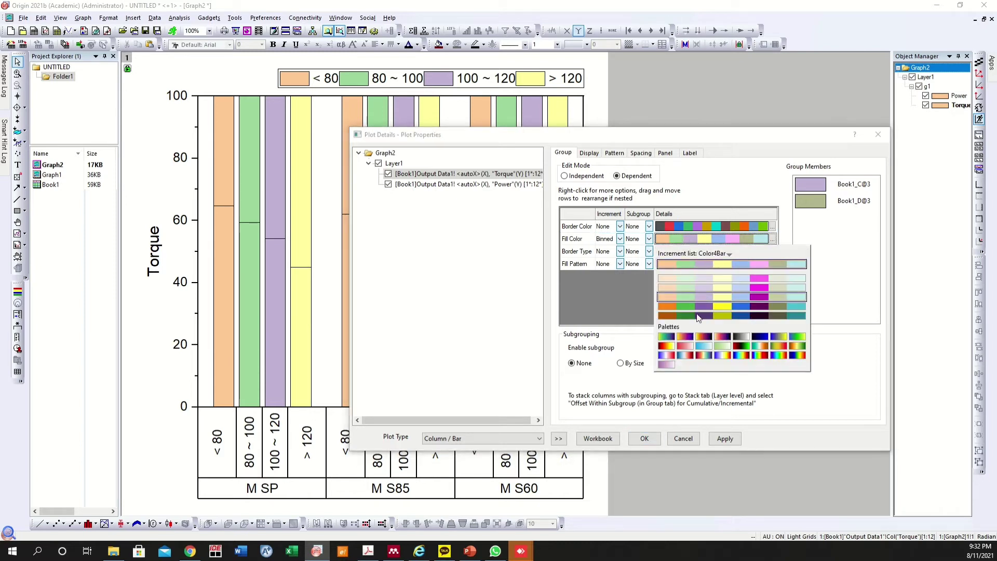
{"action": "left_click", "coordinate": [703, 337]}
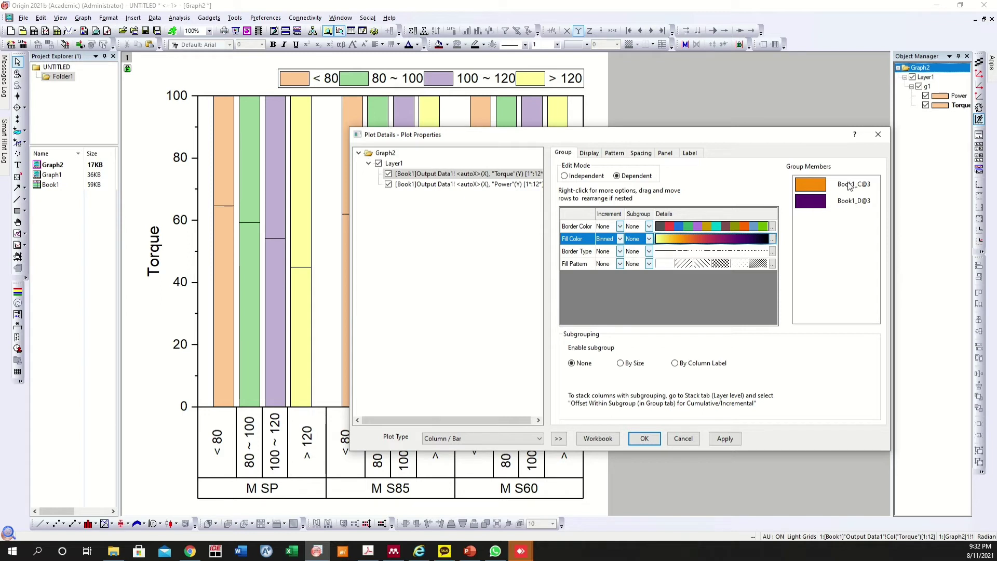
{"action": "left_click", "coordinate": [723, 439]}
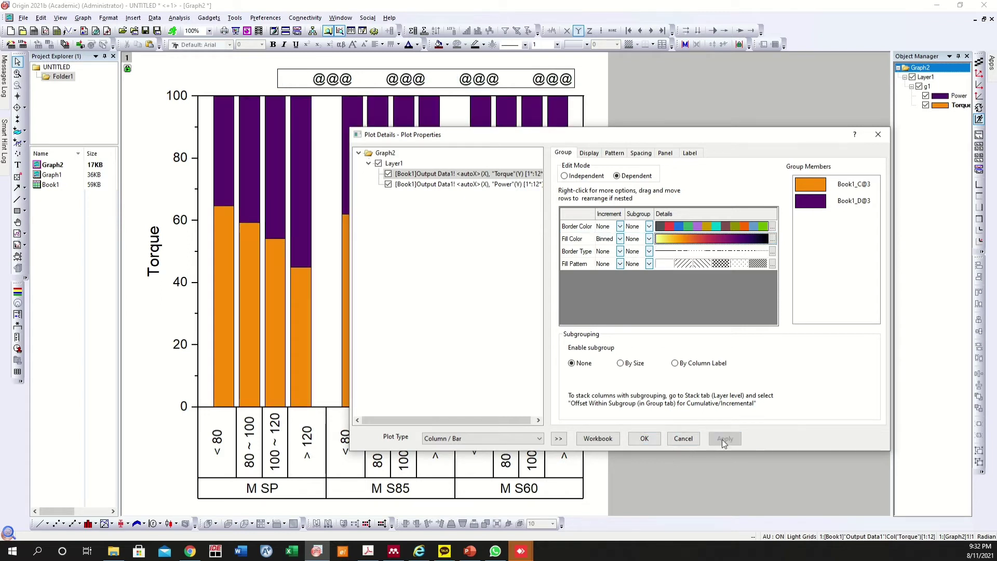
{"action": "left_click", "coordinate": [644, 439]}
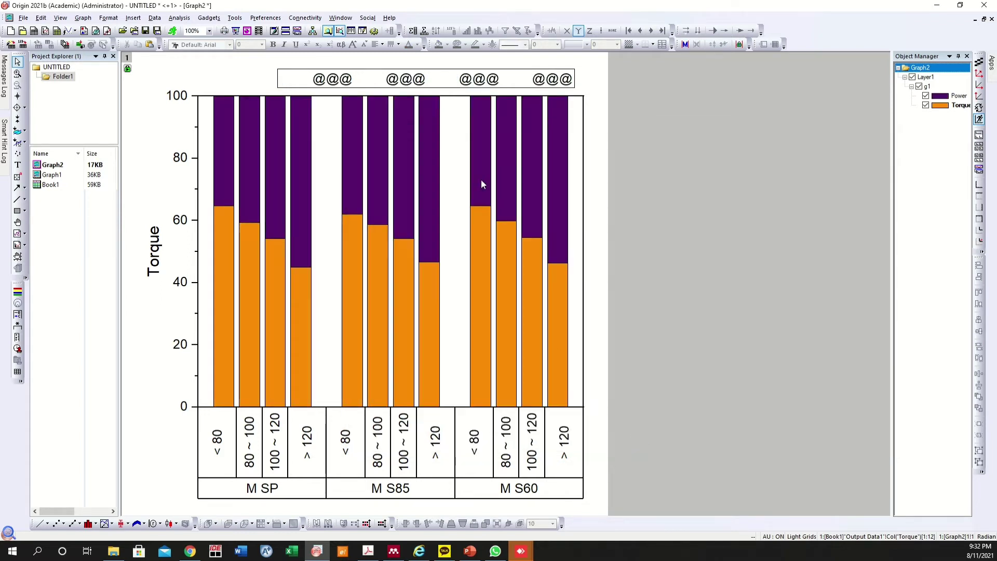
Step: Delete the broken legend above the plot and reconstruct a new legend for the Power and Torque plots
{"action": "left_click", "coordinate": [442, 80]}
{"action": "left_click", "coordinate": [463, 75]}
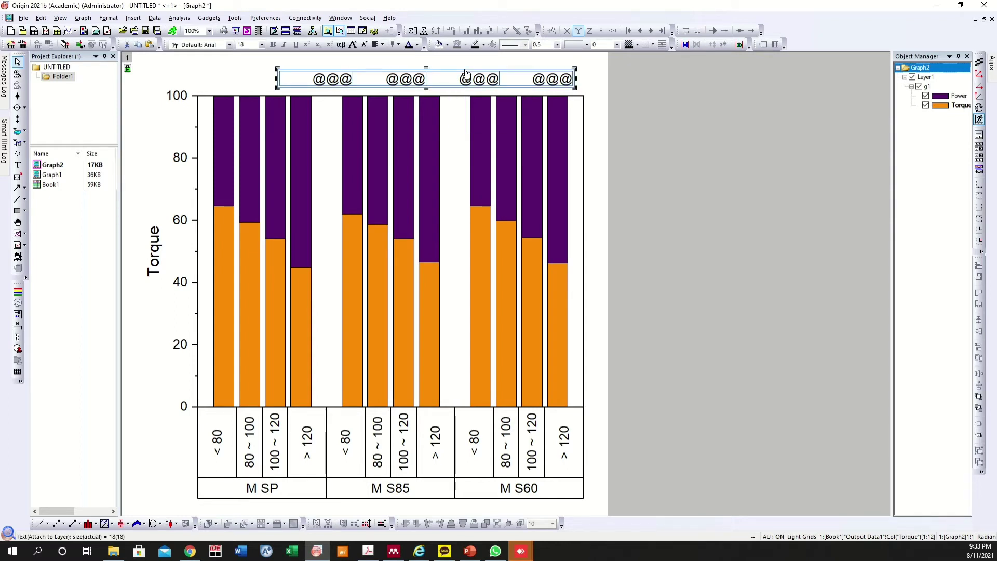
{"action": "key", "text": "Delete"}
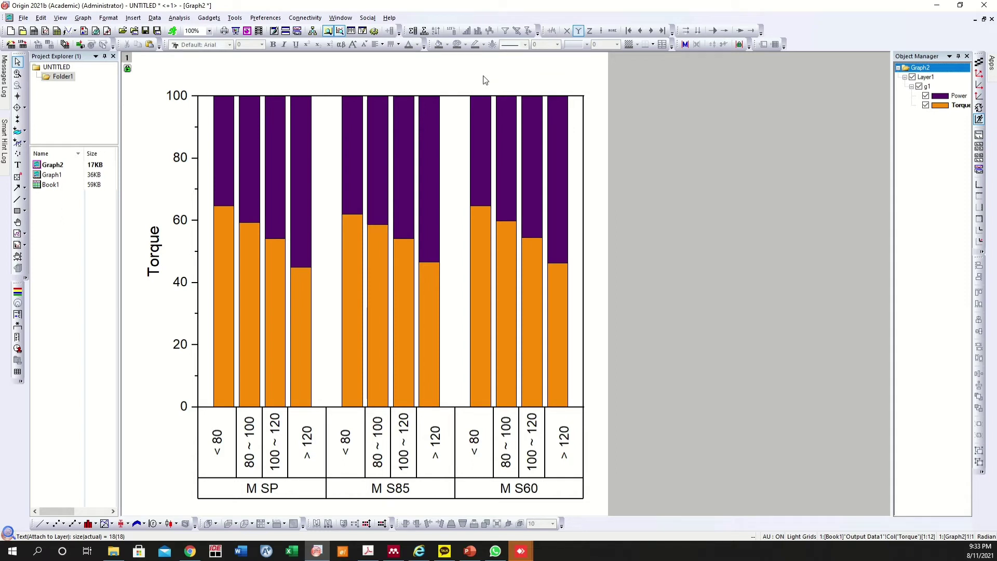
{"action": "key", "text": "ctrl+l"}
{"action": "right_click", "coordinate": [494, 68]}
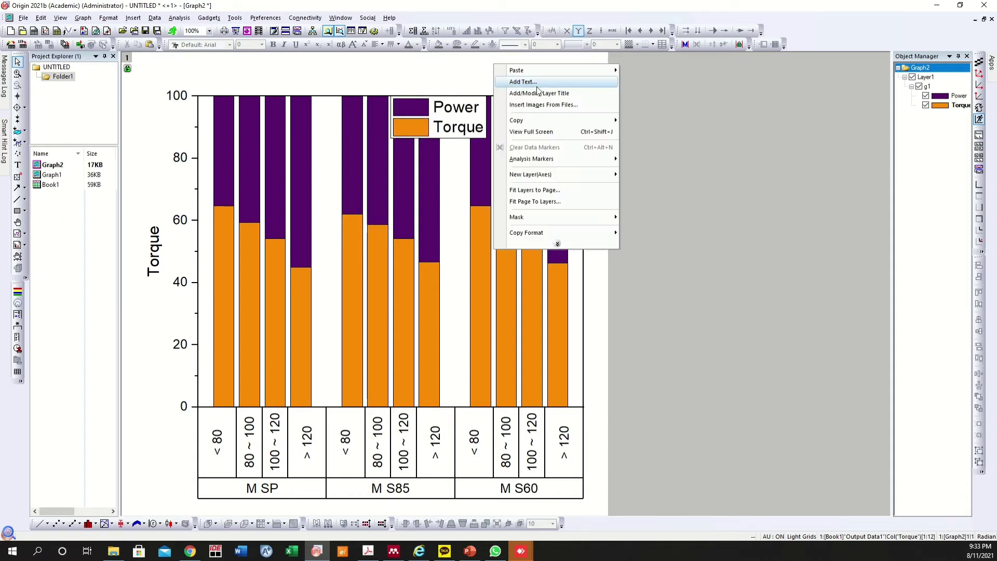
{"action": "left_click", "coordinate": [84, 19]}
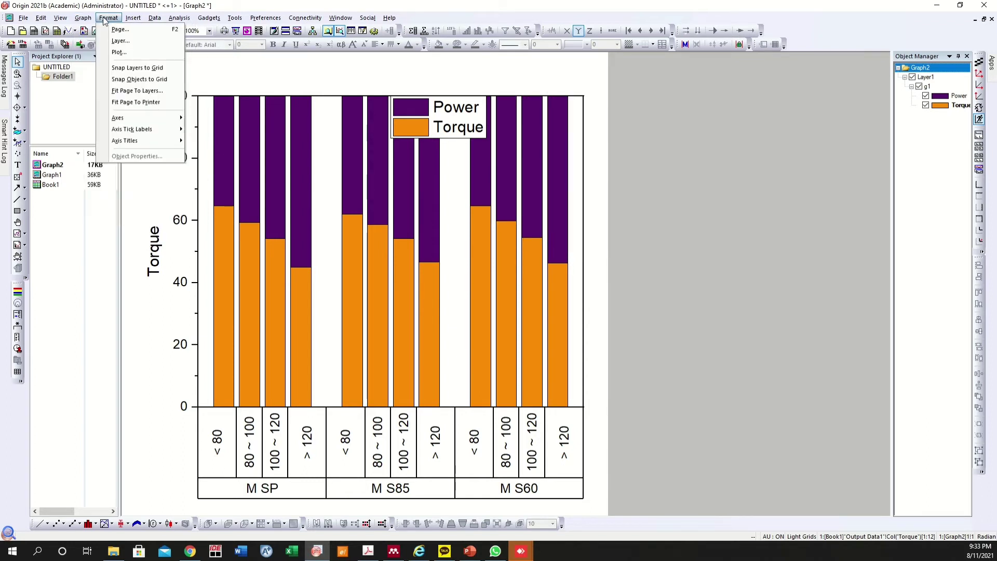
{"action": "left_click", "coordinate": [86, 19]}
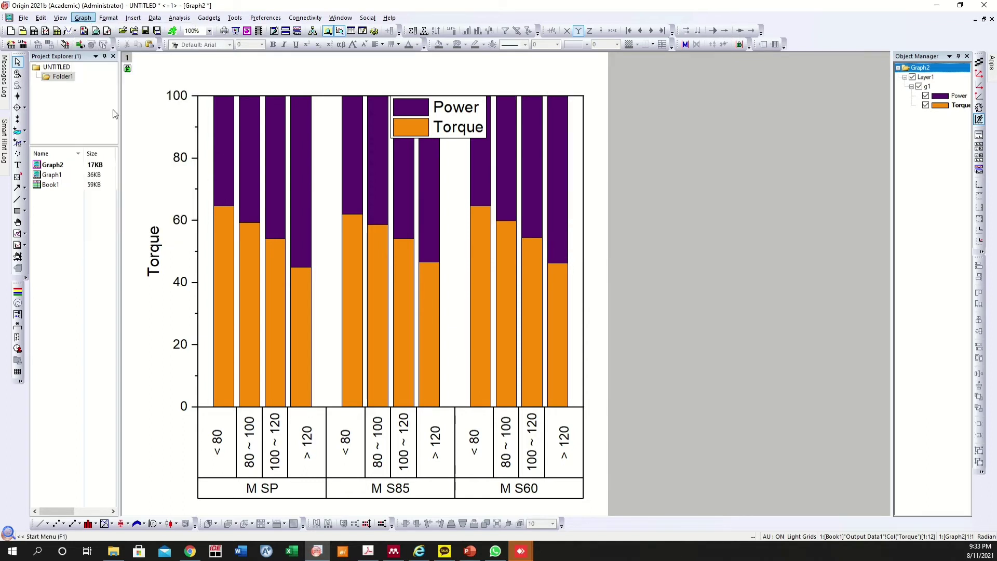
{"action": "left_click", "coordinate": [85, 18]}
{"action": "mouse_move", "coordinate": [133, 153]}
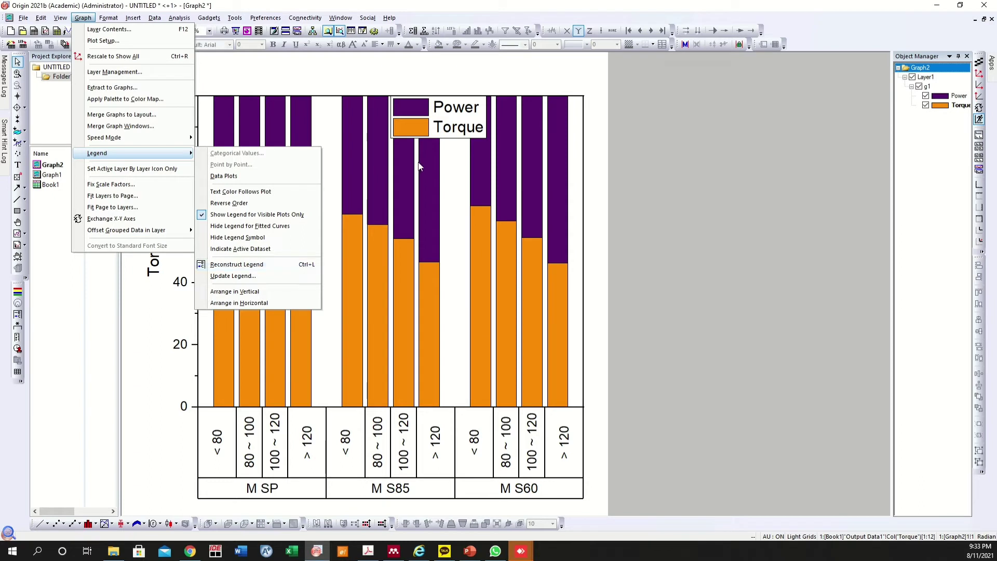
{"action": "left_click", "coordinate": [475, 88]}
Step: Arrange the Power and Torque legend entries horizontally
{"action": "left_click", "coordinate": [460, 136]}
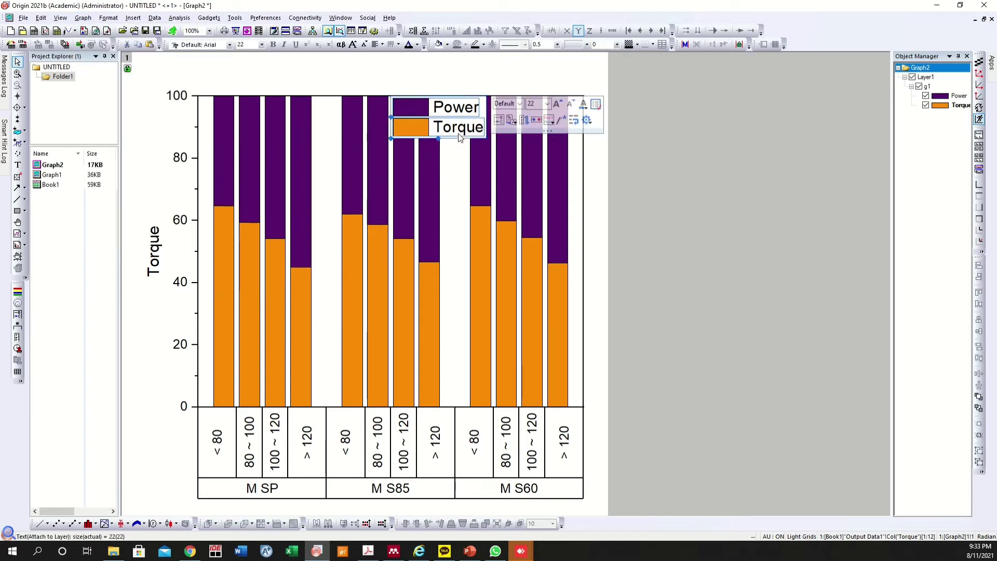
{"action": "right_click", "coordinate": [460, 136]}
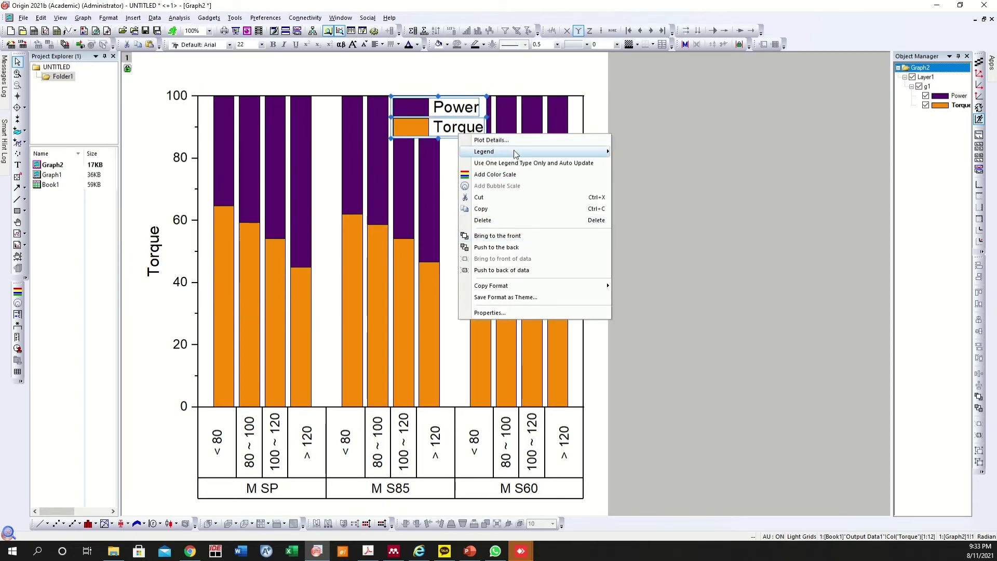
{"action": "mouse_move", "coordinate": [515, 153]}
{"action": "left_click", "coordinate": [666, 311]}
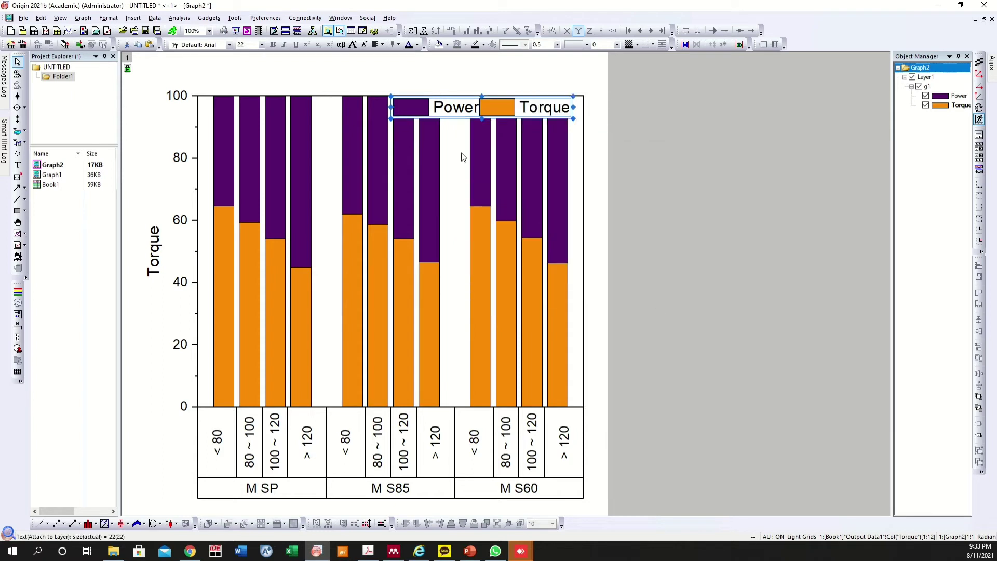
Step: Reduce the width of the color blocks in the Power and Torque legend
{"action": "left_click", "coordinate": [499, 107]}
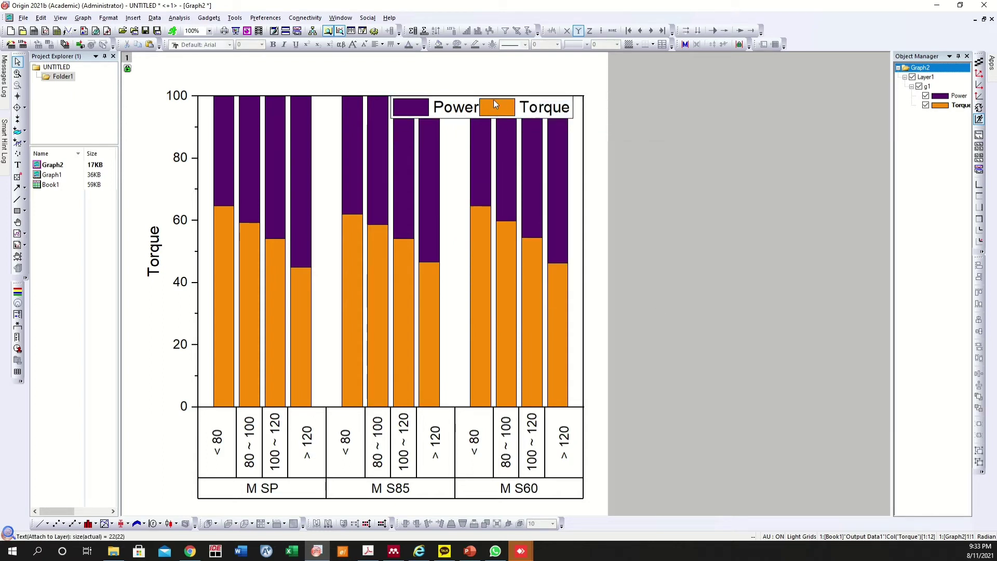
{"action": "mouse_move", "coordinate": [492, 104]}
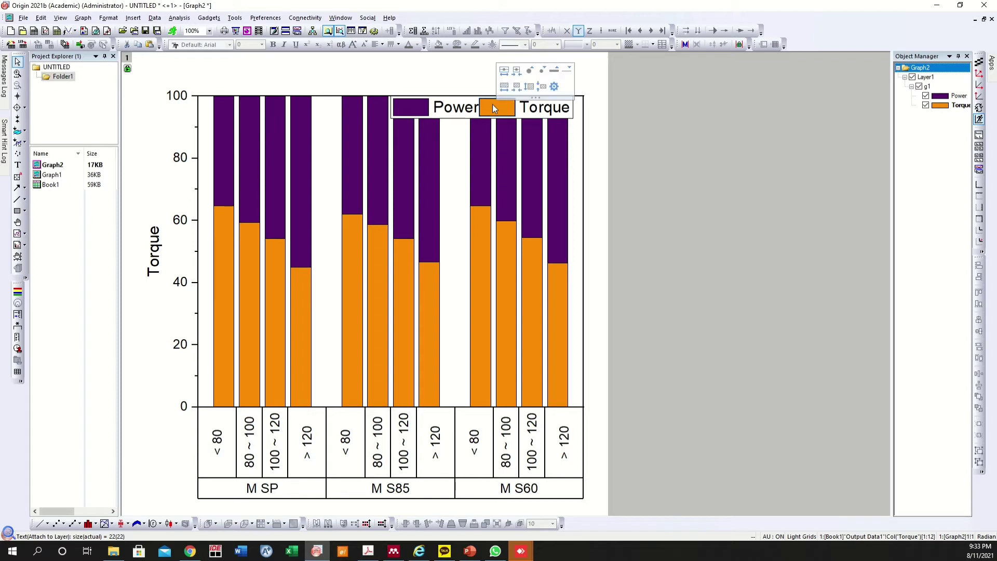
{"action": "left_click", "coordinate": [519, 91]}
{"action": "left_click", "coordinate": [519, 91]}
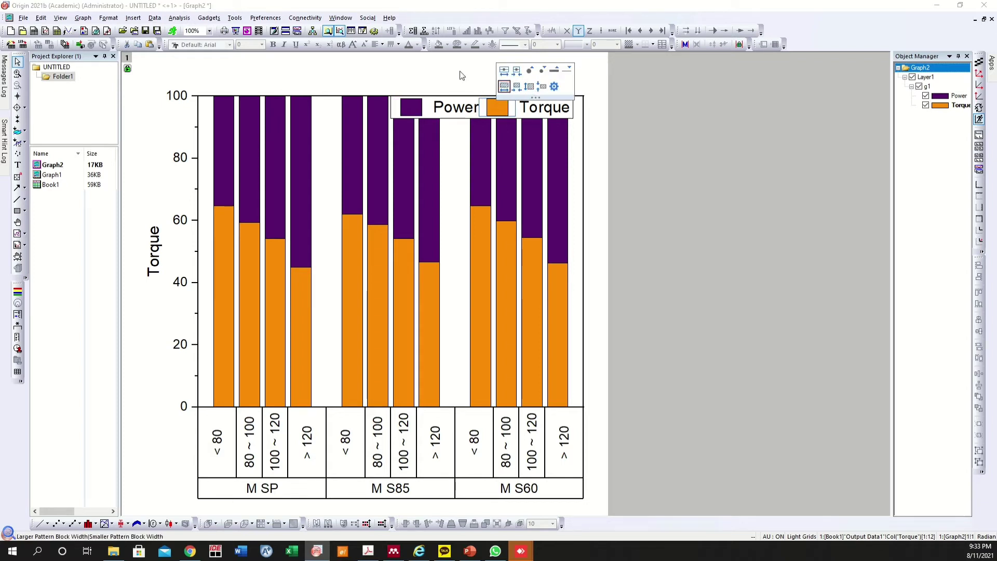
Step: Move the Power and Torque legend just above the plot frame, aligned with the frame's right edge
{"action": "left_click", "coordinate": [429, 114]}
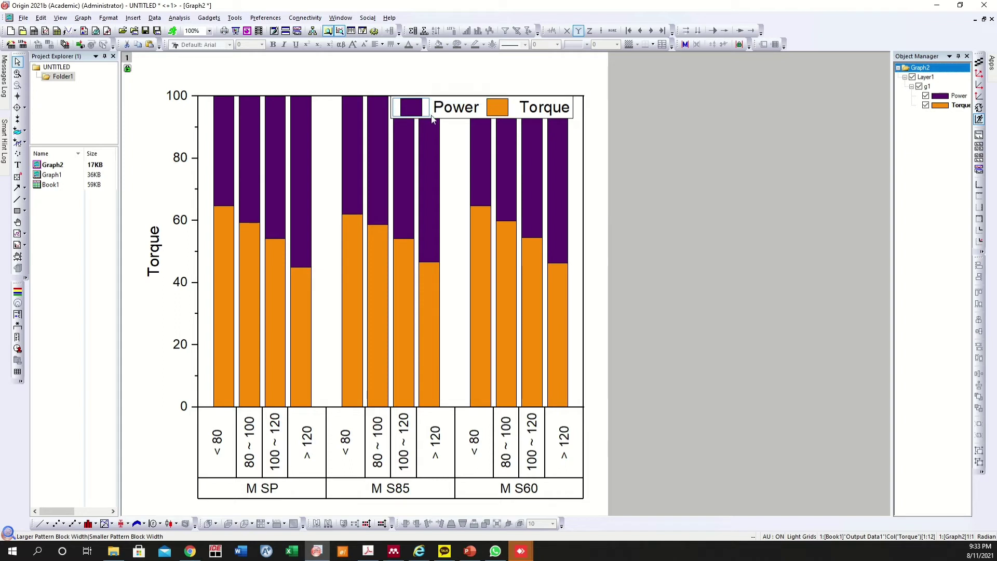
{"action": "left_click", "coordinate": [459, 120]}
{"action": "left_click_drag", "start_coordinate": [461, 117], "coordinate": [473, 86]}
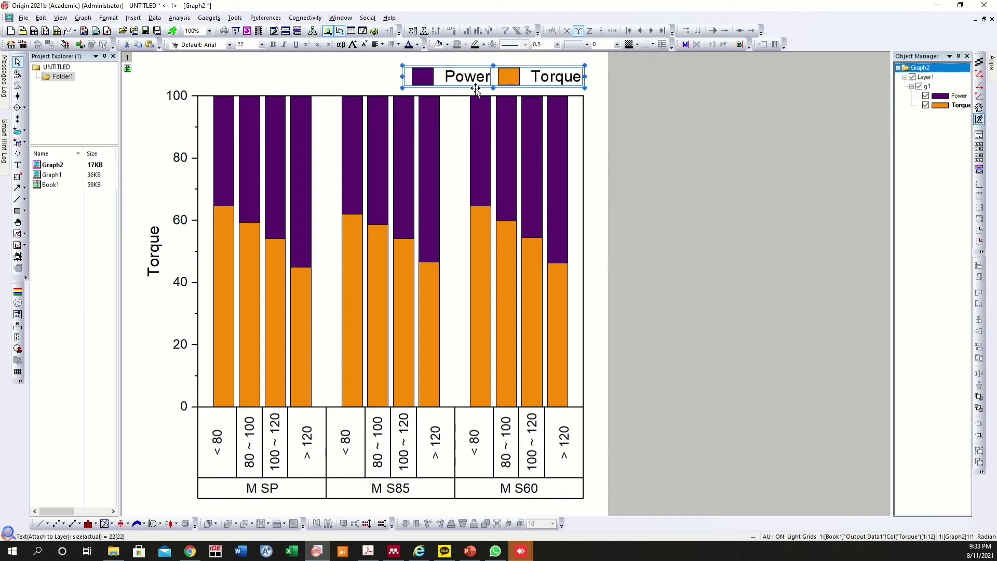
{"action": "left_click", "coordinate": [571, 150]}
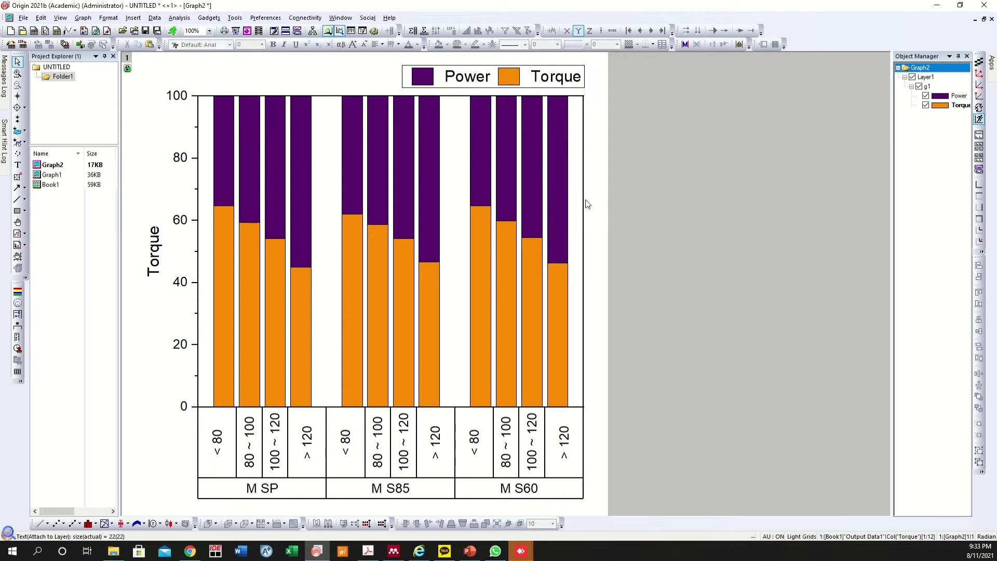
Step: Stretch the plot layer from its right edge to make it about one third wider
{"action": "left_click", "coordinate": [582, 249]}
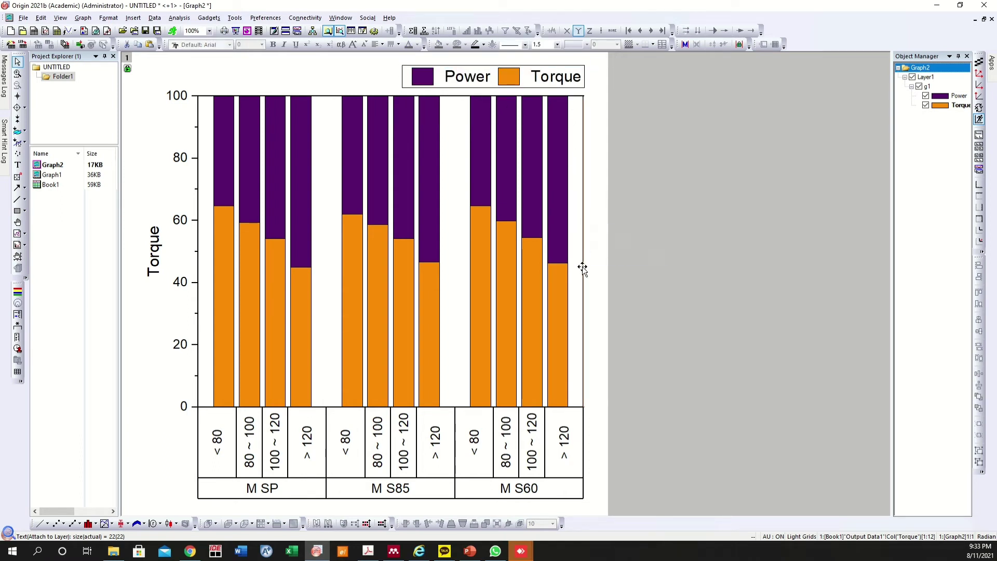
{"action": "left_click", "coordinate": [580, 284]}
{"action": "left_click", "coordinate": [583, 264]}
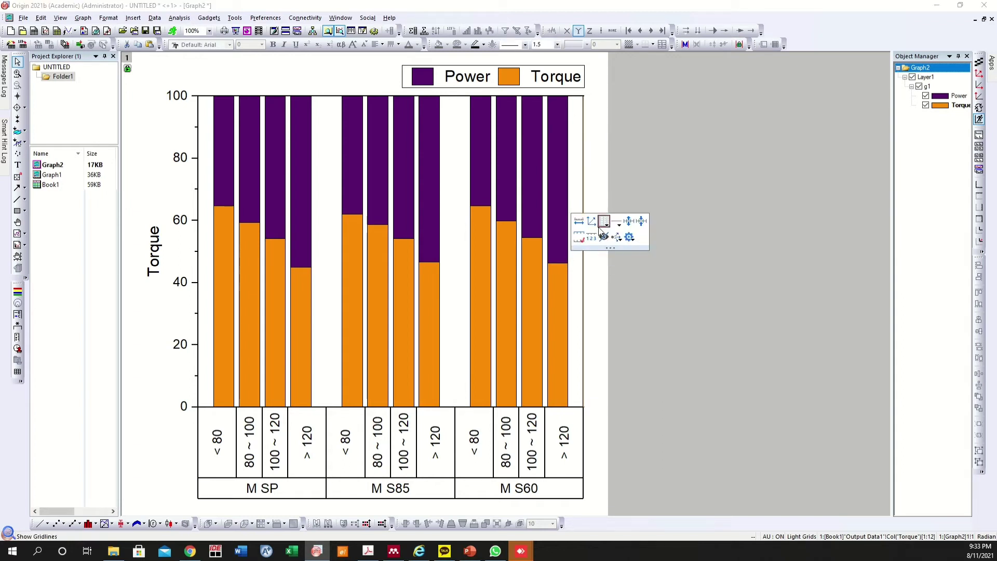
{"action": "left_click", "coordinate": [598, 305]}
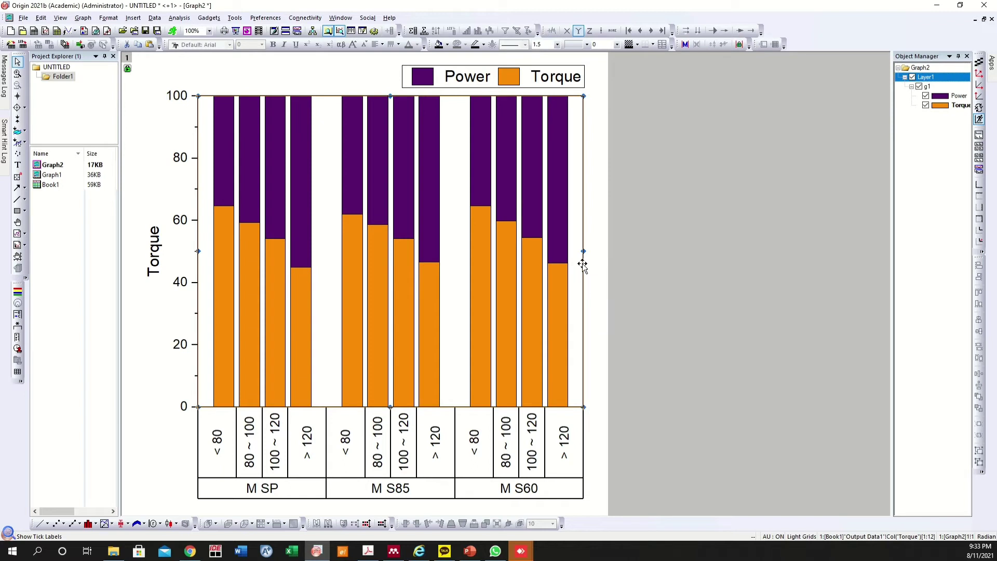
{"action": "left_click_drag", "start_coordinate": [583, 252], "coordinate": [709, 252]}
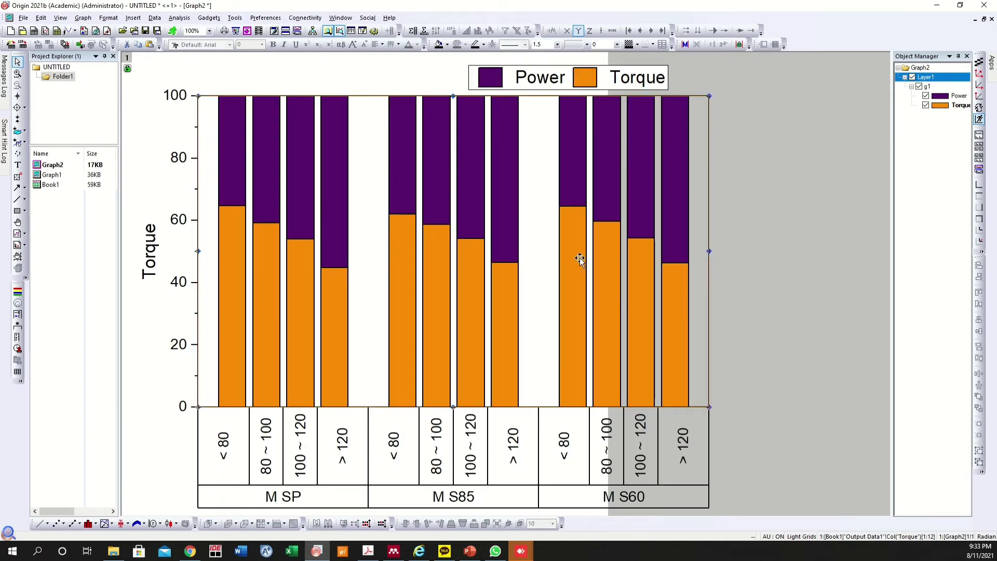
Step: Fit the graph page to the widened layer with a border width of 4, adjusting height and width
{"action": "right_click", "coordinate": [366, 72]}
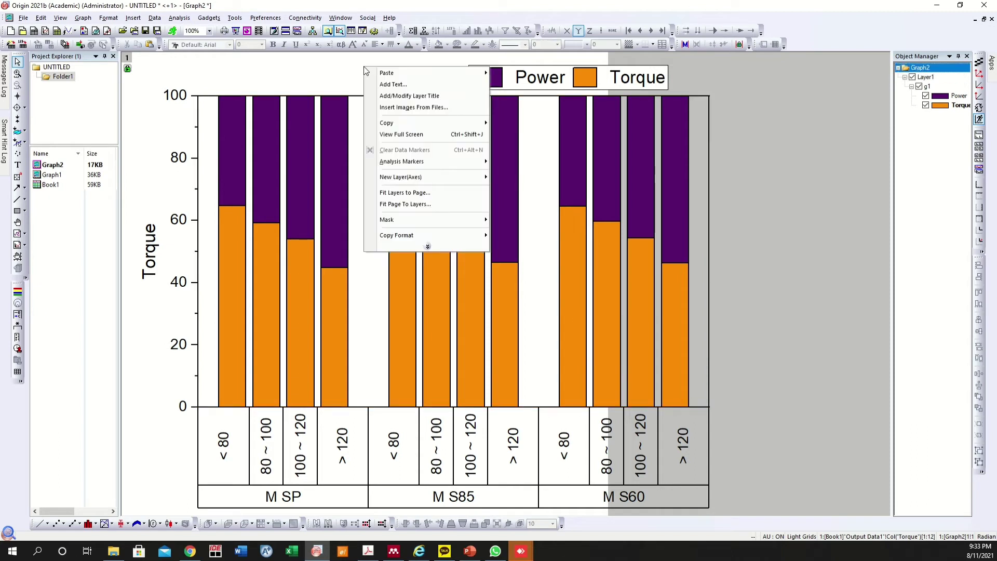
{"action": "left_click", "coordinate": [427, 204]}
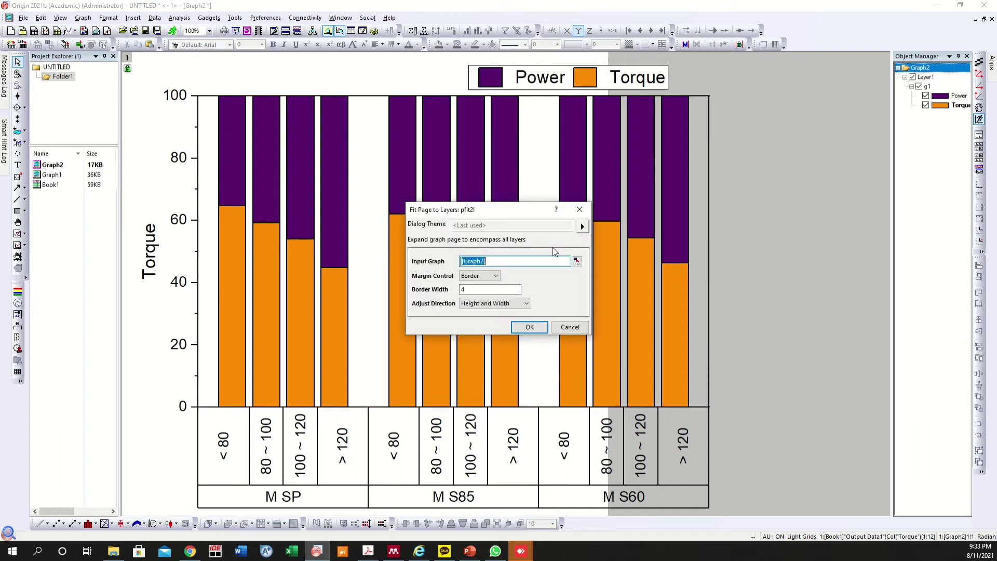
{"action": "left_click", "coordinate": [529, 327]}
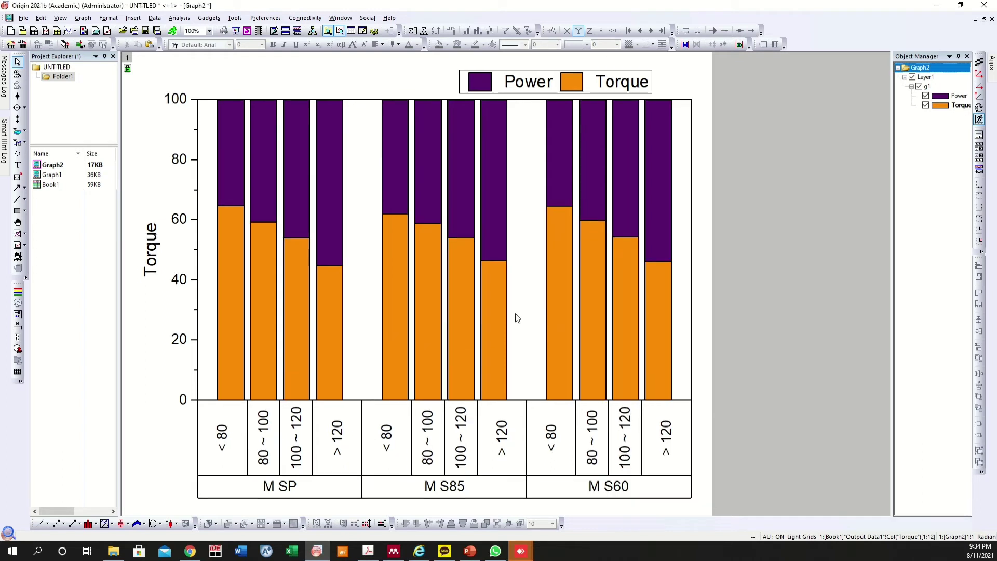
Step: Move the Power and Torque legend so it lines up with the right edge of the widened plot frame
{"action": "left_click", "coordinate": [631, 92]}
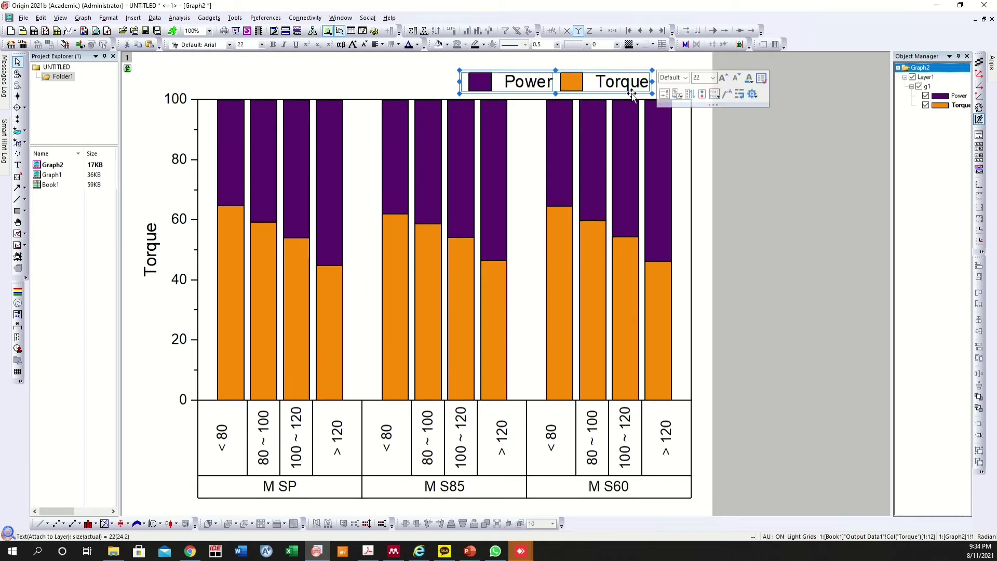
{"action": "left_click_drag", "start_coordinate": [631, 93], "coordinate": [666, 88]}
{"action": "left_click", "coordinate": [447, 78]}
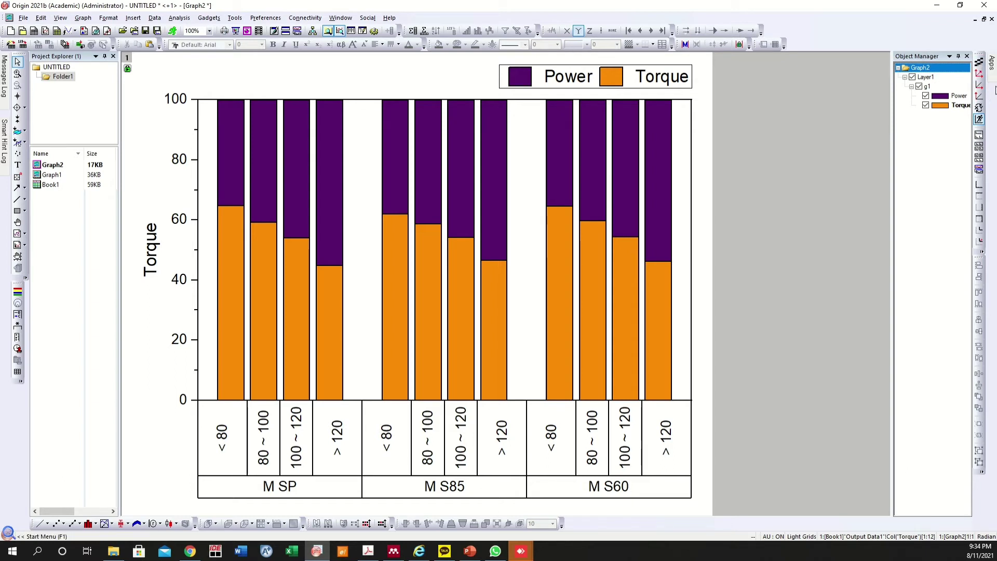
Step: Move the Power plot out of the stacked group to a second Y axis
{"action": "left_click", "coordinate": [960, 96]}
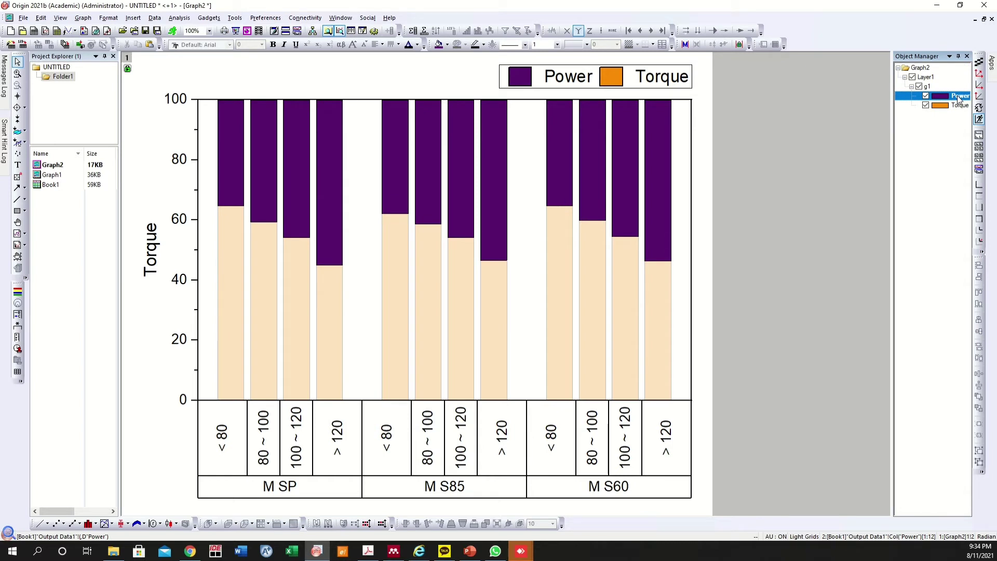
{"action": "right_click", "coordinate": [958, 99]}
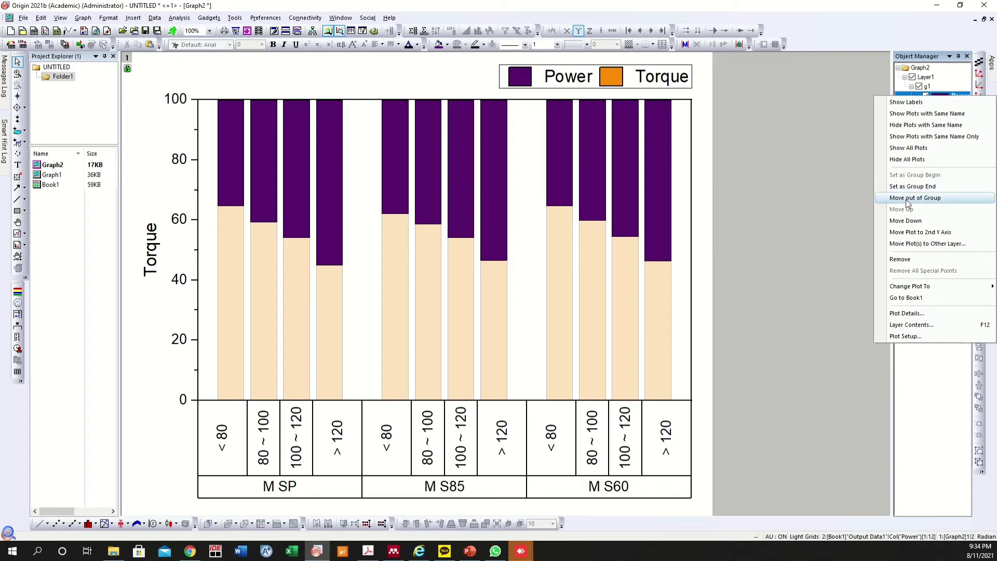
{"action": "left_click", "coordinate": [916, 238]}
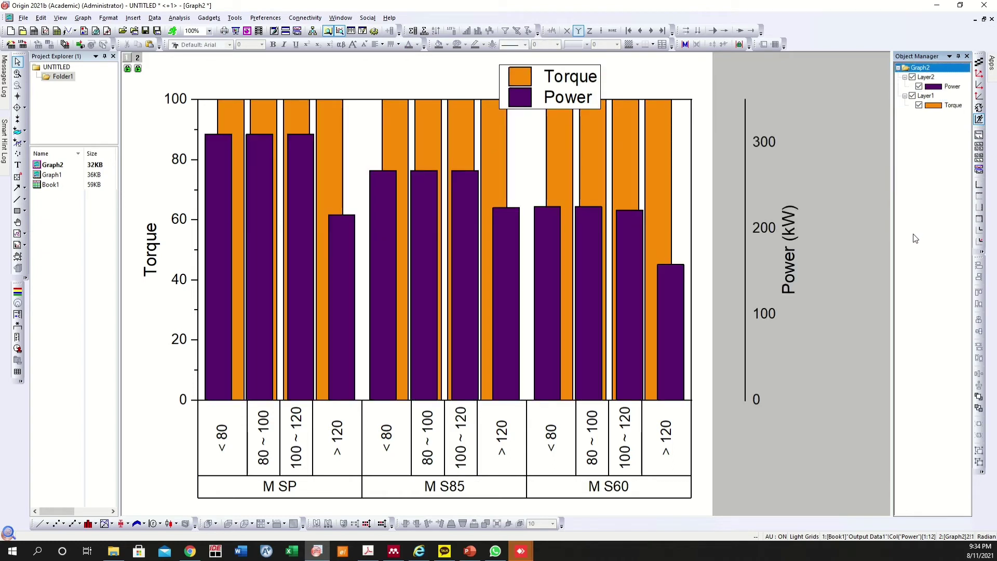
Step: Delete the detached Power axis line outside the frame and rescale the Torque axis to its data
{"action": "mouse_move", "coordinate": [512, 234]}
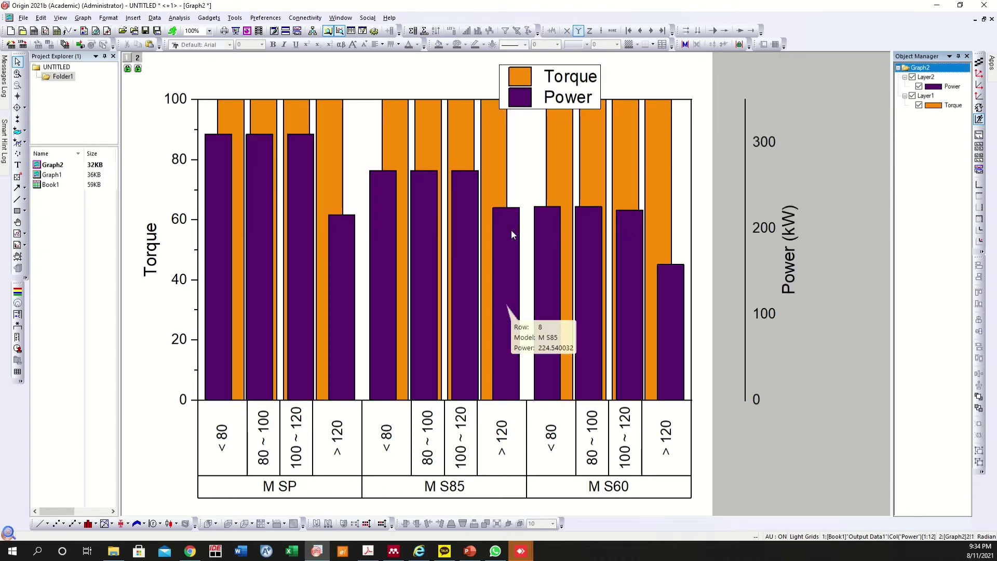
{"action": "left_click", "coordinate": [745, 182]}
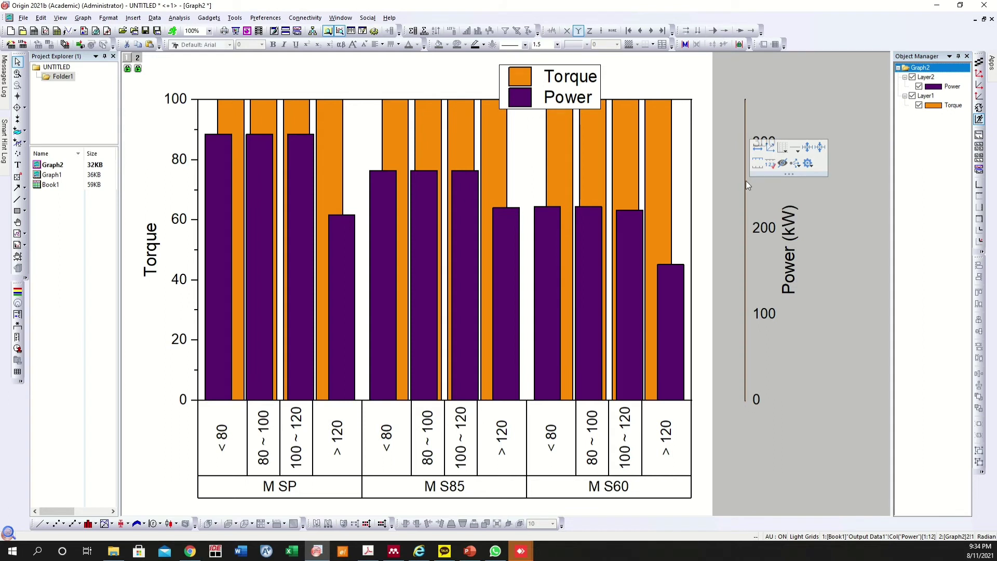
{"action": "key", "text": "Delete"}
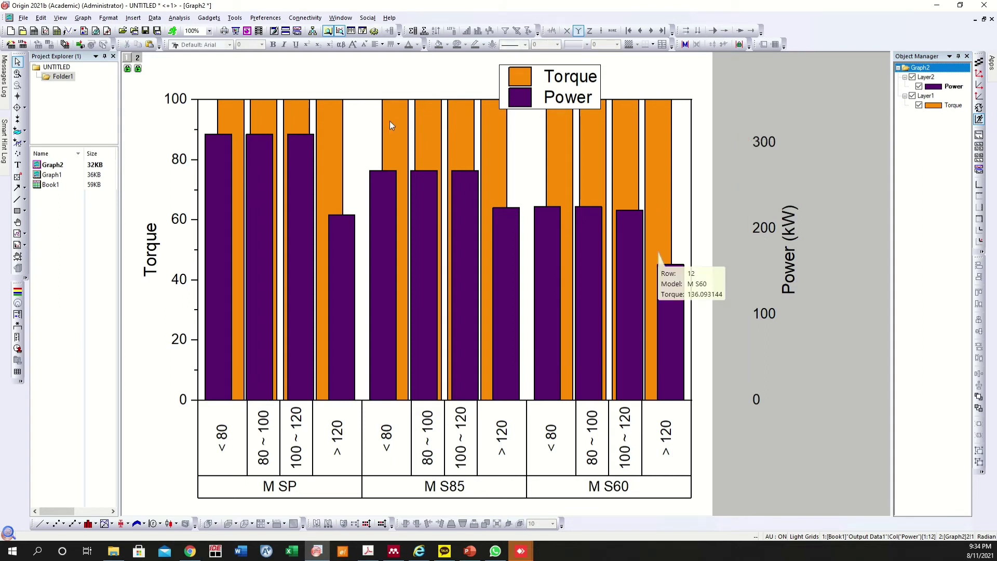
{"action": "right_click", "coordinate": [178, 101]}
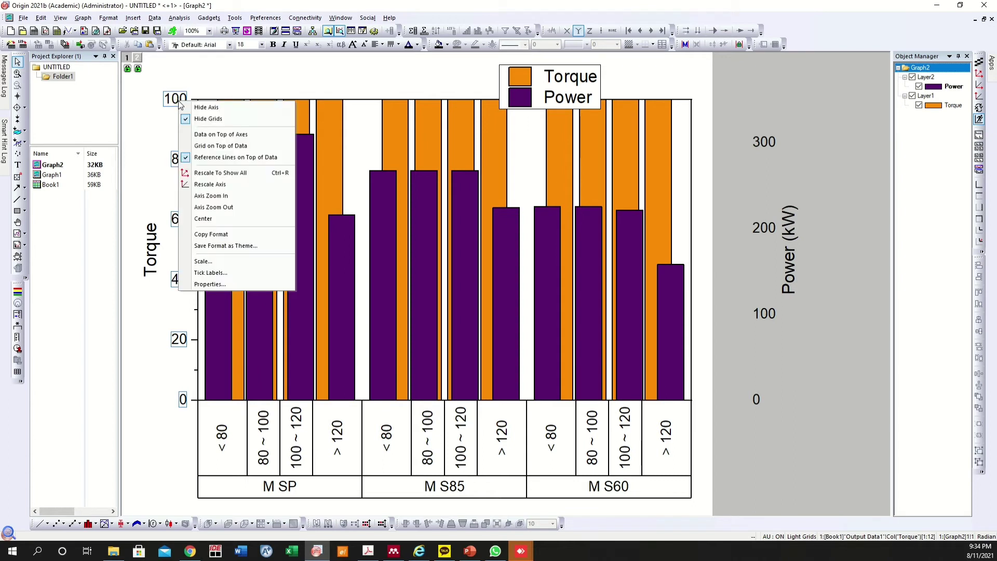
{"action": "left_click", "coordinate": [205, 185]}
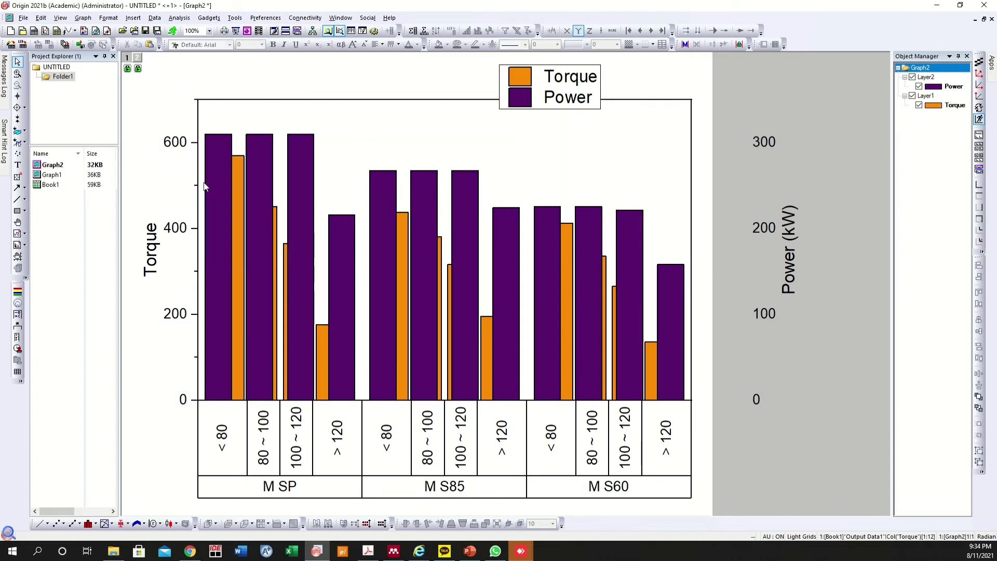
Step: Move the Power axis tick labels and the Power (kW) title next to the right edge of the plot frame
{"action": "left_click", "coordinate": [766, 144]}
{"action": "left_click_drag", "start_coordinate": [763, 142], "coordinate": [709, 145]}
{"action": "left_click", "coordinate": [786, 244]}
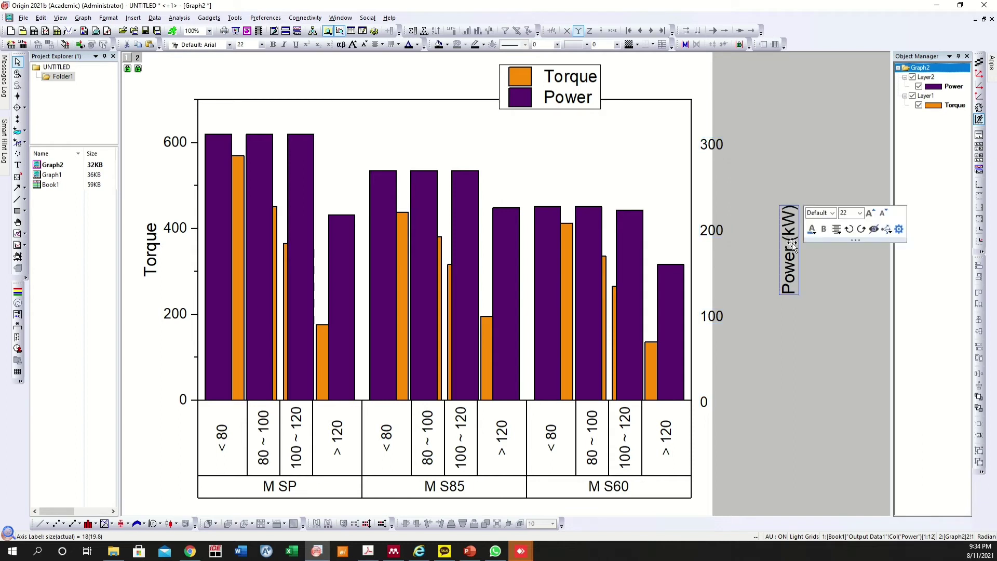
{"action": "left_click_drag", "start_coordinate": [790, 236], "coordinate": [740, 242]}
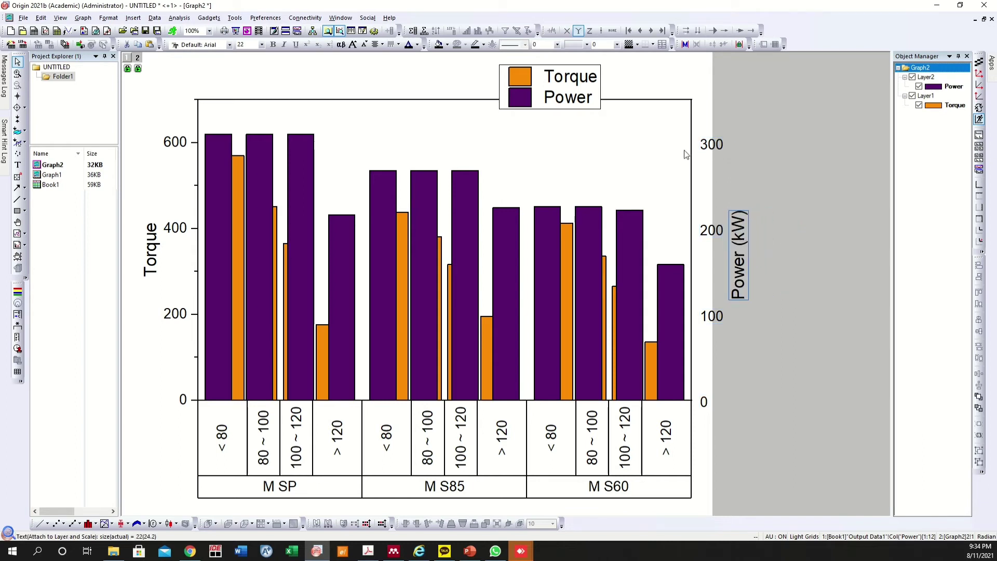
Step: Add outward ticks to the frame's right axis and nudge the Power (kW) title and tick labels slightly away from it
{"action": "left_click", "coordinate": [690, 123]}
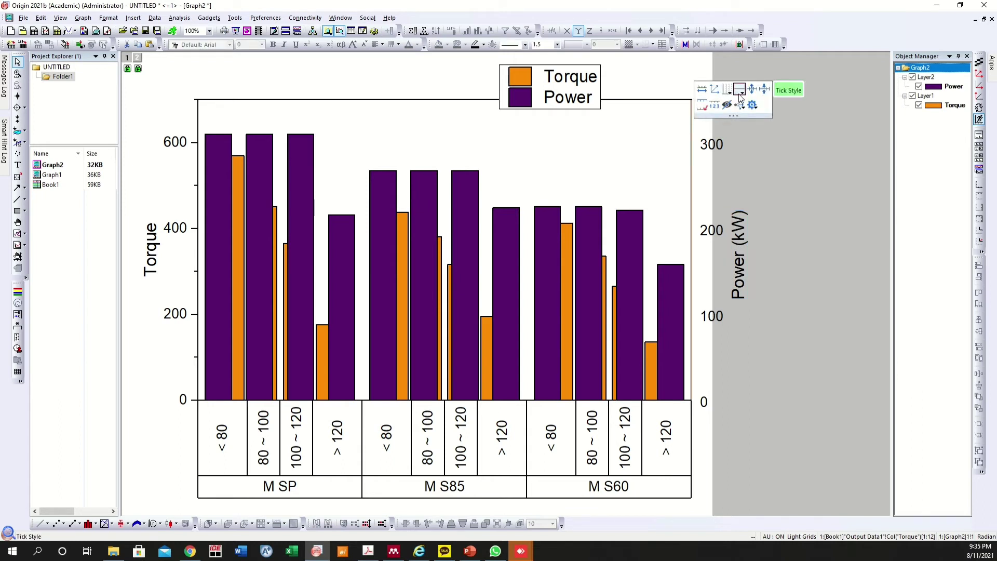
{"action": "left_click", "coordinate": [741, 98]}
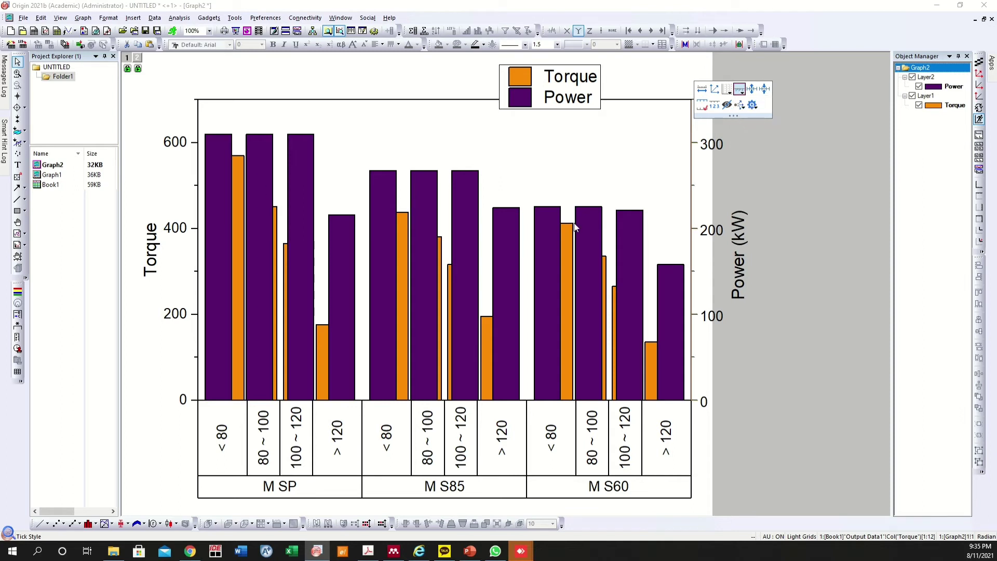
{"action": "left_click", "coordinate": [714, 232]}
{"action": "mouse_move", "coordinate": [744, 250]}
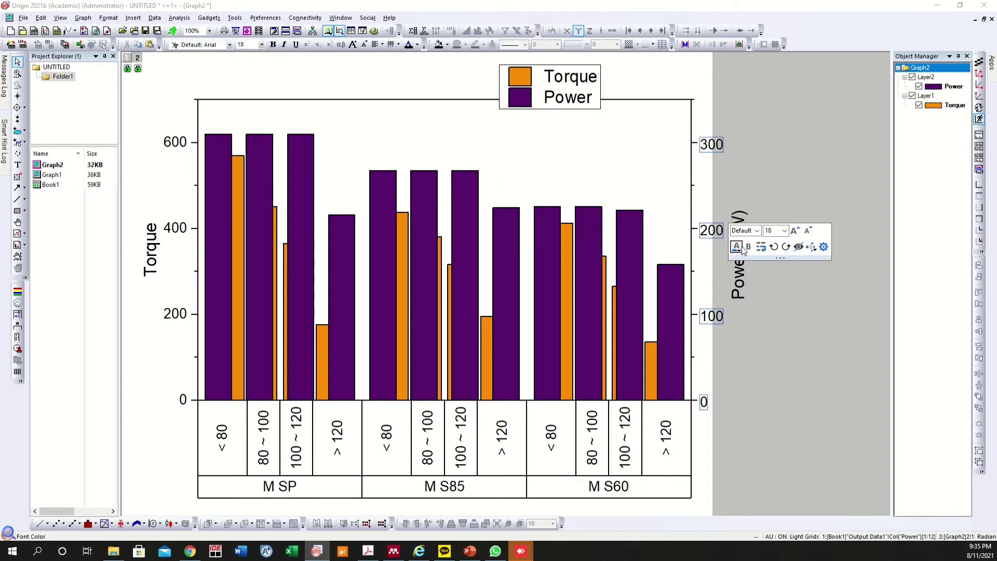
{"action": "left_click", "coordinate": [743, 274]}
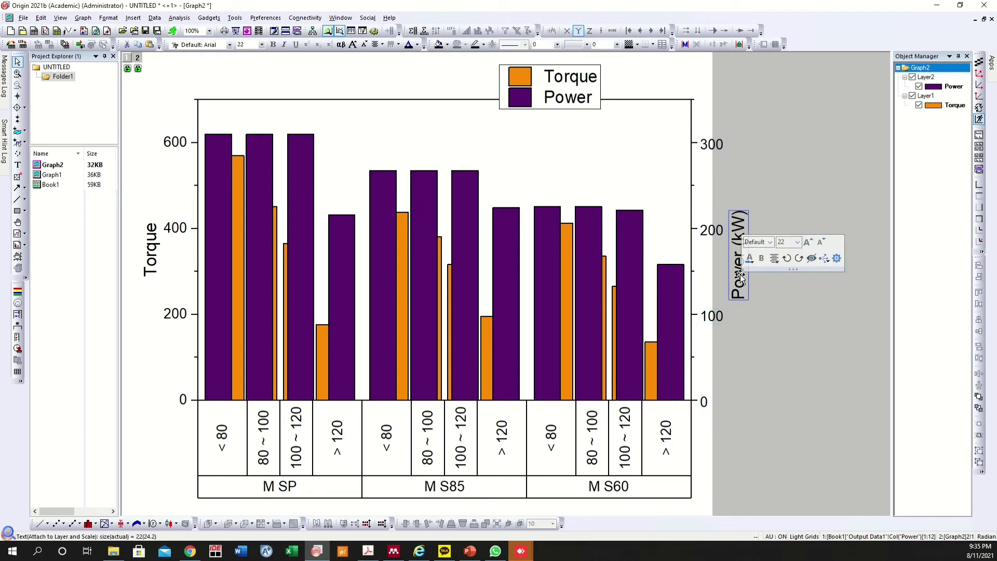
{"action": "left_click_drag", "start_coordinate": [743, 274], "coordinate": [748, 274]}
{"action": "left_click", "coordinate": [712, 233]}
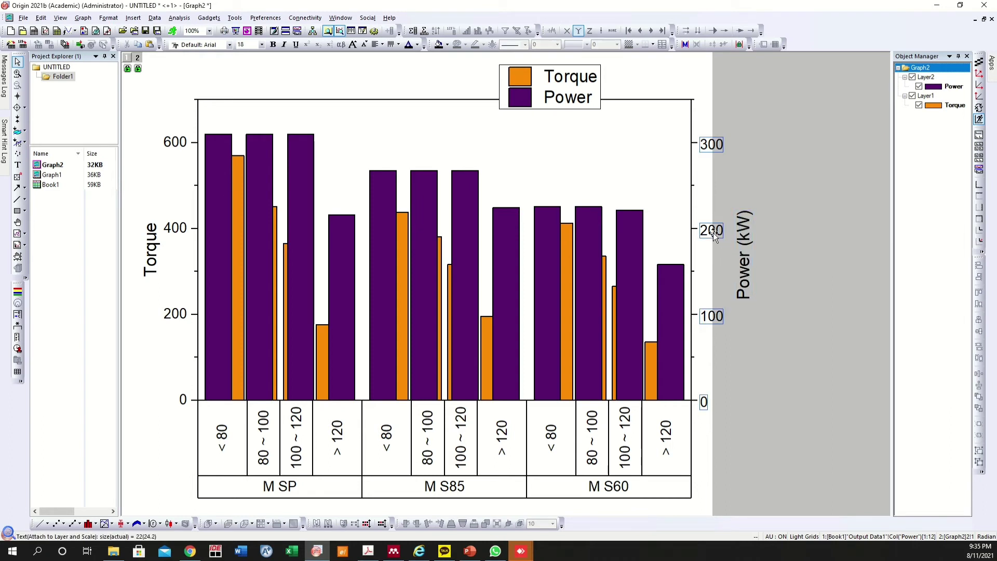
{"action": "left_click_drag", "start_coordinate": [709, 231], "coordinate": [713, 232]}
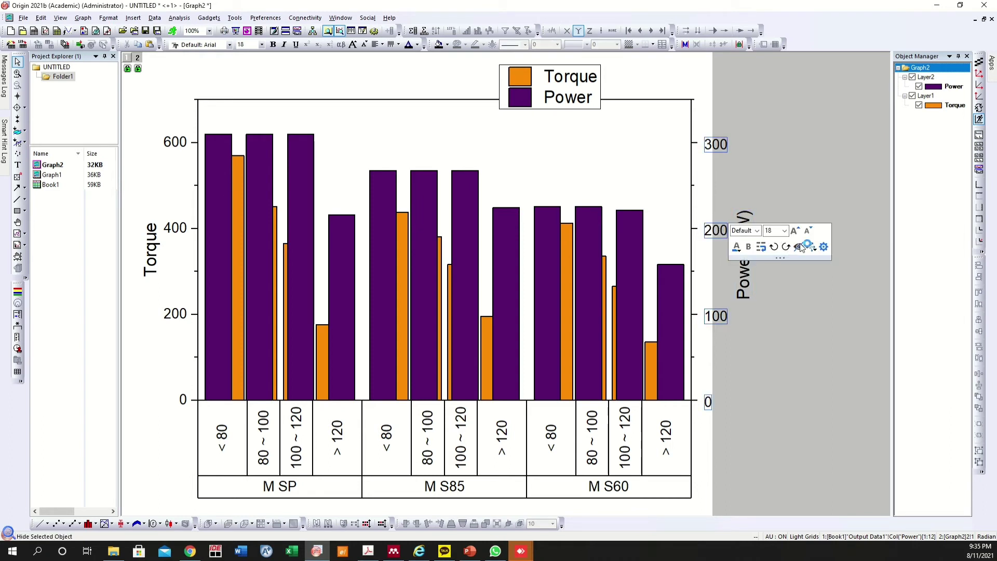
{"action": "left_click", "coordinate": [801, 168]}
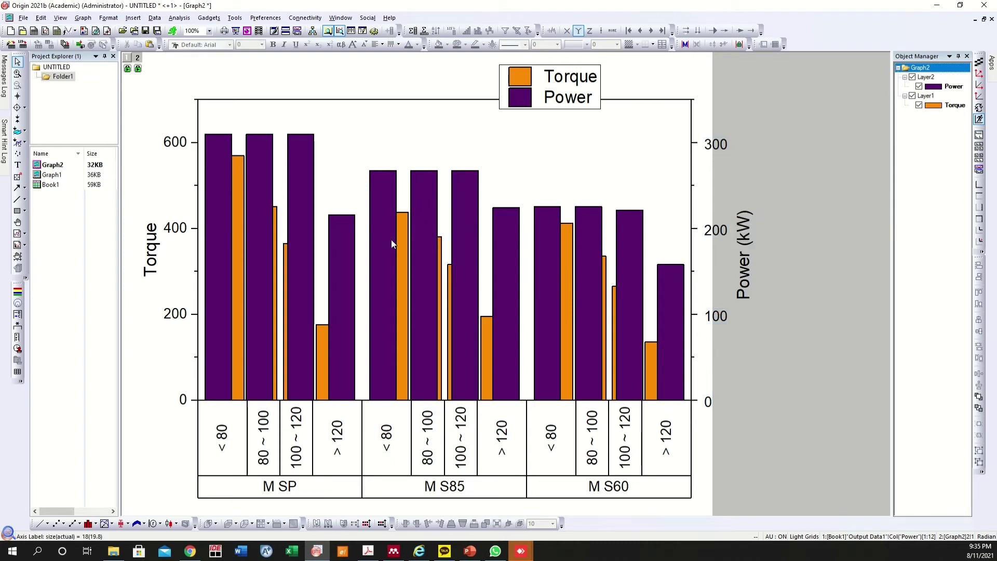
Step: Enable Column/Bar/Box Gap Across layers in the page properties of Graph2 and apply it
{"action": "mouse_move", "coordinate": [292, 207]}
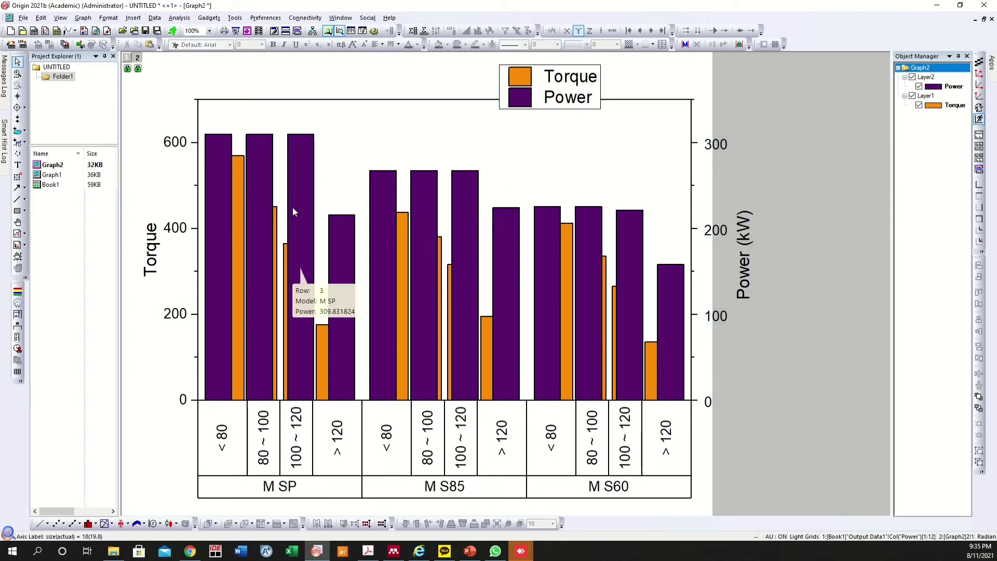
{"action": "double_click", "coordinate": [923, 69]}
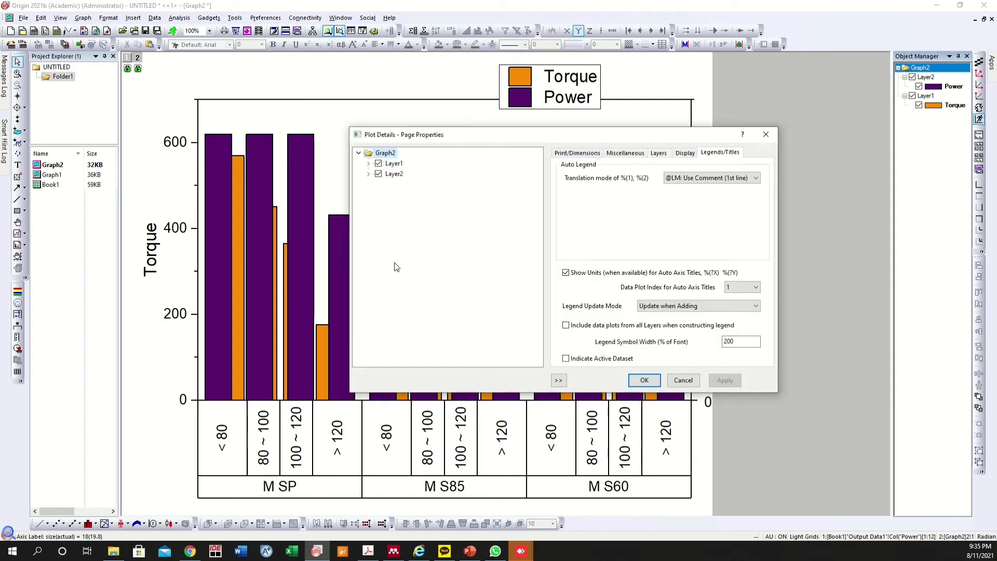
{"action": "left_click_drag", "start_coordinate": [413, 136], "coordinate": [526, 157]}
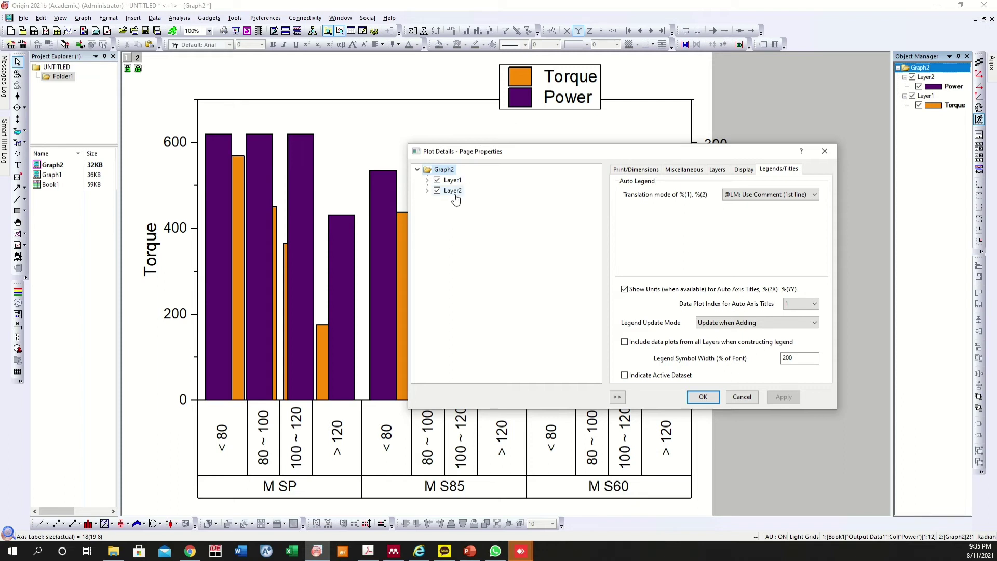
{"action": "left_click", "coordinate": [428, 180]}
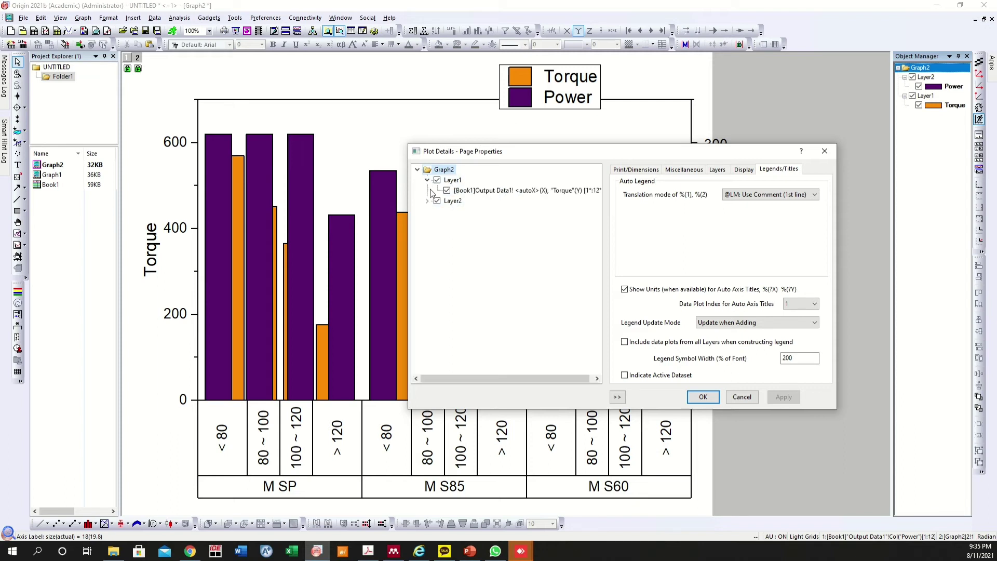
{"action": "left_click", "coordinate": [427, 202]}
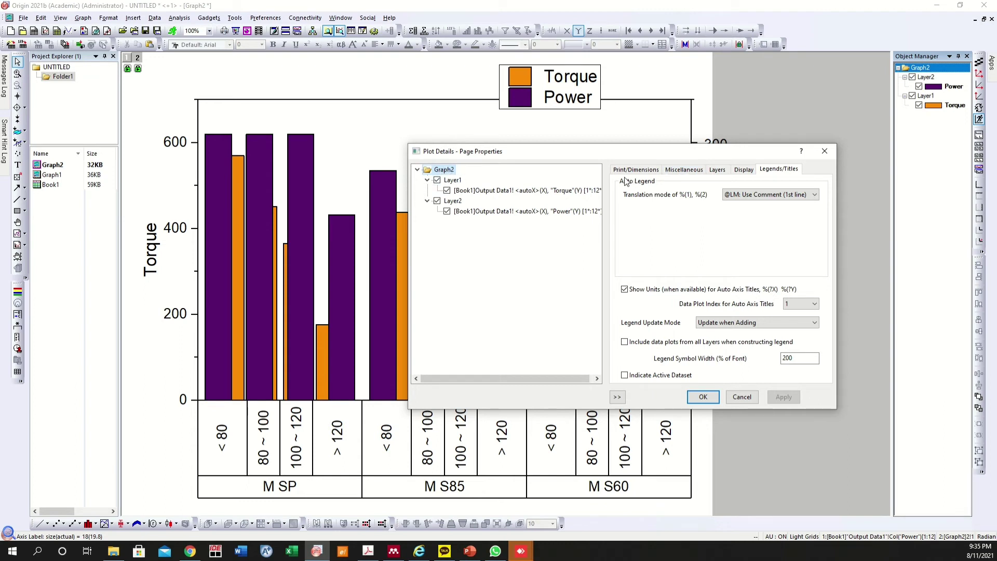
{"action": "left_click", "coordinate": [451, 179]}
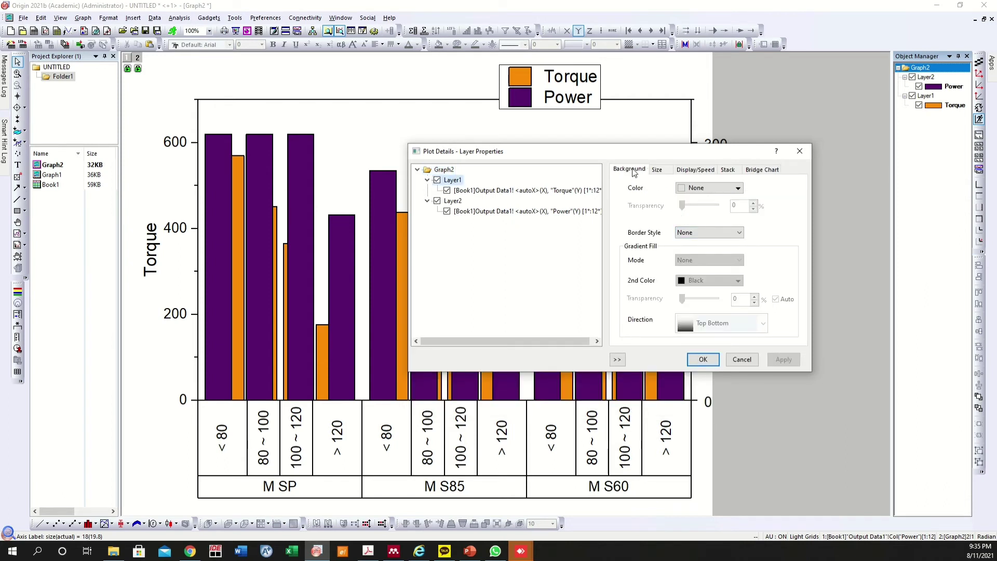
{"action": "left_click", "coordinate": [511, 195]}
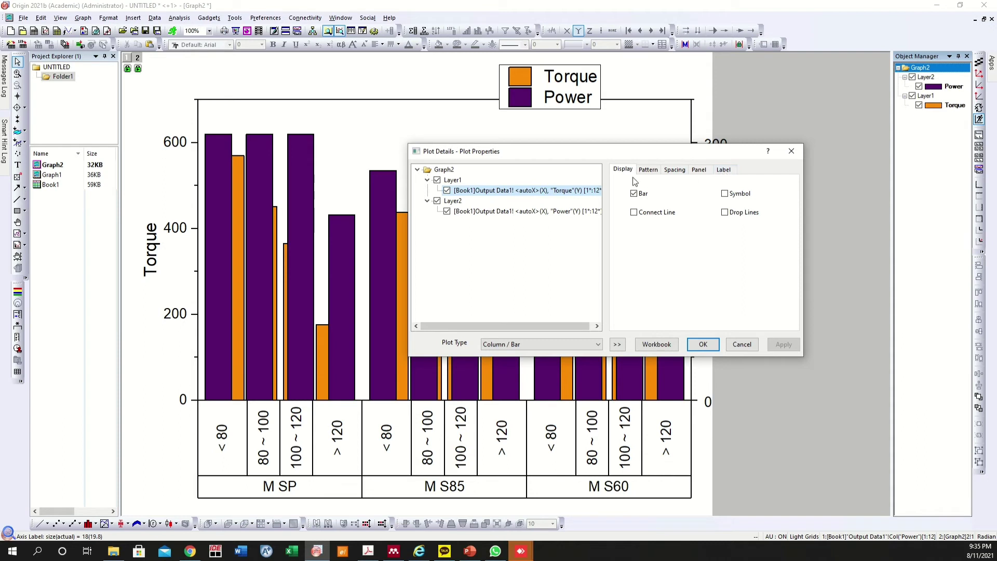
{"action": "left_click", "coordinate": [444, 169]}
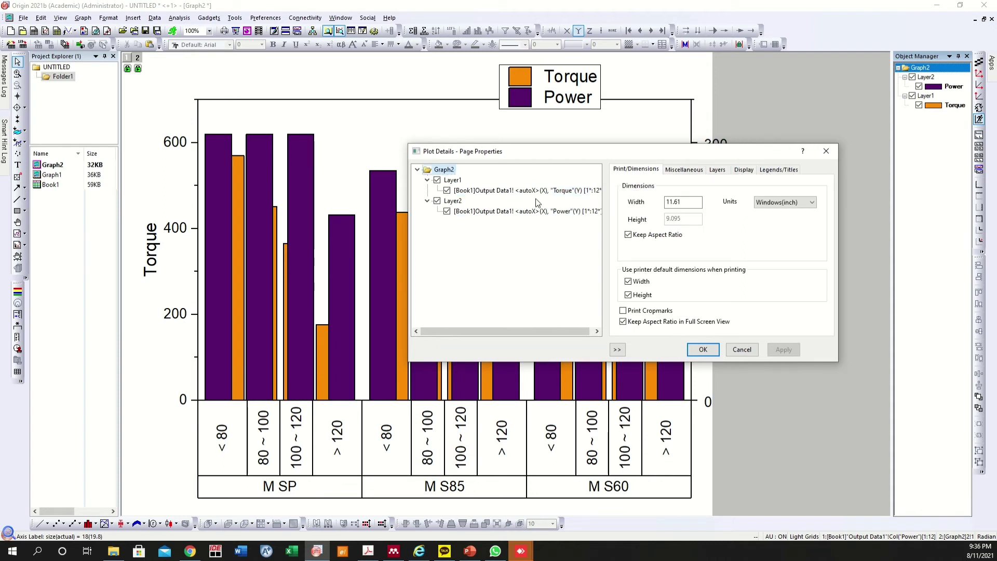
{"action": "left_click", "coordinate": [717, 171]}
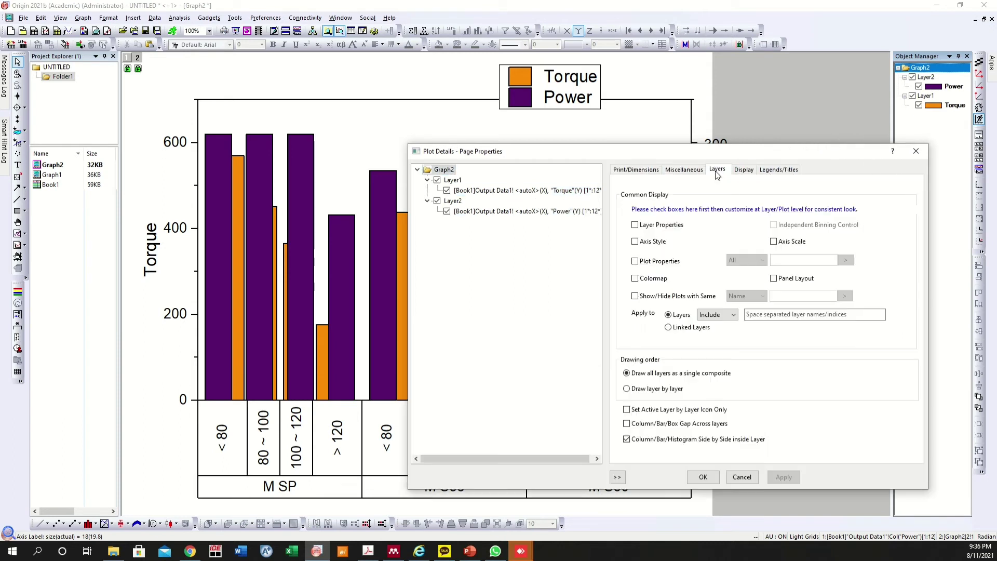
{"action": "left_click", "coordinate": [627, 423]}
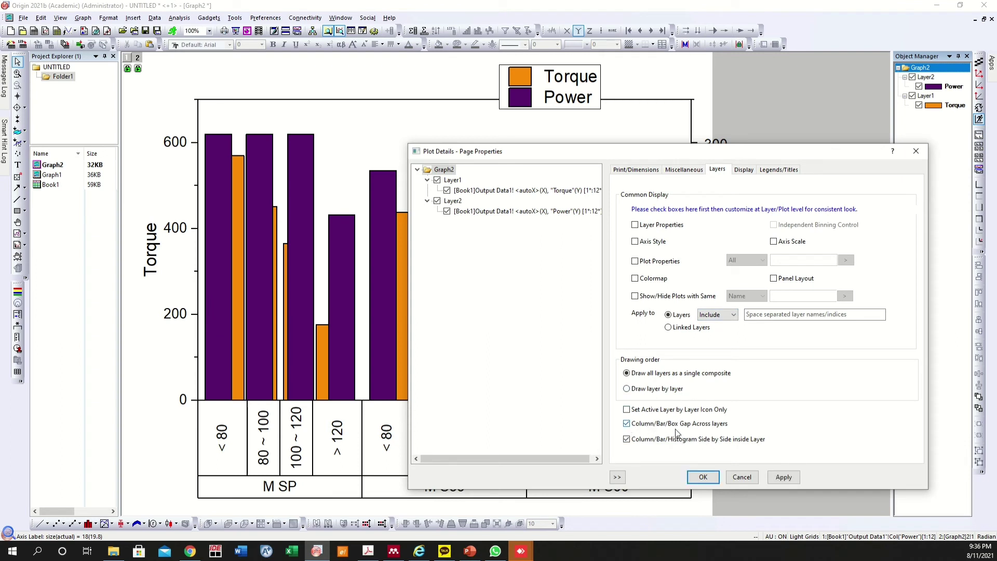
{"action": "left_click", "coordinate": [775, 478]}
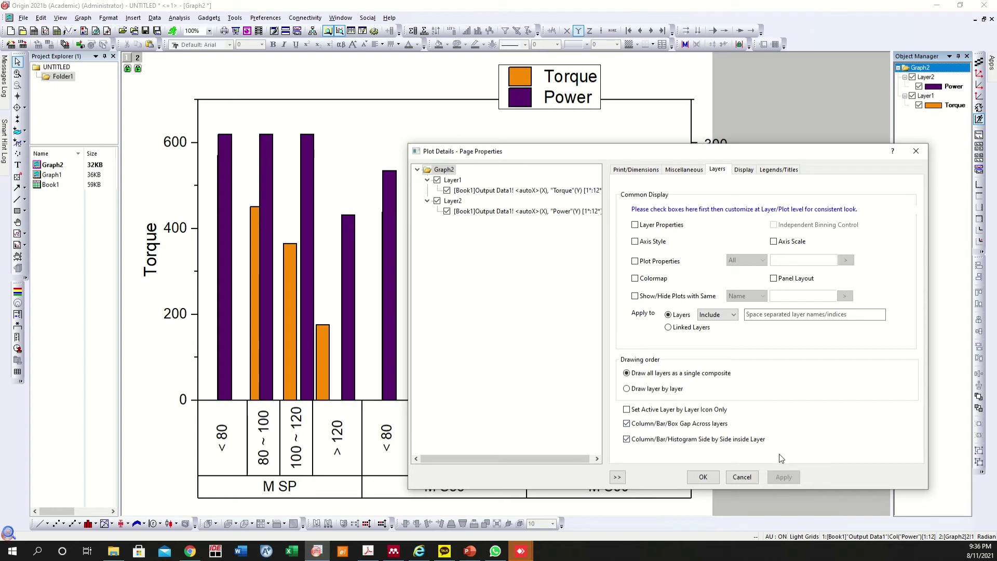
Step: Set the gap between subsets of the Torque plot to 0% and apply it
{"action": "left_click", "coordinate": [488, 192]}
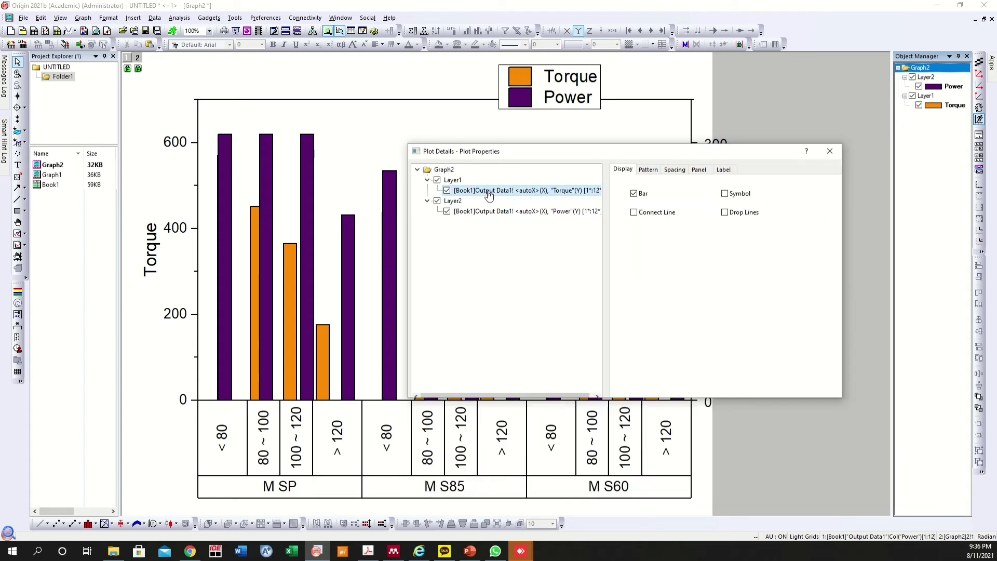
{"action": "left_click", "coordinate": [674, 169]}
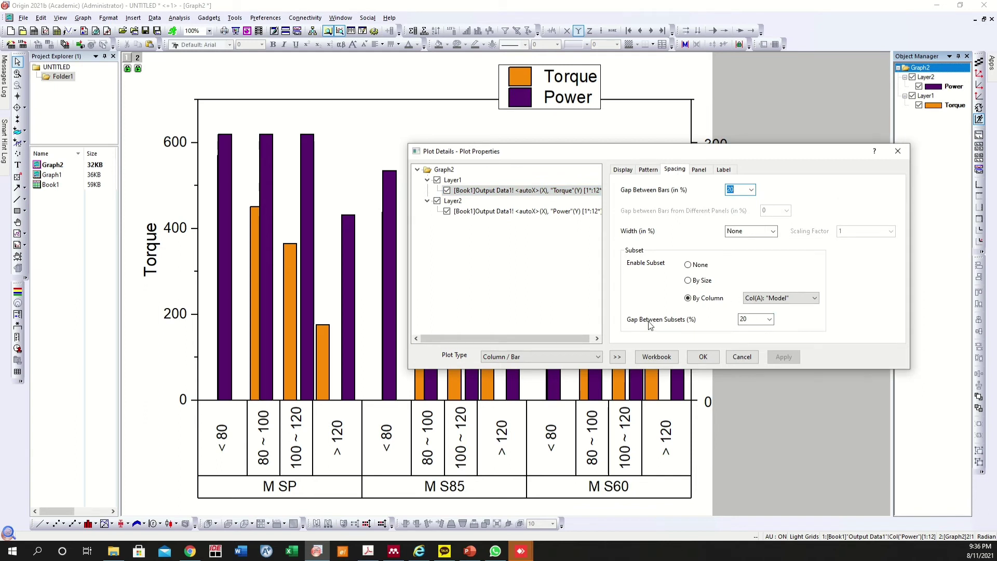
{"action": "left_click", "coordinate": [769, 319]}
{"action": "left_click", "coordinate": [762, 333]}
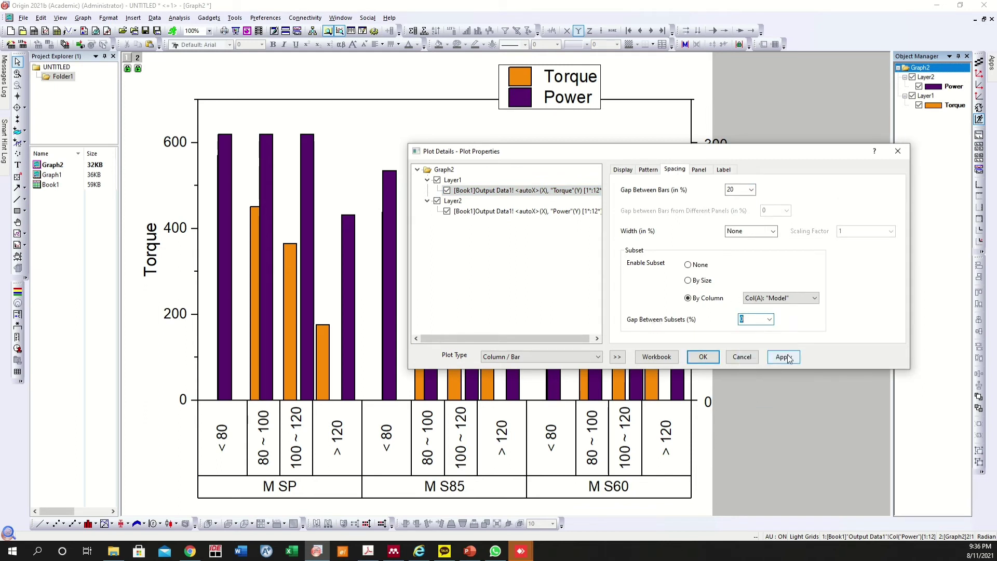
{"action": "left_click", "coordinate": [790, 359]}
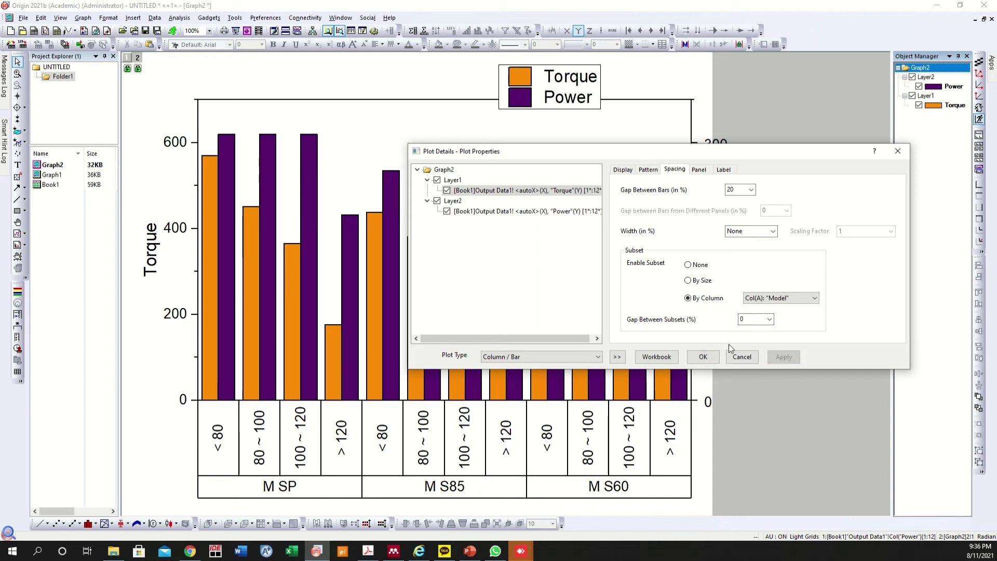
{"action": "left_click", "coordinate": [703, 357]}
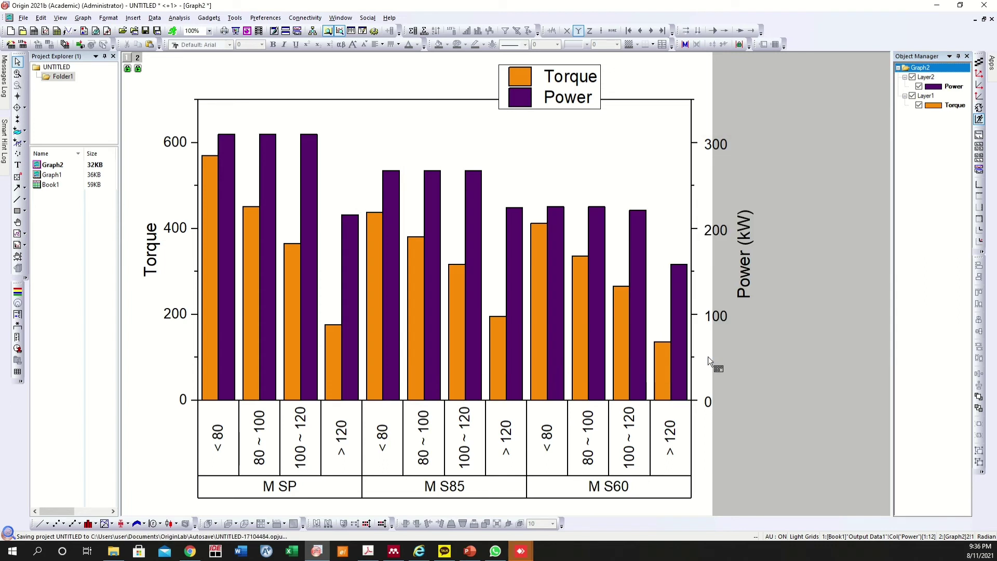
Step: Move the legend inside the upper-right corner of the plot frame and set its border width to 0
{"action": "left_click", "coordinate": [597, 102]}
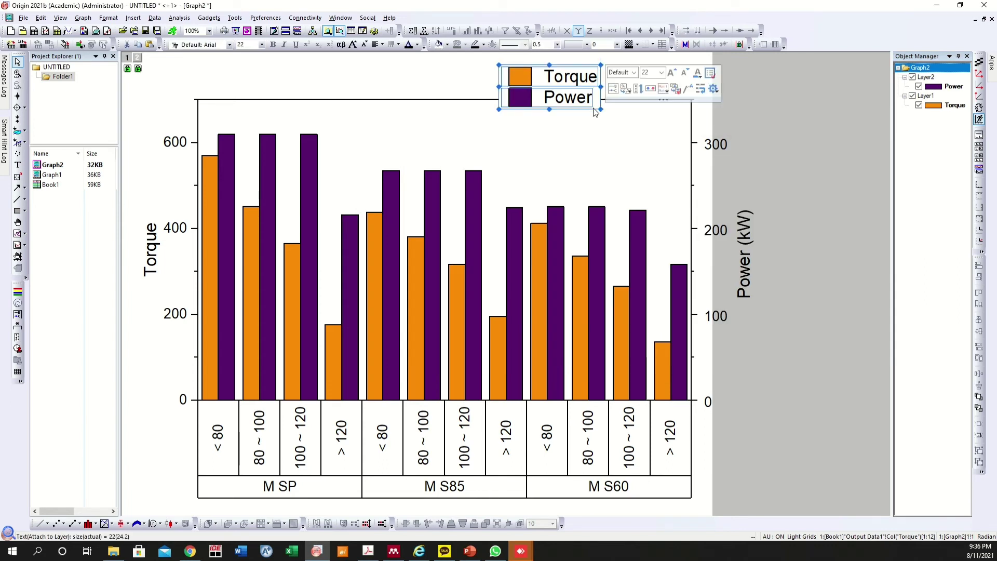
{"action": "left_click_drag", "start_coordinate": [597, 102], "coordinate": [674, 147]}
{"action": "left_click", "coordinate": [543, 45]}
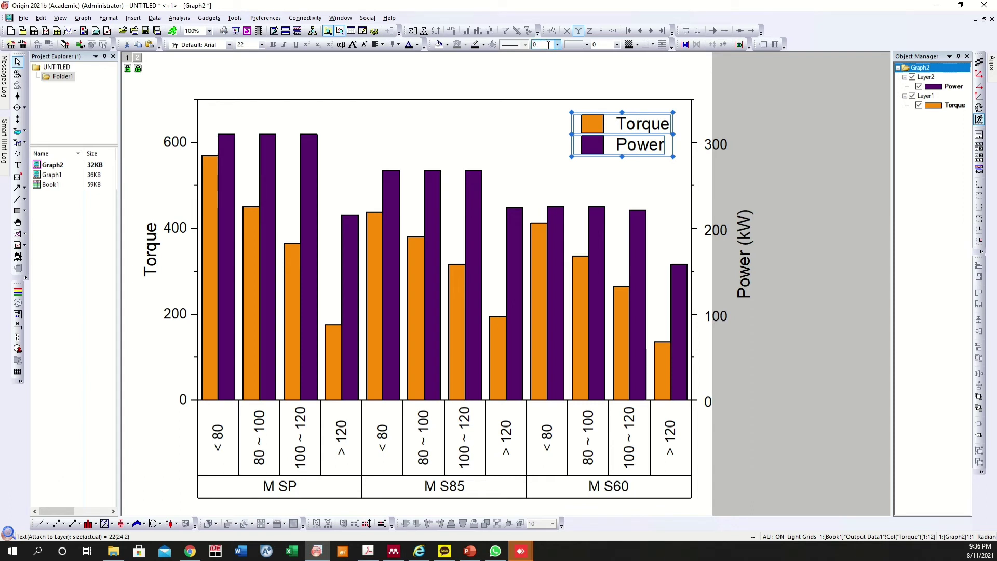
{"action": "left_click", "coordinate": [600, 83]}
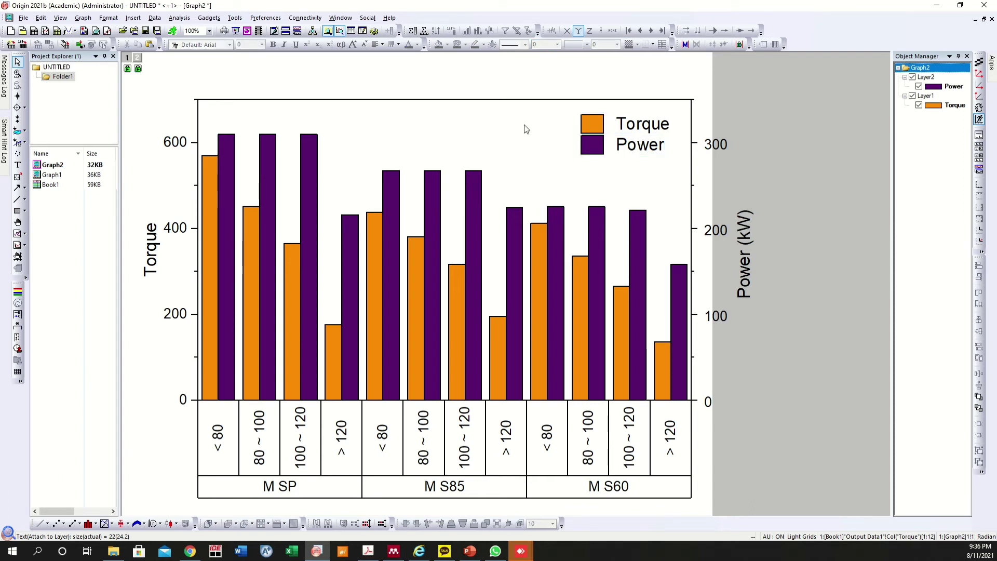
Step: Fit the page to the layers of Graph2 with a border width of 2 and show the whole page
{"action": "right_click", "coordinate": [468, 81]}
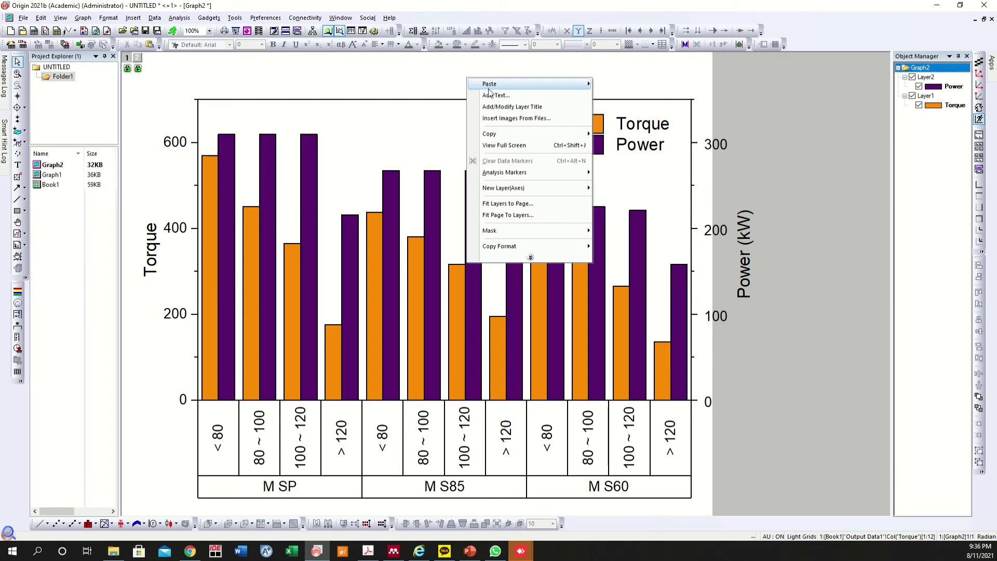
{"action": "left_click", "coordinate": [511, 215]}
{"action": "left_click", "coordinate": [467, 290]}
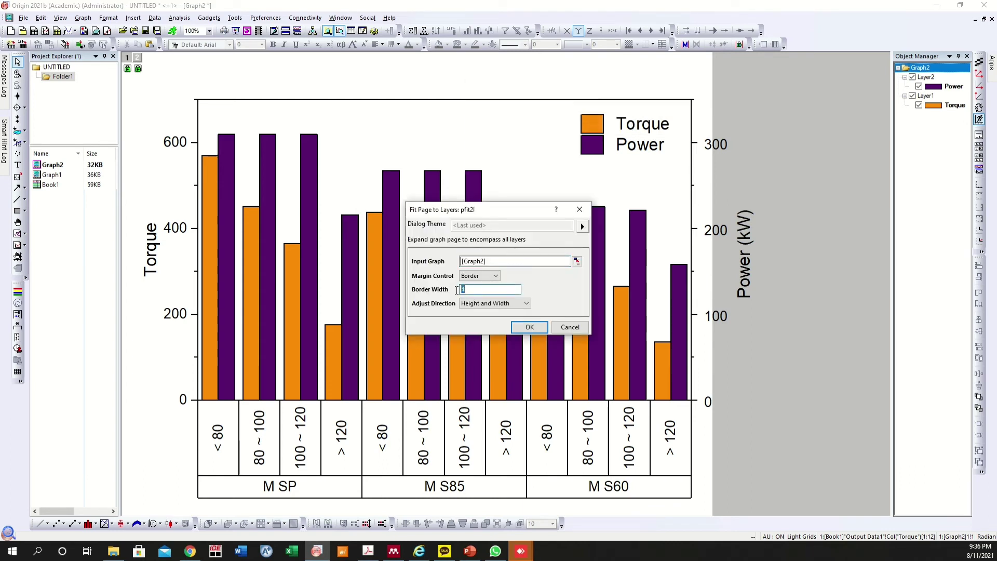
{"action": "type", "text": "2"}
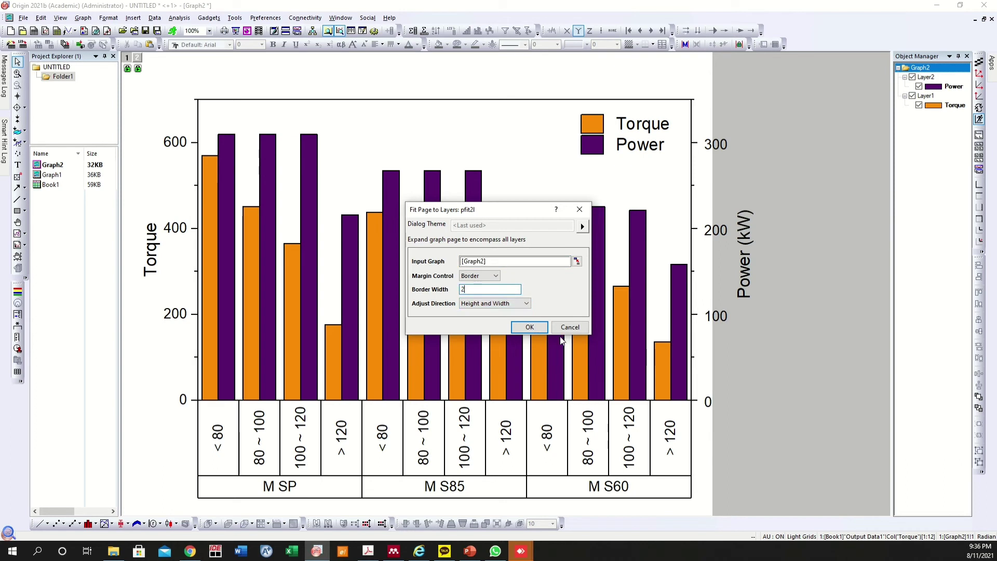
{"action": "left_click", "coordinate": [529, 327]}
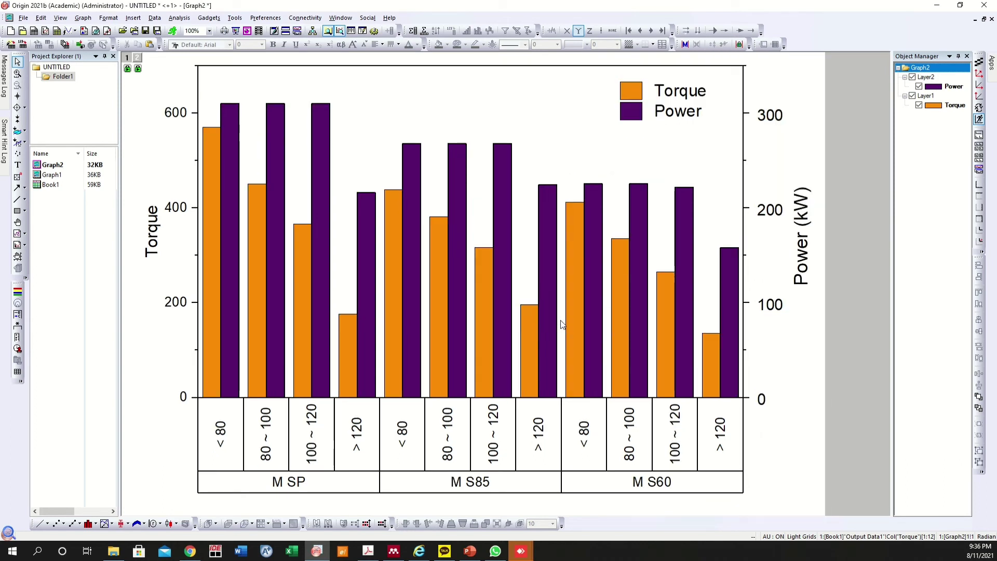
{"action": "key", "text": "ctrl+w"}
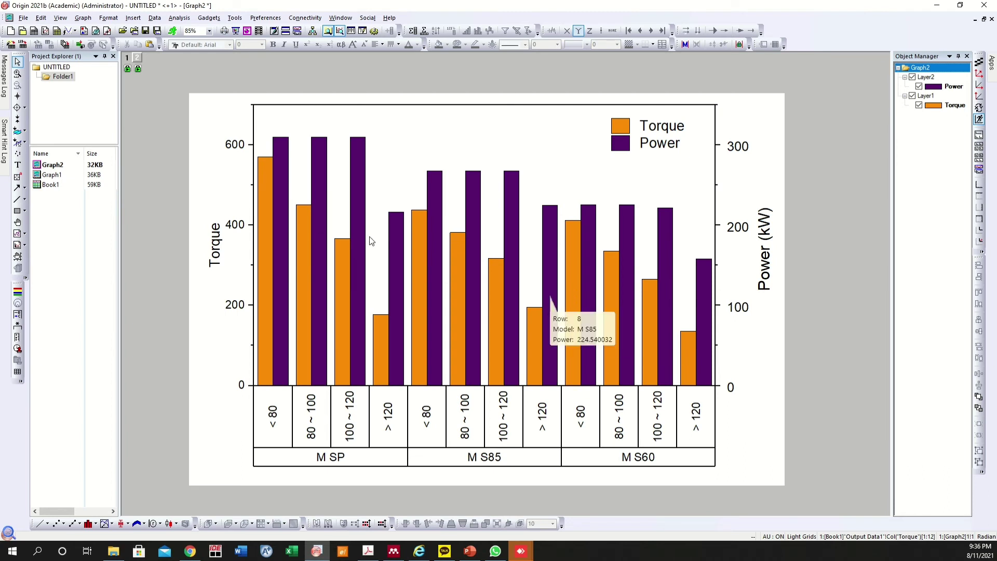
Step: Try a cyan fill on the Power columns
{"action": "left_click", "coordinate": [278, 196]}
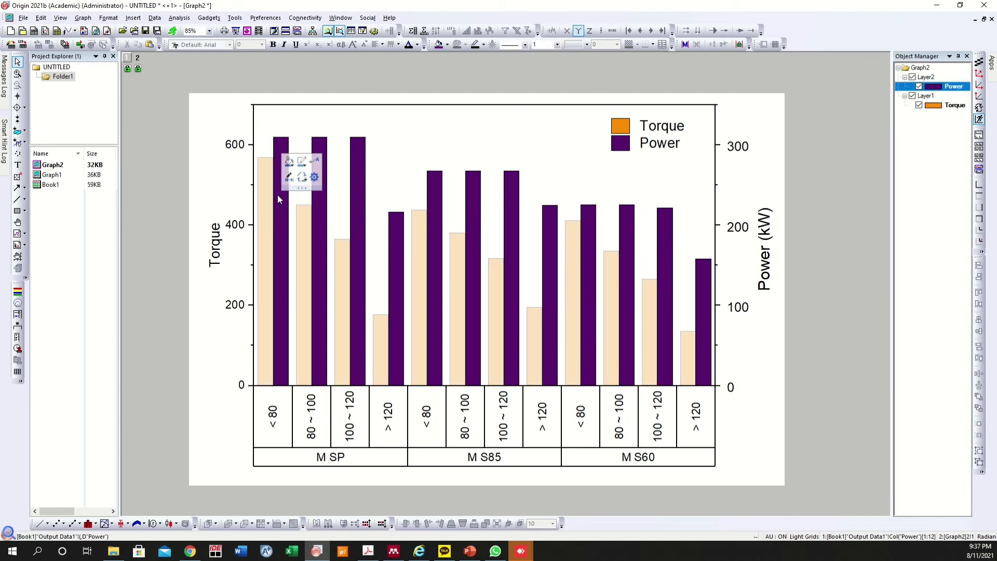
{"action": "left_click", "coordinate": [290, 165]}
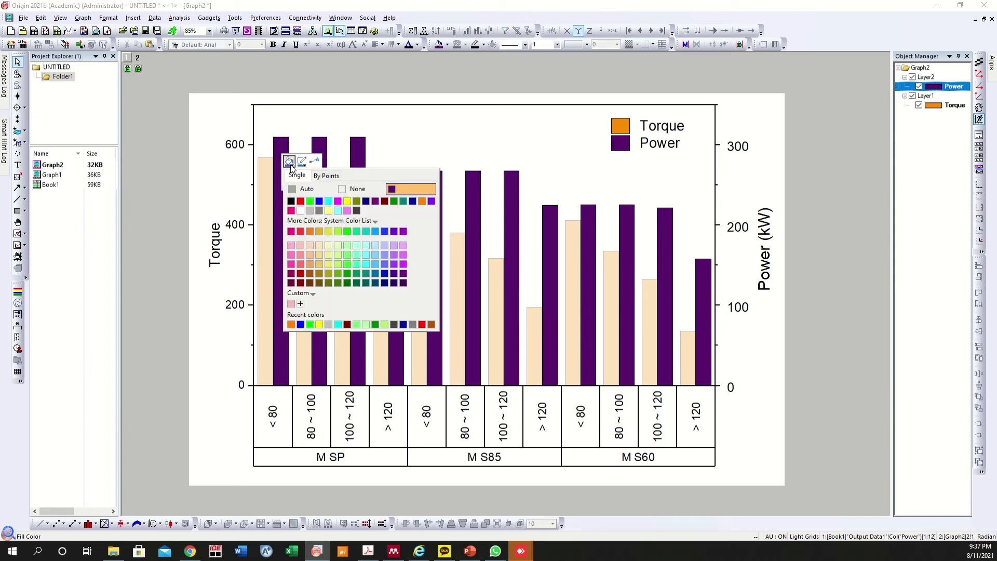
{"action": "left_click", "coordinate": [328, 201]}
{"action": "left_click", "coordinate": [362, 84]}
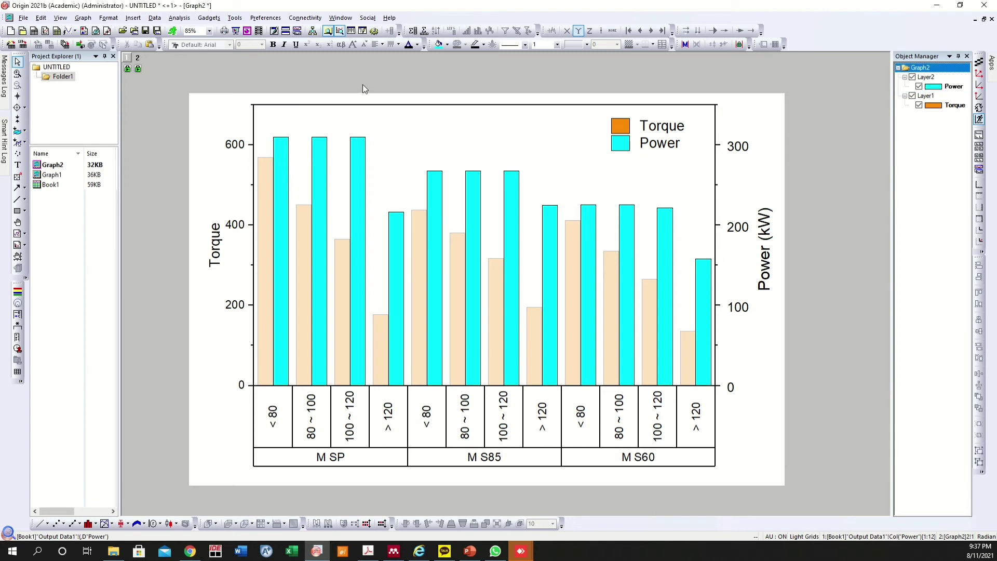
Step: Change the fill color of the Power columns to dark blue
{"action": "left_click", "coordinate": [281, 156]}
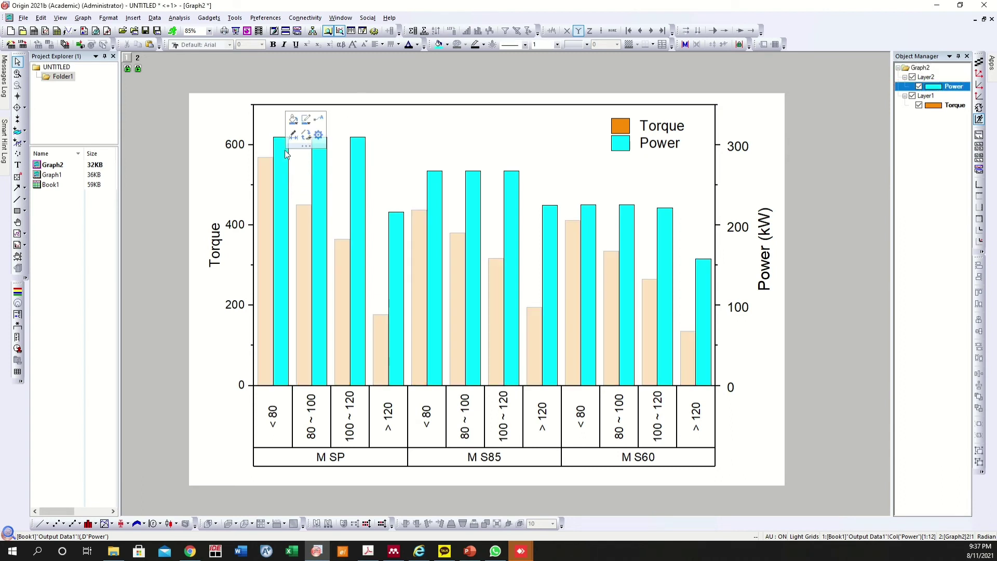
{"action": "left_click", "coordinate": [294, 120]}
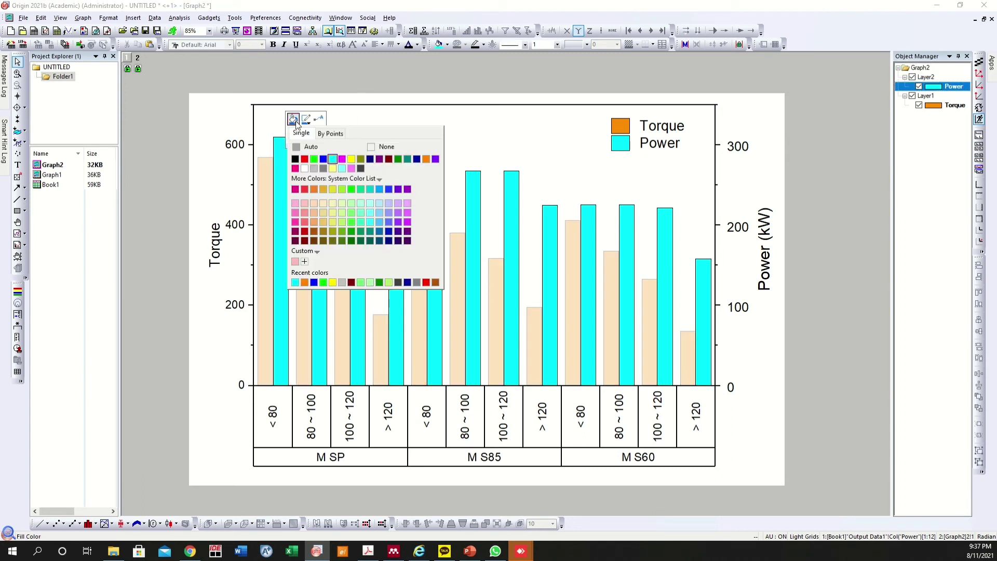
{"action": "left_click", "coordinate": [391, 230]}
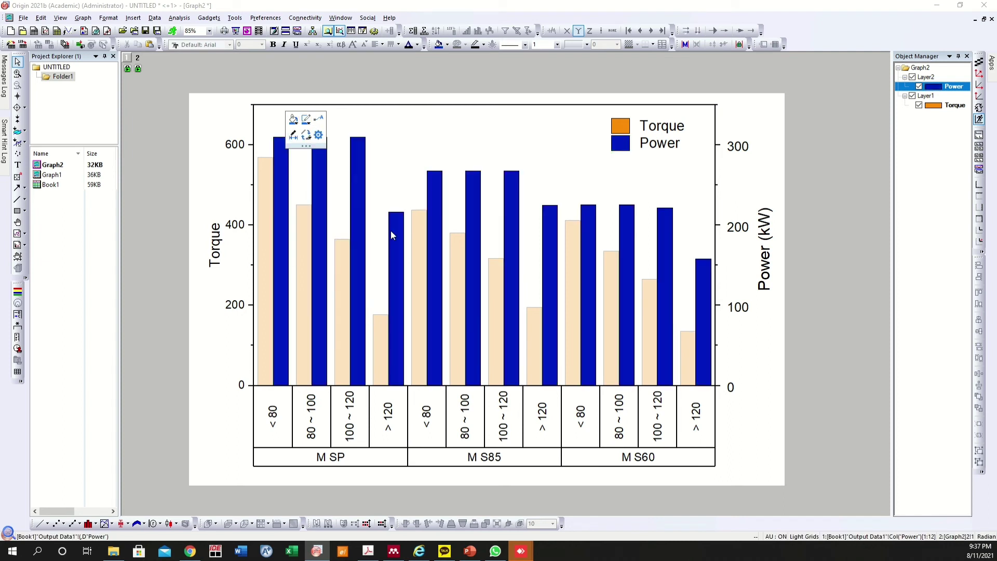
{"action": "left_click", "coordinate": [789, 407]}
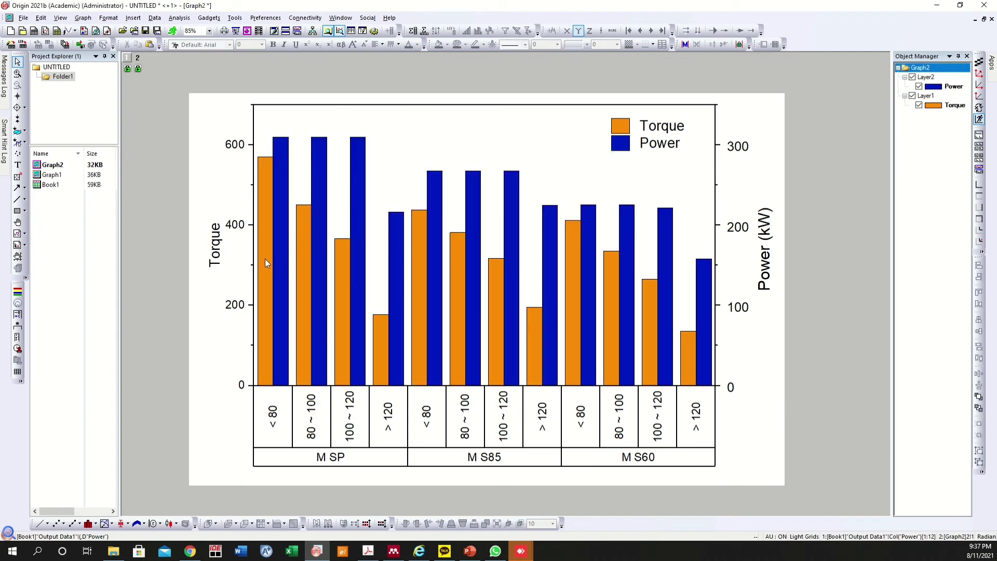
Step: Copy the finished Torque and Power graph to the clipboard as a picture
{"action": "mouse_move", "coordinate": [260, 283]}
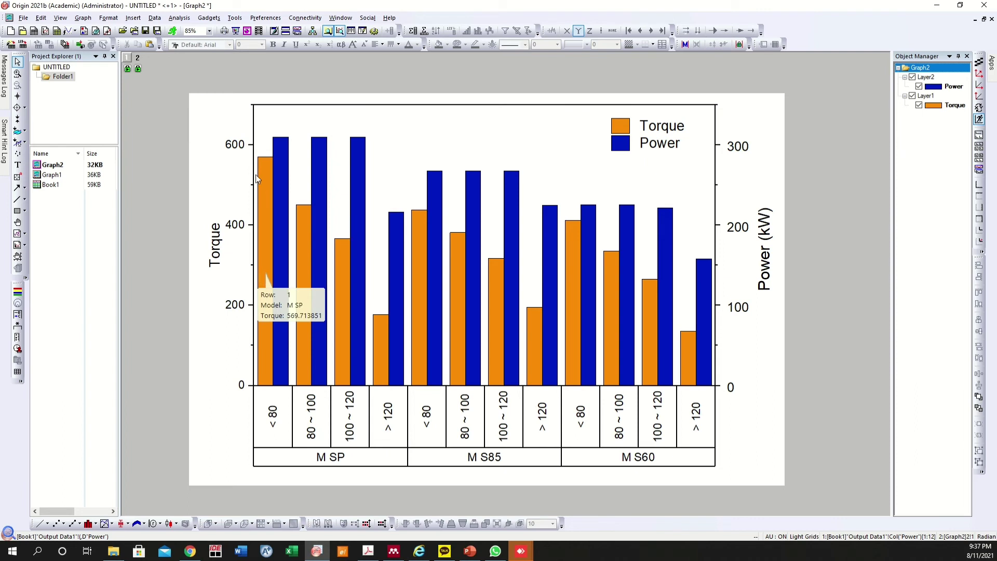
{"action": "right_click", "coordinate": [215, 121]}
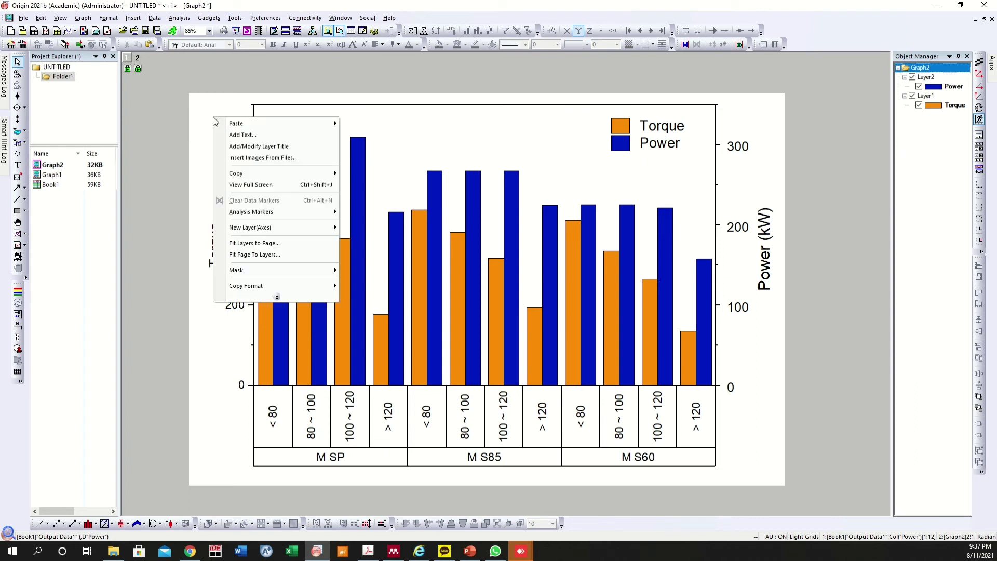
{"action": "mouse_move", "coordinate": [244, 174]}
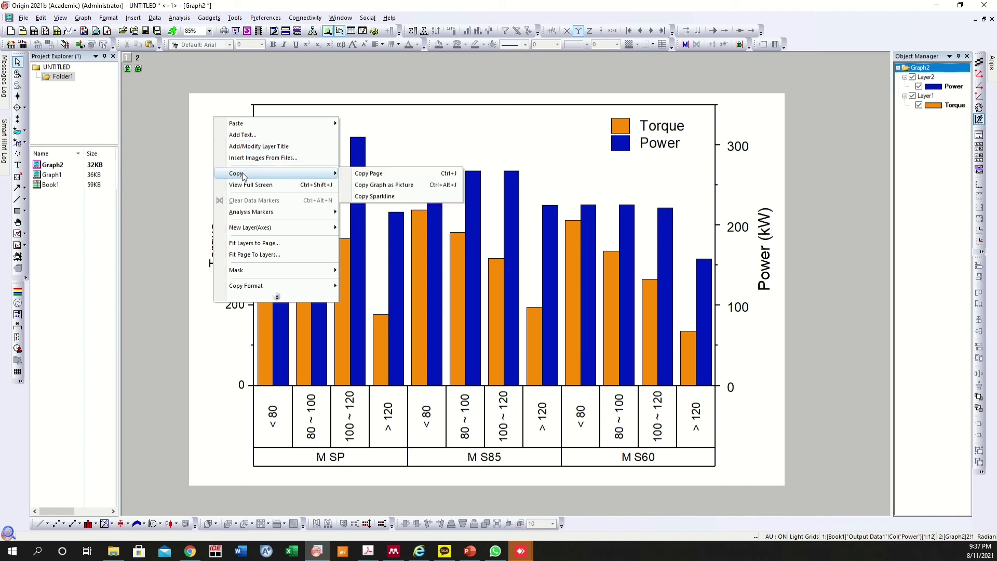
{"action": "left_click", "coordinate": [367, 186]}
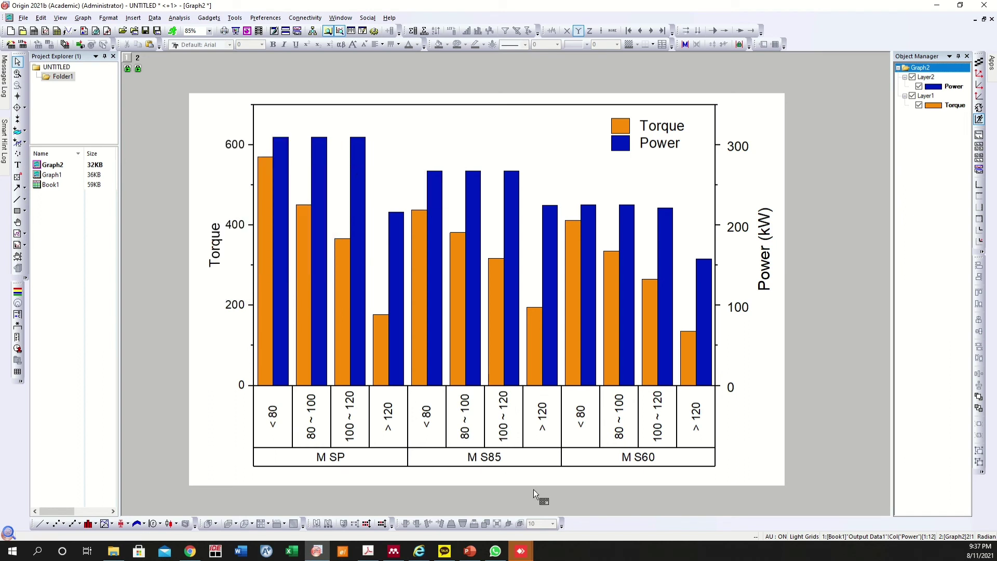
Step: Switch to PowerPoint, add a new slide after slide 1 and delete its title and text placeholders
{"action": "left_click", "coordinate": [470, 552]}
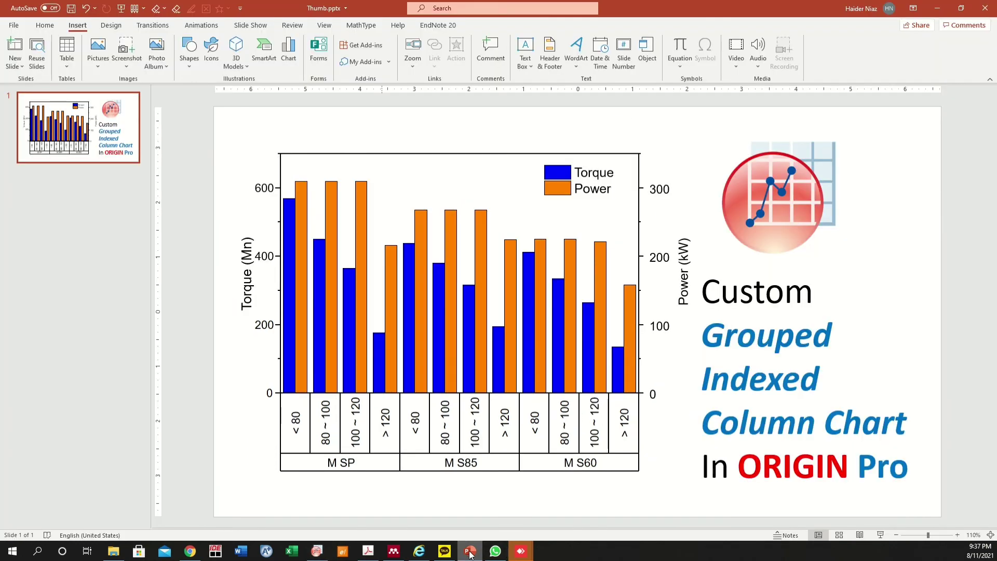
{"action": "left_click", "coordinate": [124, 218]}
{"action": "key", "text": "Return"}
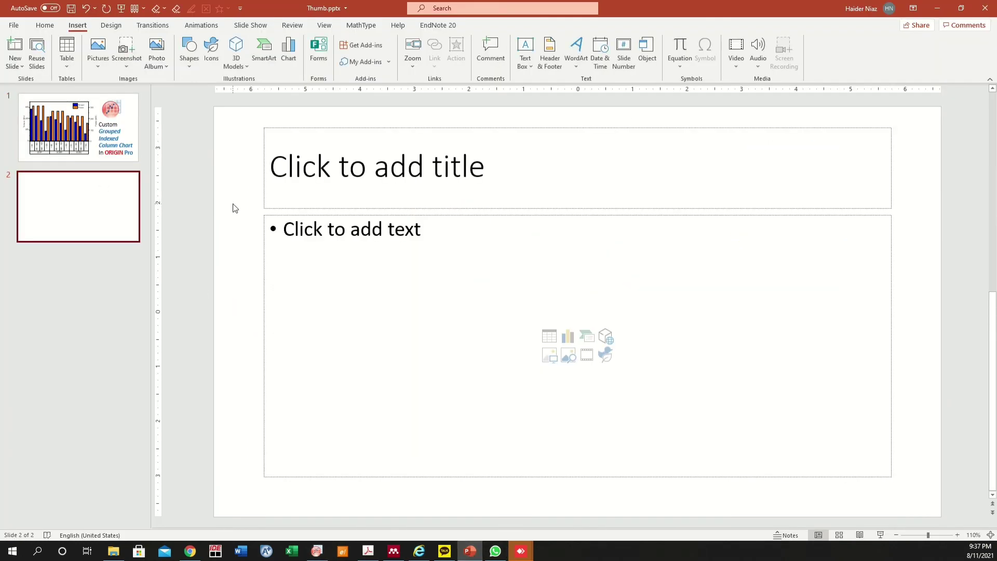
{"action": "left_click", "coordinate": [239, 199]}
{"action": "key", "text": "ctrl+a"}
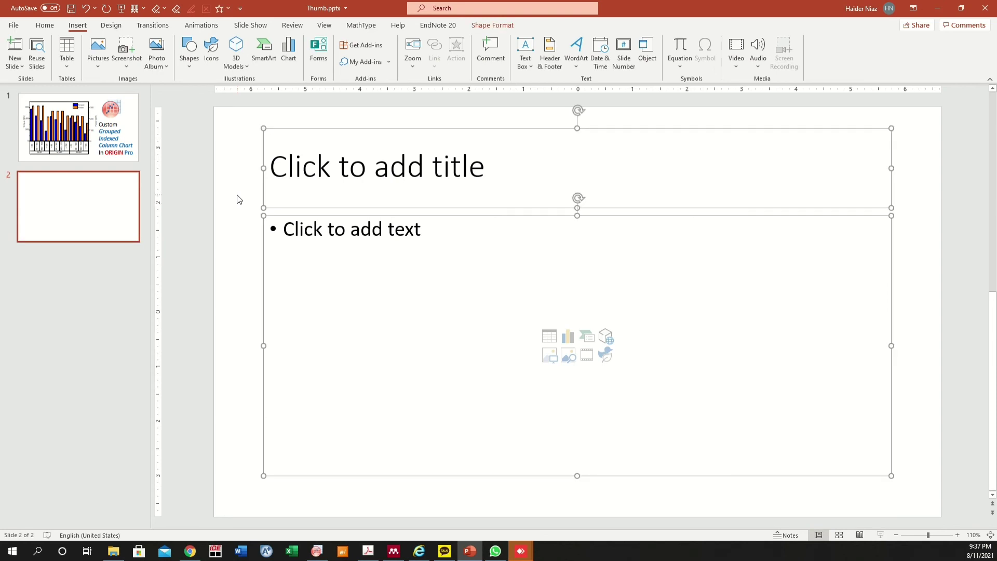
{"action": "key", "text": "Delete"}
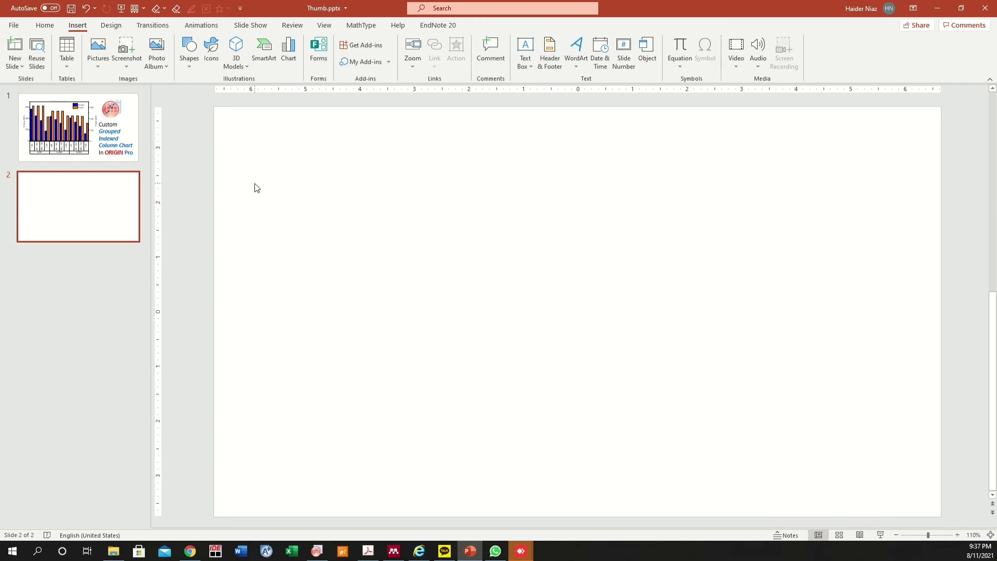
Step: Paste the copied graph on slide 2, enlarge it to nearly the slide's full height and center it
{"action": "key", "text": "ctrl+v"}
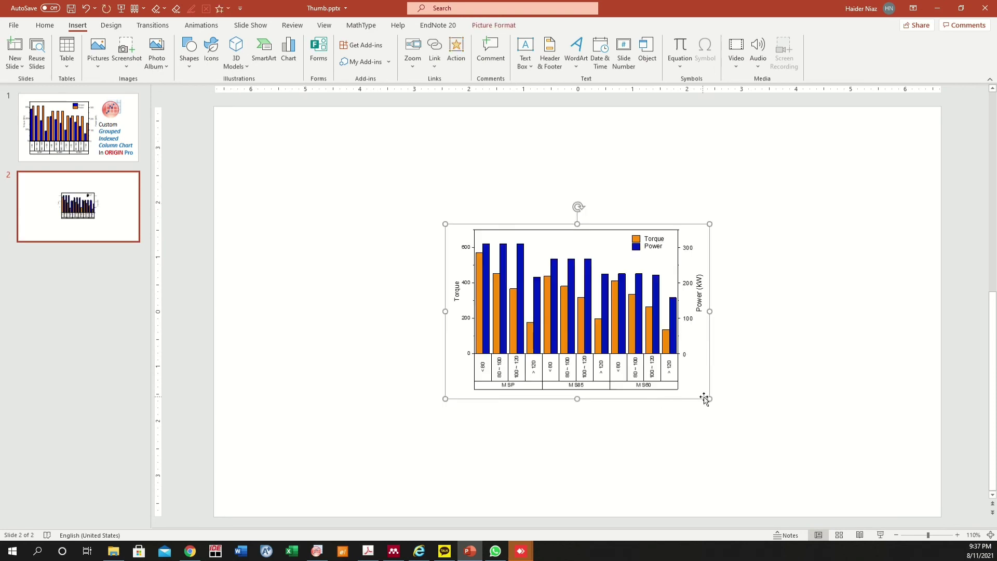
{"action": "left_click_drag", "start_coordinate": [710, 399], "coordinate": [867, 503]}
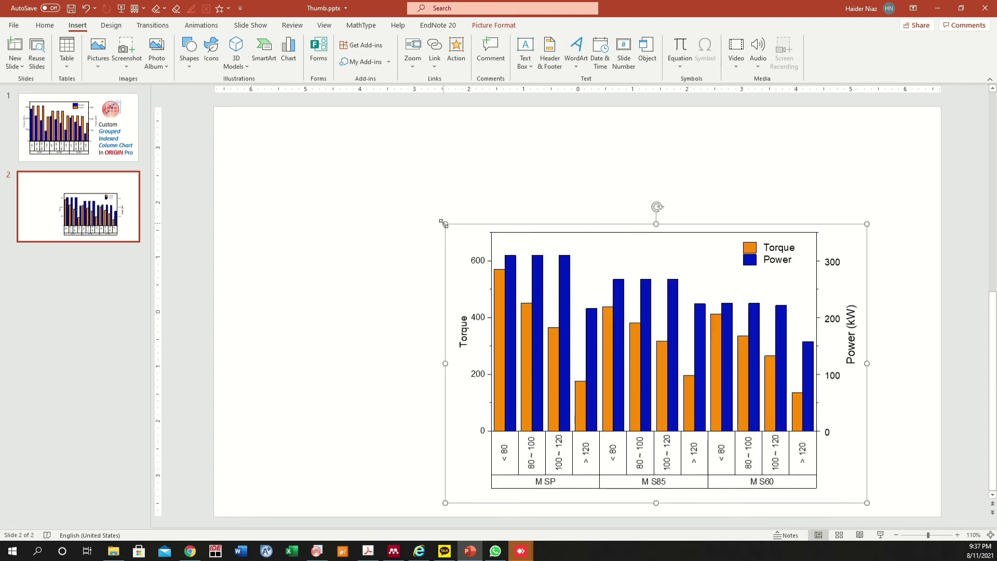
{"action": "left_click_drag", "start_coordinate": [444, 223], "coordinate": [314, 137]}
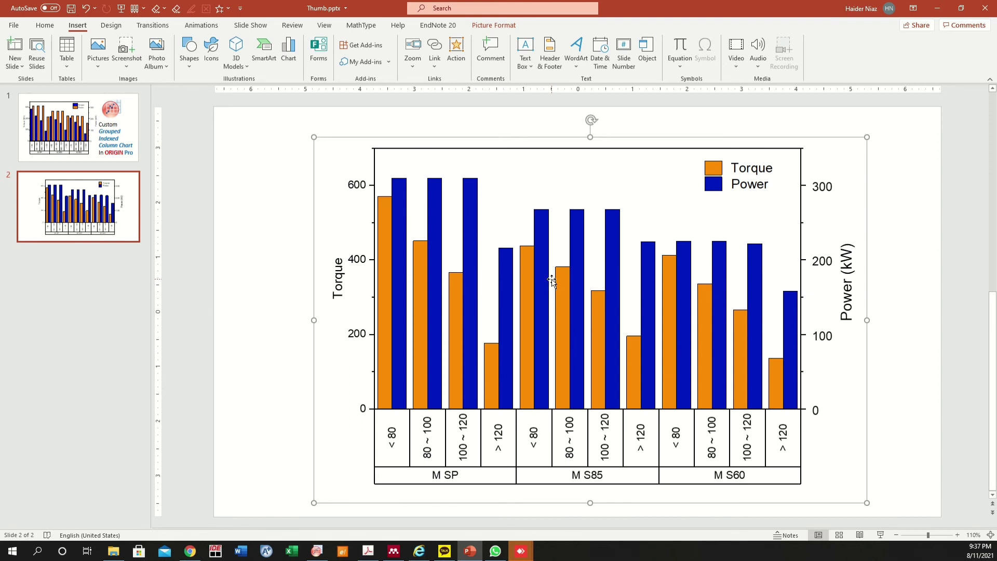
{"action": "left_click_drag", "start_coordinate": [540, 271], "coordinate": [529, 260]}
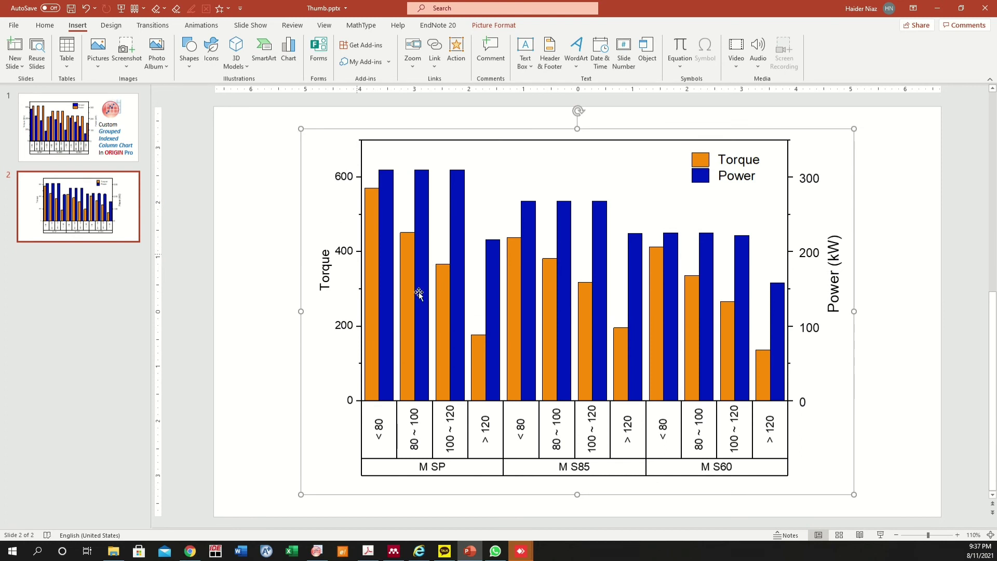
Step: Ungroup the pasted graph picture, converting it to a Microsoft Office drawing object
{"action": "double_click", "coordinate": [471, 306]}
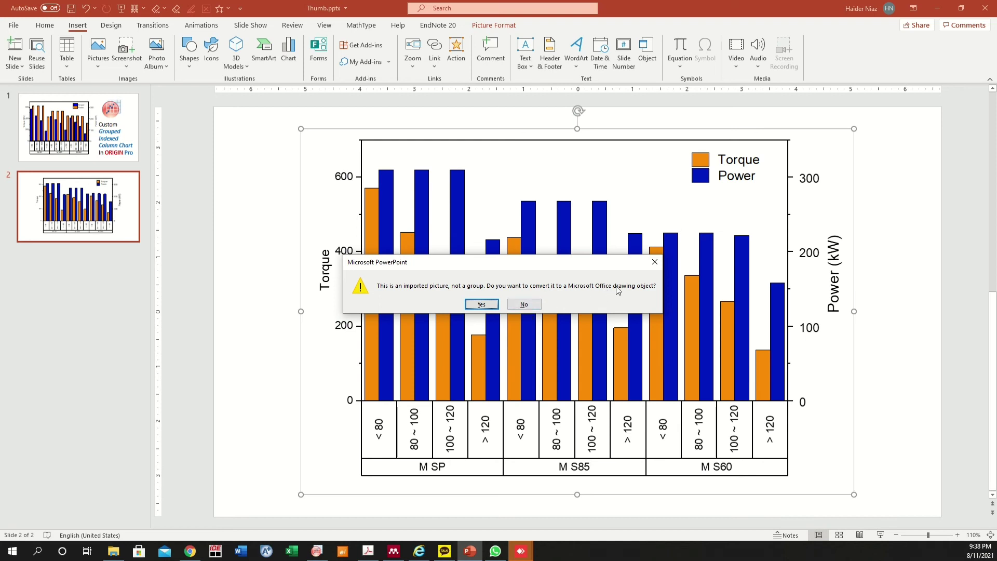
{"action": "left_click", "coordinate": [654, 262]}
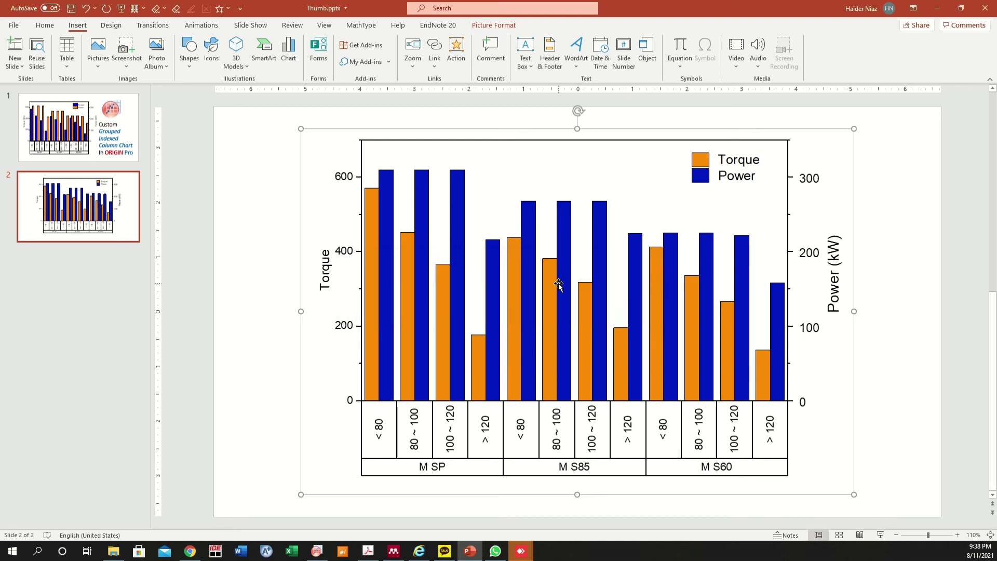
{"action": "right_click", "coordinate": [503, 195]}
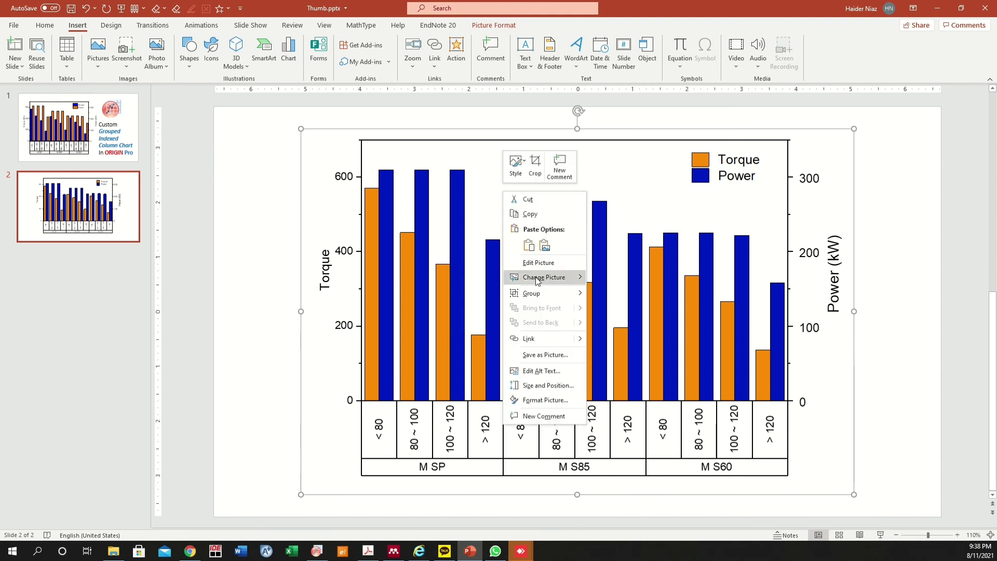
{"action": "mouse_move", "coordinate": [540, 296]}
{"action": "left_click", "coordinate": [611, 325]}
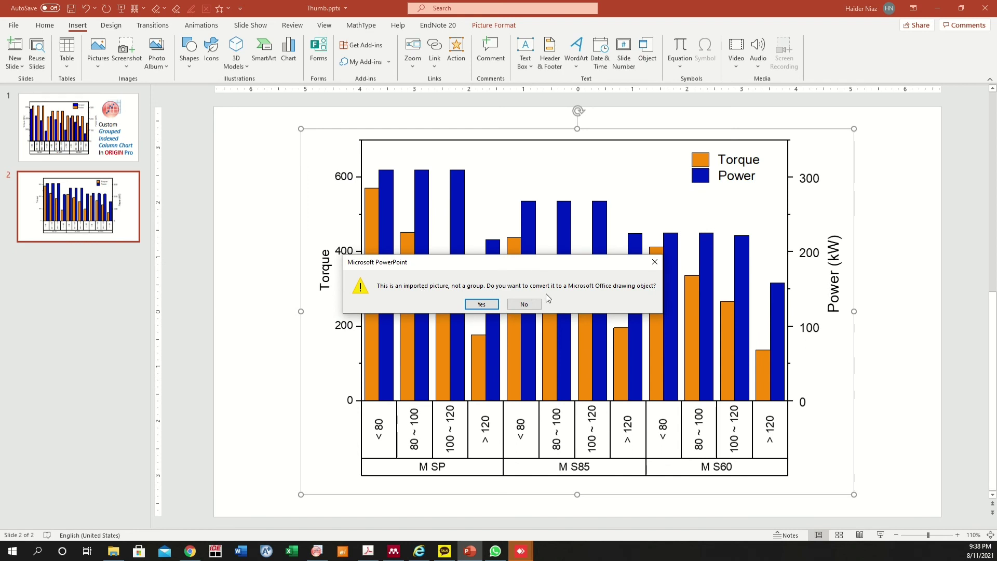
{"action": "left_click", "coordinate": [485, 307]}
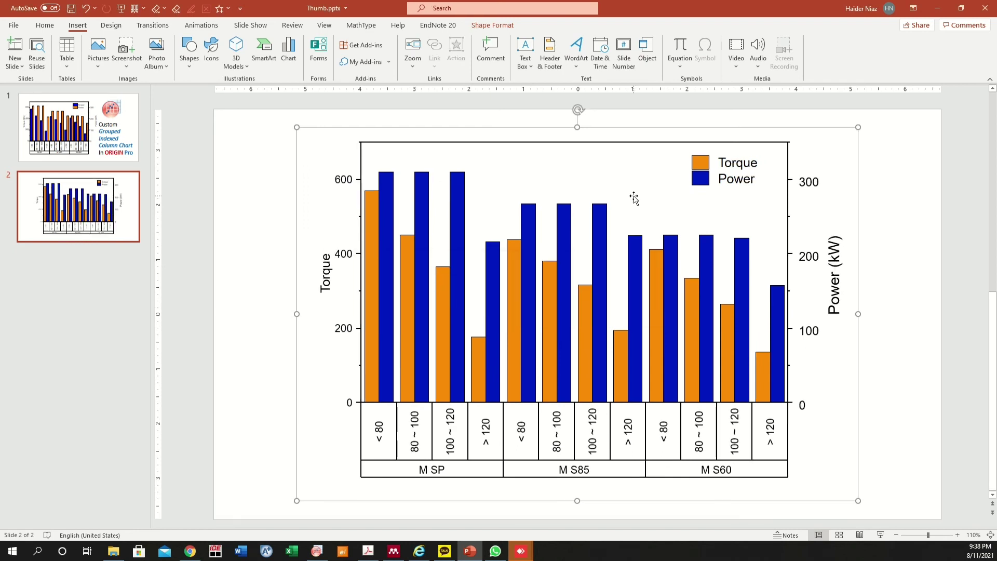
Step: Select individual Power columns in the M S85 group, and append "( Unitts)" to the Torque axis title on slide 2
{"action": "left_click", "coordinate": [600, 222]}
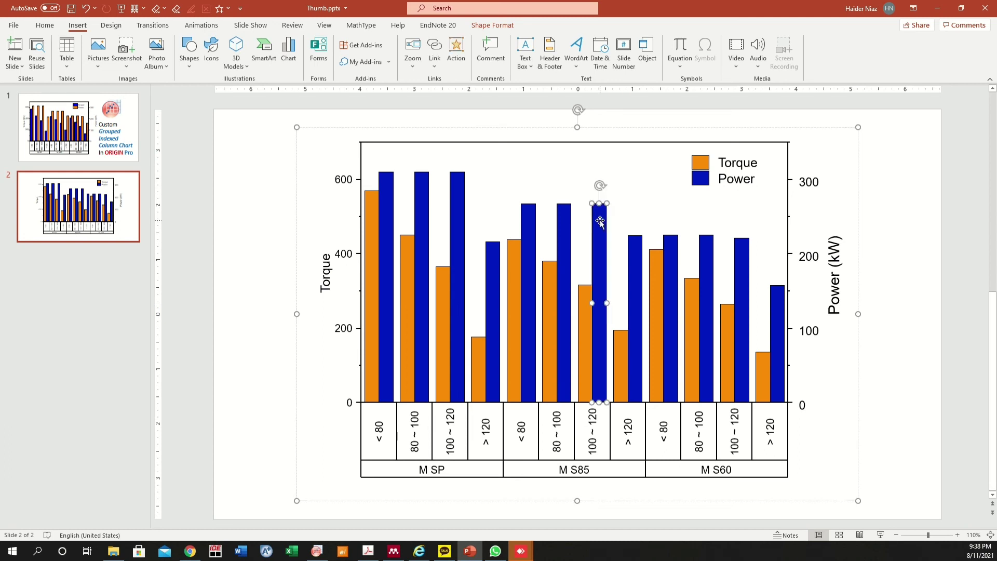
{"action": "left_click_drag", "start_coordinate": [599, 221], "coordinate": [565, 224]}
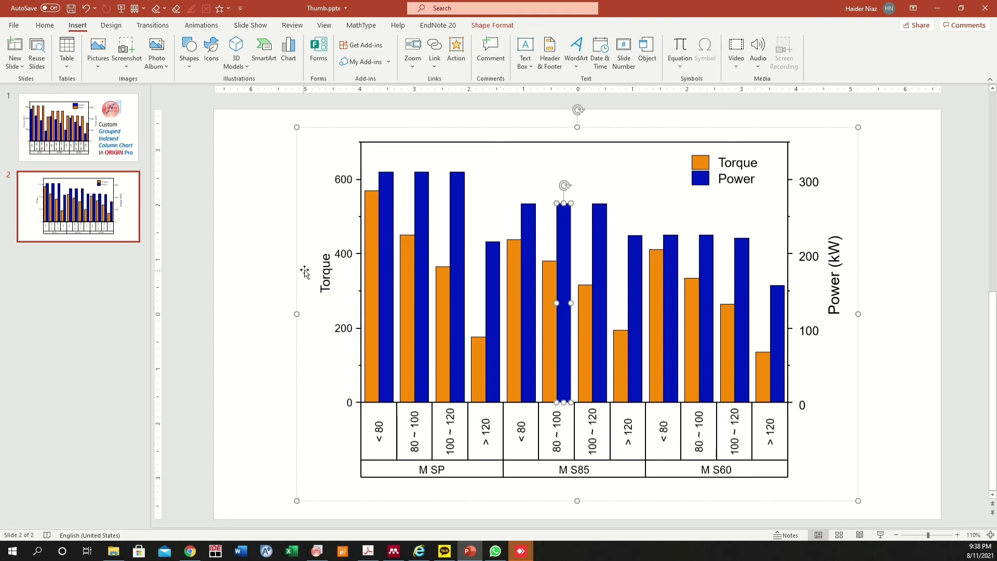
{"action": "left_click", "coordinate": [324, 255]}
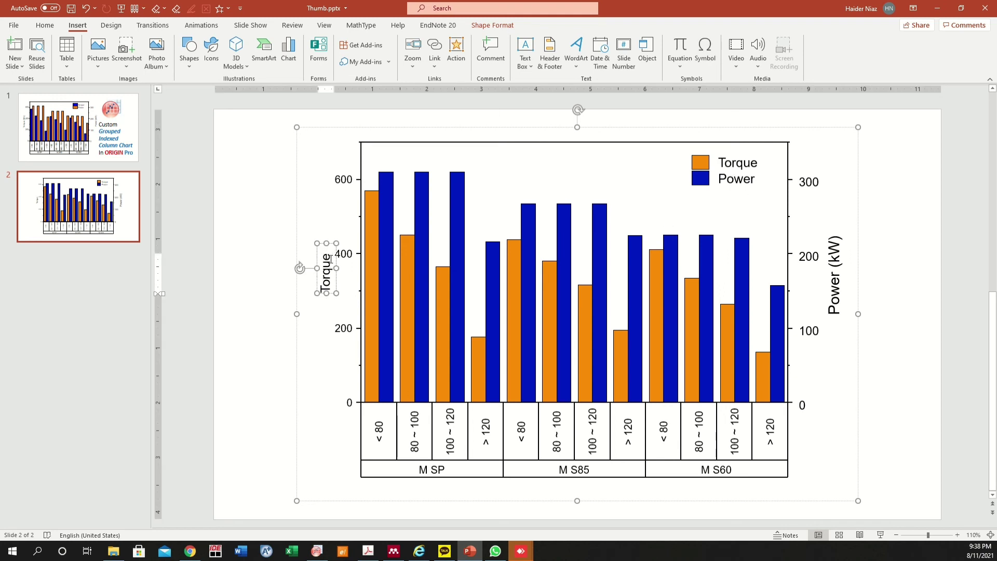
{"action": "type", "text": "( Uni"}
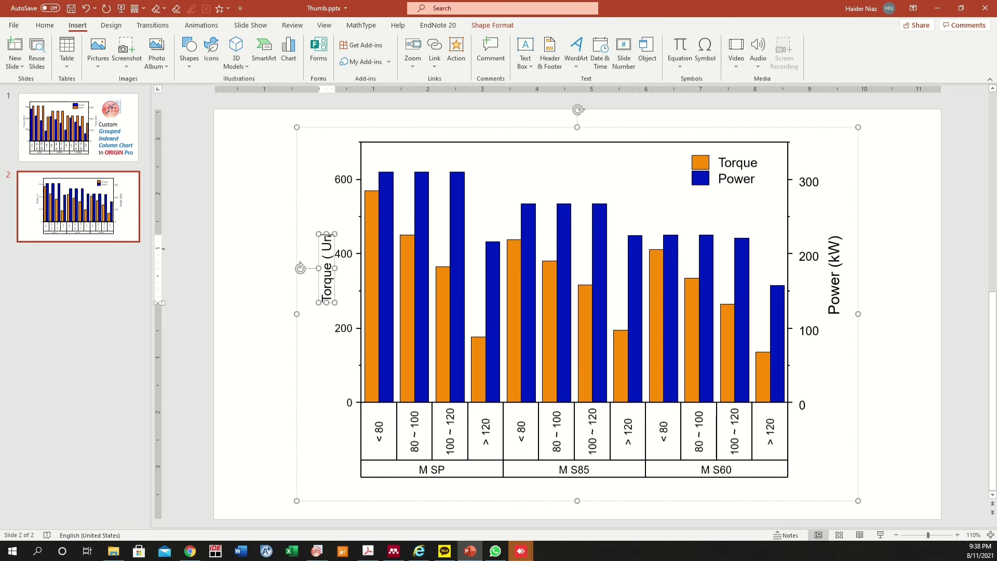
{"action": "type", "text": "tts )"}
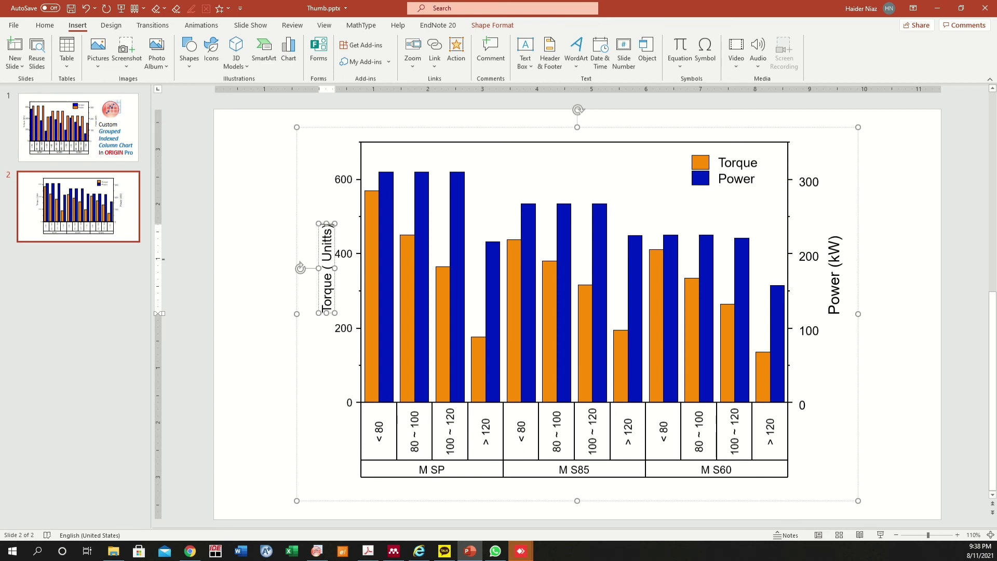
{"action": "left_click", "coordinate": [253, 273]}
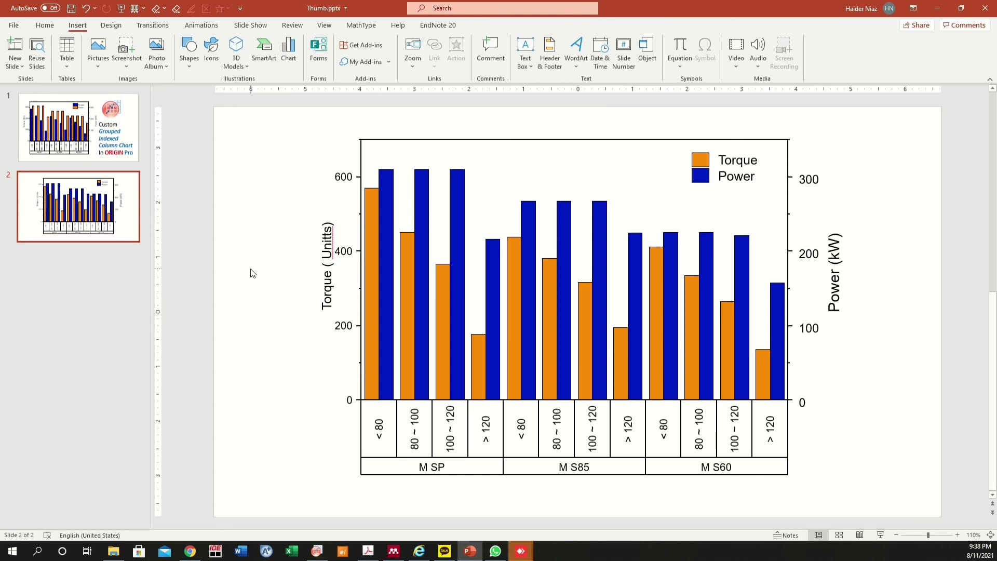
Step: Delete the bracketed unit text from the vertical axis title so that it reads only "Torque"
{"action": "left_click", "coordinate": [329, 238]}
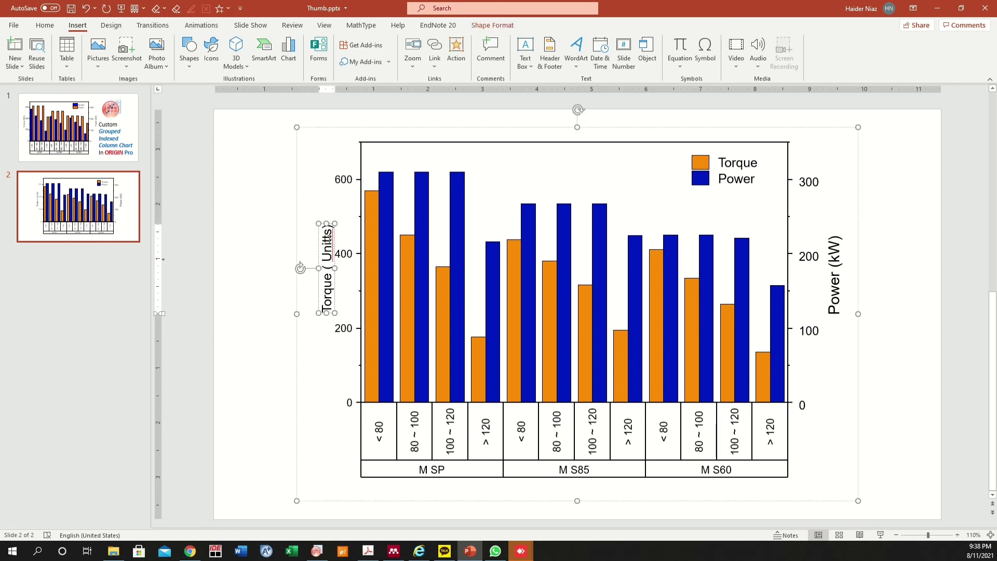
{"action": "key", "text": "Delete"}
{"action": "key", "text": "Delete"}
{"action": "key", "text": "Delete"}
{"action": "key", "text": "Delete"}
{"action": "key", "text": "BackSpace"}
{"action": "key", "text": "BackSpace"}
{"action": "key", "text": "BackSpace"}
{"action": "key", "text": "BackSpace"}
{"action": "key", "text": "BackSpace"}
{"action": "key", "text": "BackSpace"}
{"action": "key", "text": "BackSpace"}
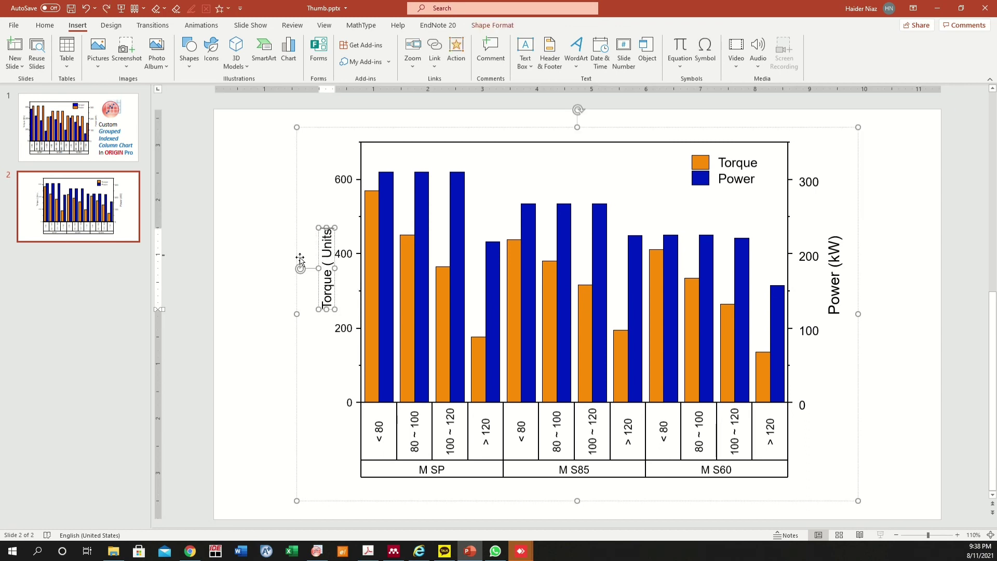
{"action": "left_click", "coordinate": [283, 274]}
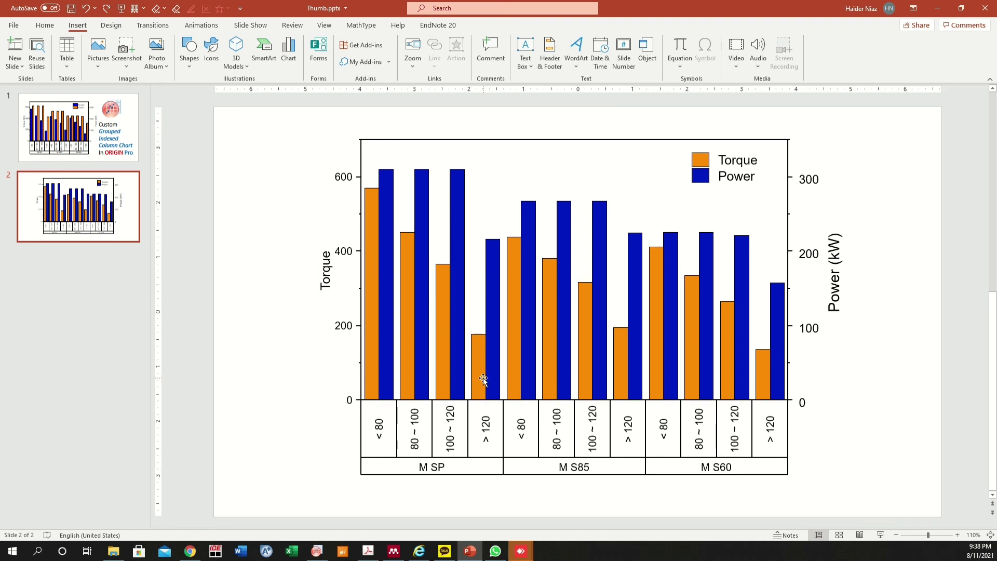
Step: Copy the grouped graph on slide 2 and add a blank slide 3 with its title and text placeholders removed
{"action": "left_click", "coordinate": [463, 328]}
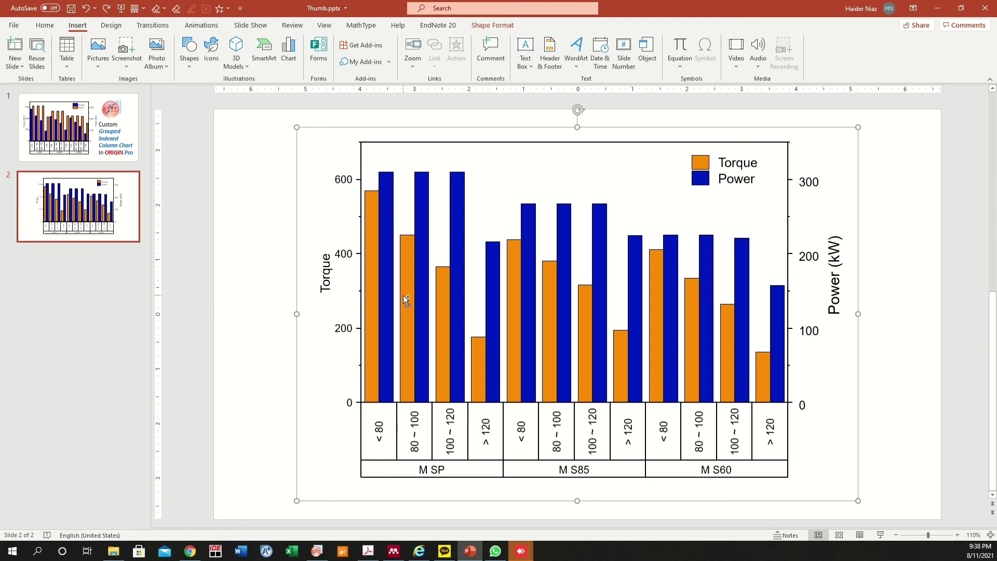
{"action": "left_click", "coordinate": [118, 272]}
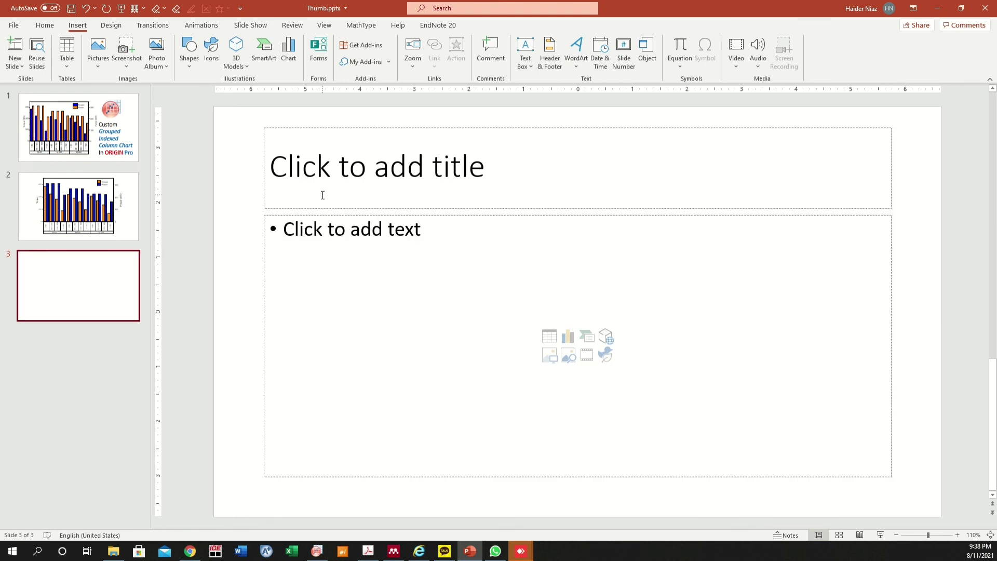
{"action": "key", "text": "ctrl+a"}
{"action": "key", "text": "Delete"}
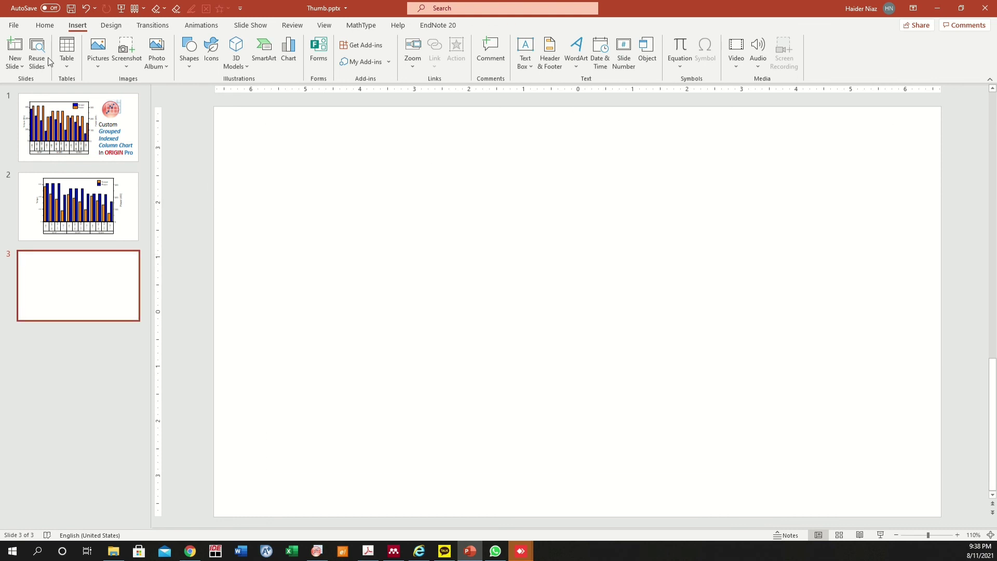
Step: Paste the copied graph onto slide 3 with Paste Special as Picture (Enhanced Metafile)
{"action": "left_click", "coordinate": [45, 29]}
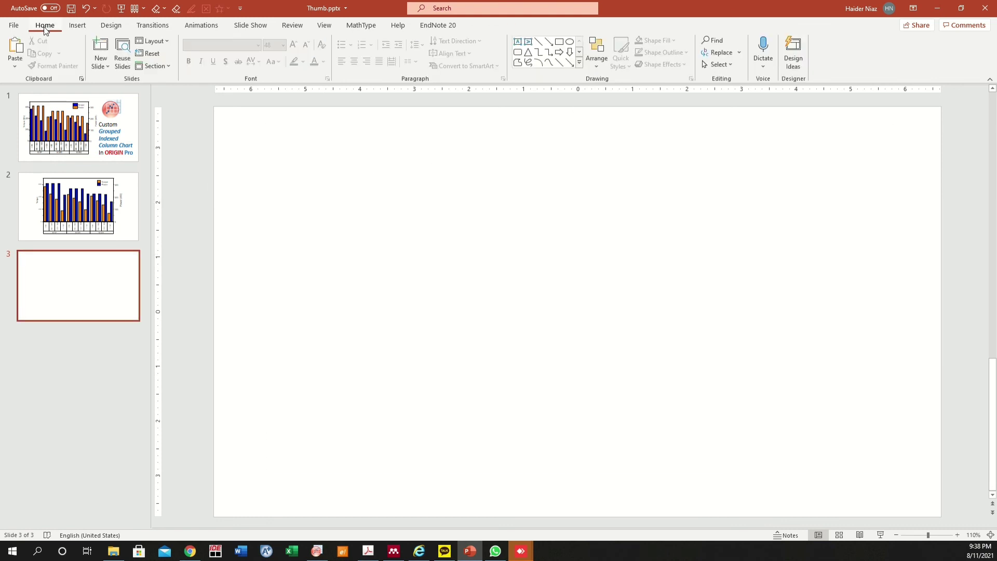
{"action": "left_click", "coordinate": [15, 66]}
{"action": "left_click", "coordinate": [38, 112]}
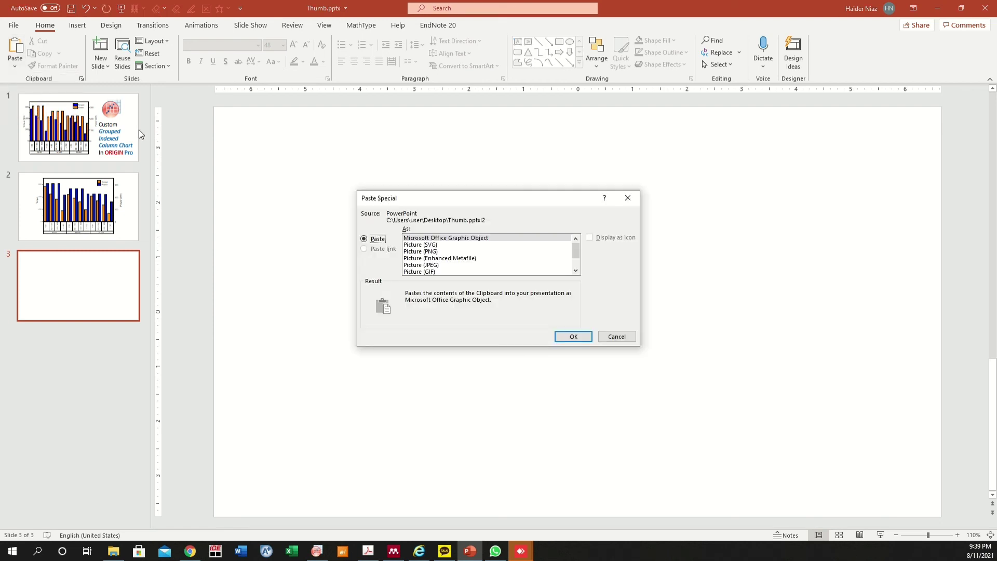
{"action": "left_click", "coordinate": [464, 258]}
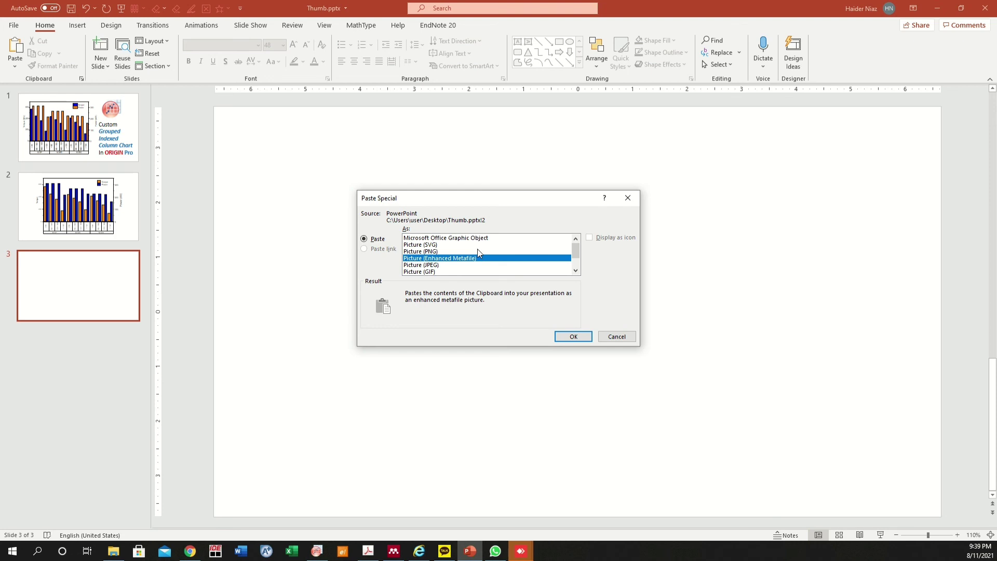
{"action": "left_click", "coordinate": [574, 337]}
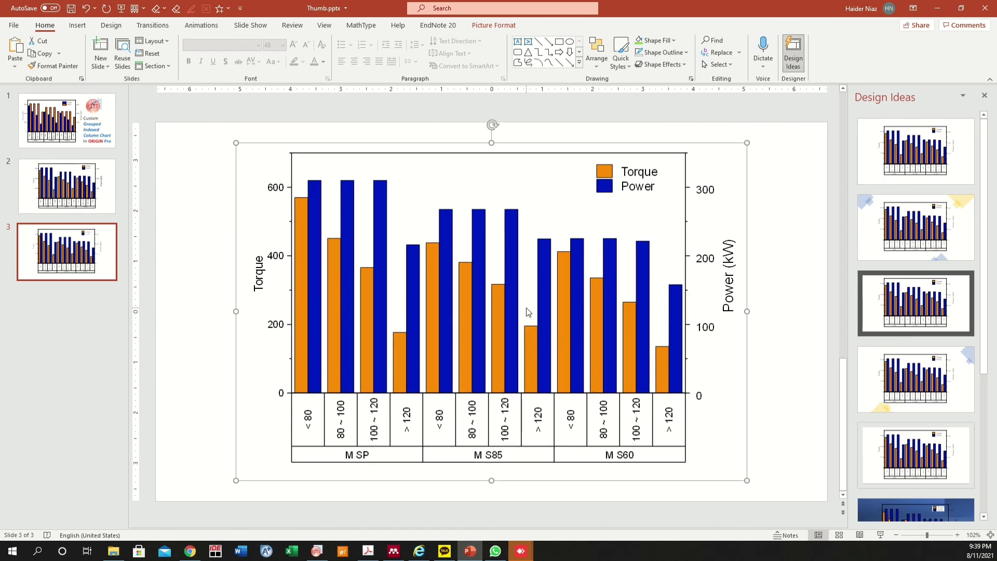
Step: Delete the pasted picture from slide 3, and return to slide 1 with the Design Ideas suggestions closed
{"action": "key", "text": "Delete"}
{"action": "key", "text": "Page_Up"}
{"action": "key", "text": "Page_Up"}
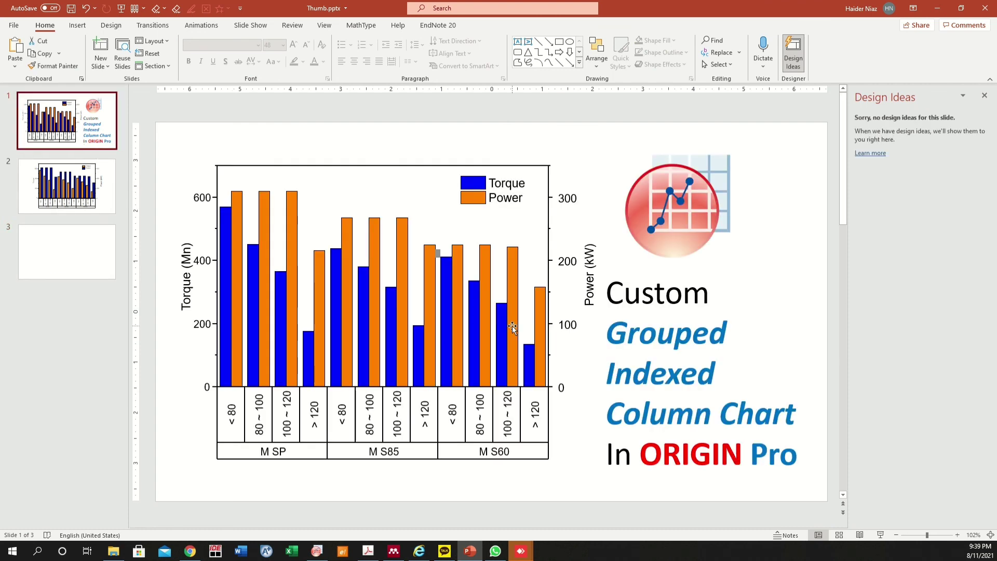
{"action": "left_click", "coordinate": [984, 96]}
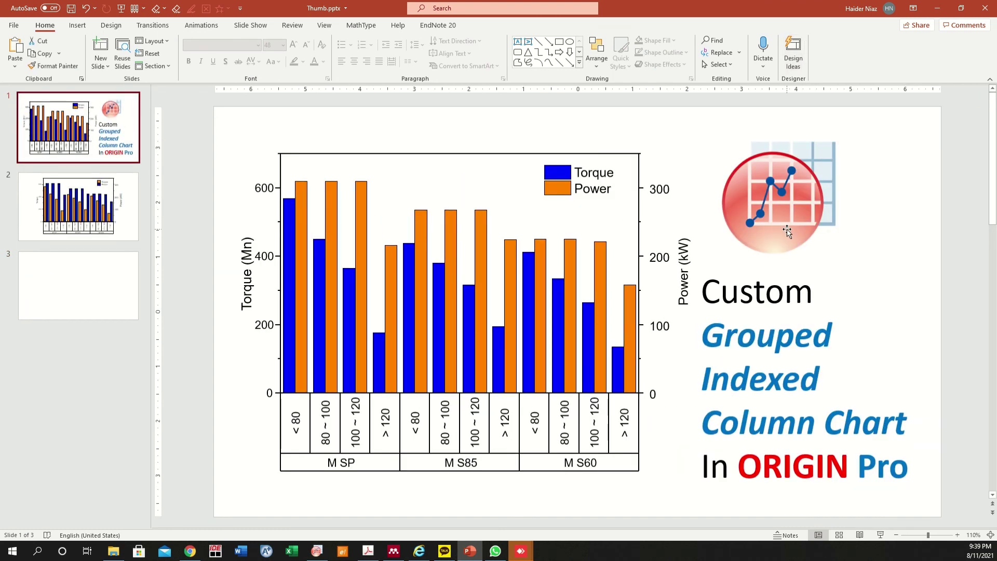